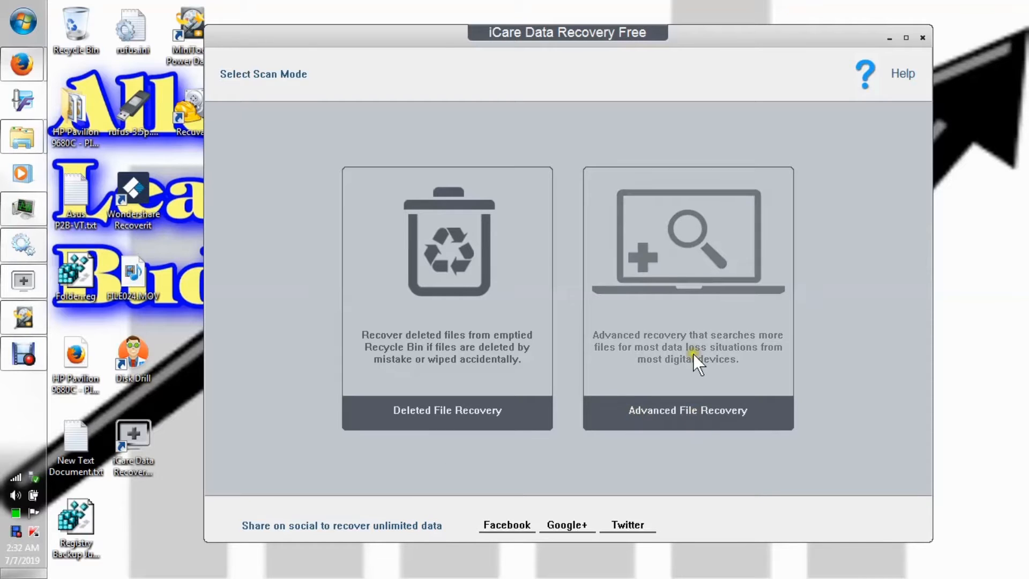
Choose Advanced File Recovery and select the E: Vista64 (NTFS) partition as the one to recover from.
left_click(706, 289)
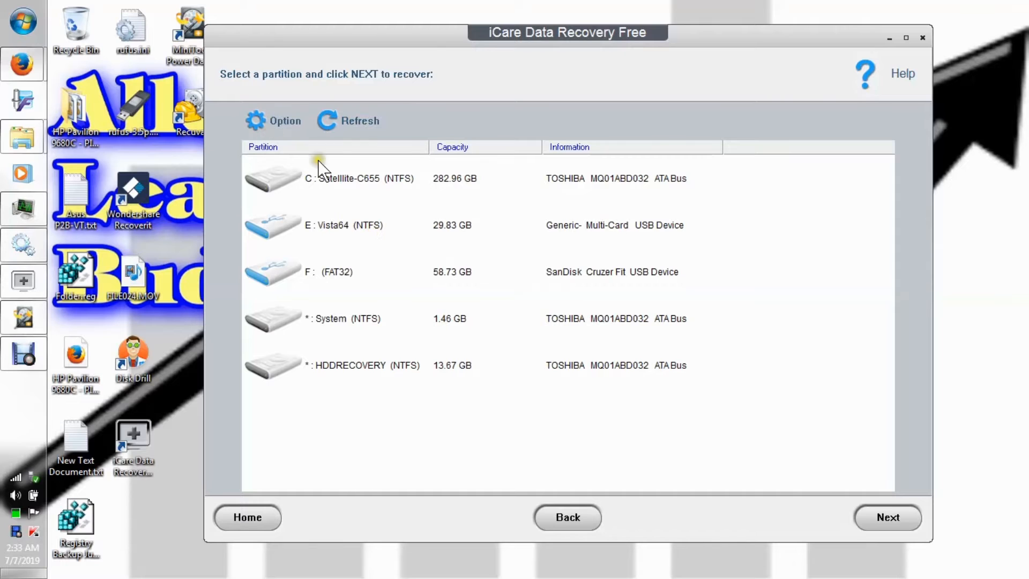
left_click(30, 20)
mouse_move(257, 319)
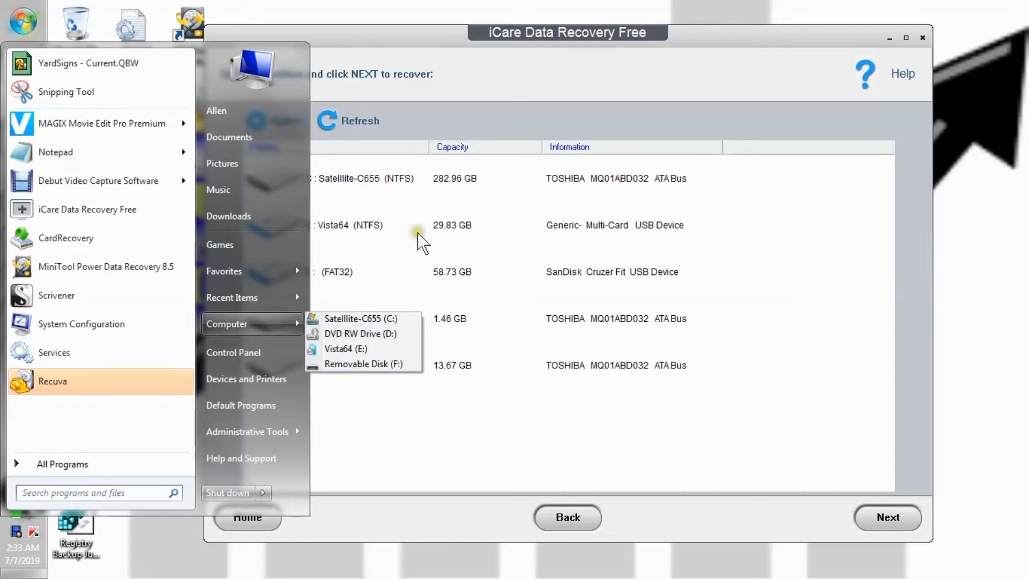
left_click(355, 225)
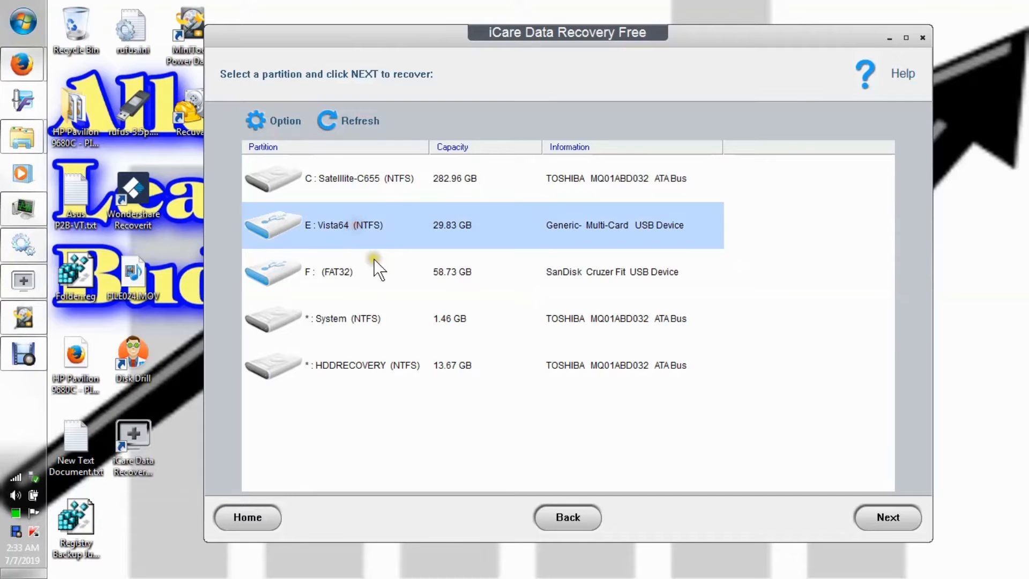
Accept the RAW recovery options with all file types included and scan the E: partition for lost files.
left_click(291, 121)
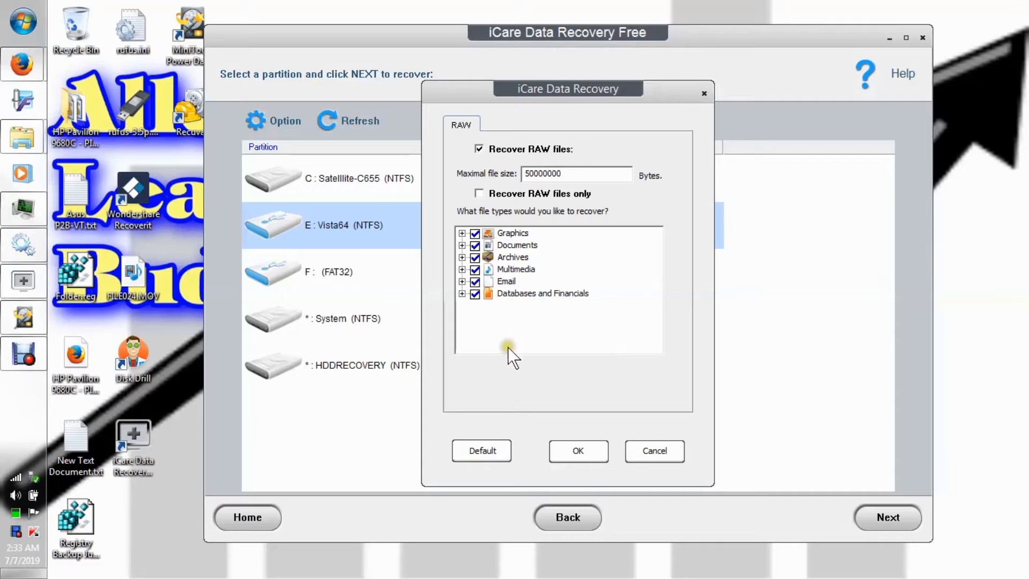
left_click(599, 461)
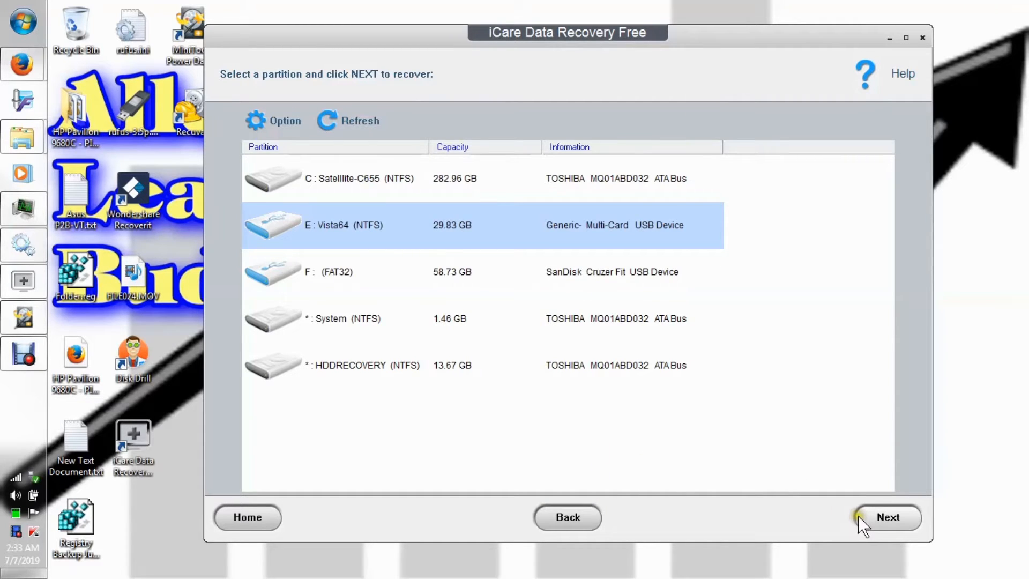
left_click(879, 520)
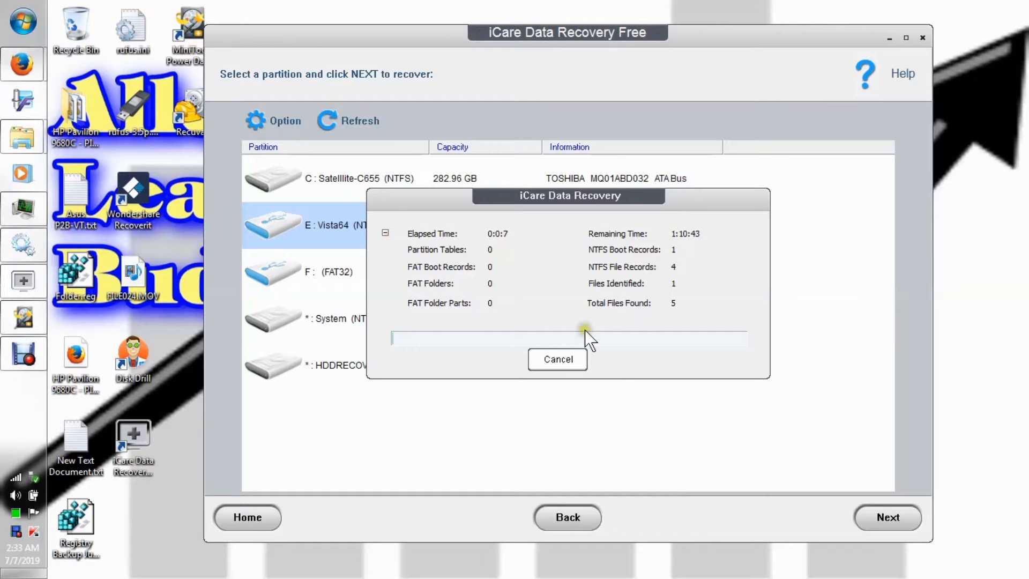
left_click_drag(542, 215, 533, 173)
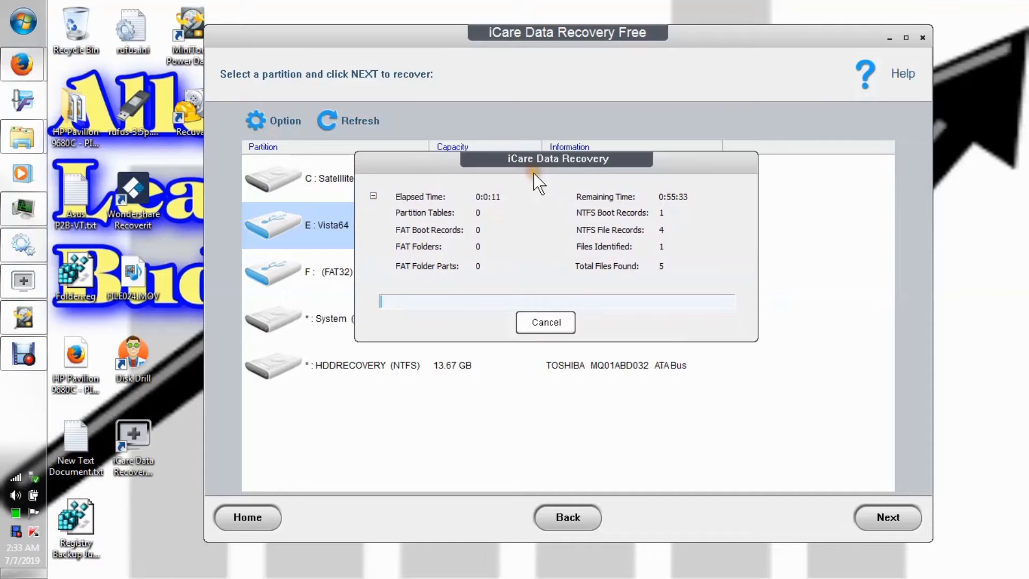
left_click(534, 175)
left_click(539, 321)
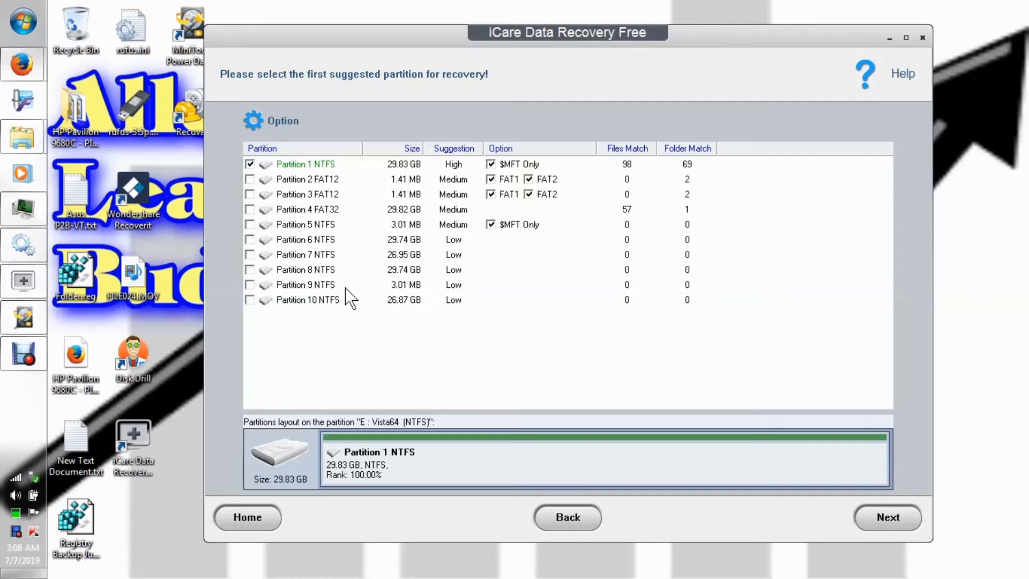
Choose only Partition 4 FAT32 for recovery, excluding Partition 1 NTFS, and proceed to its file list.
left_click(296, 240)
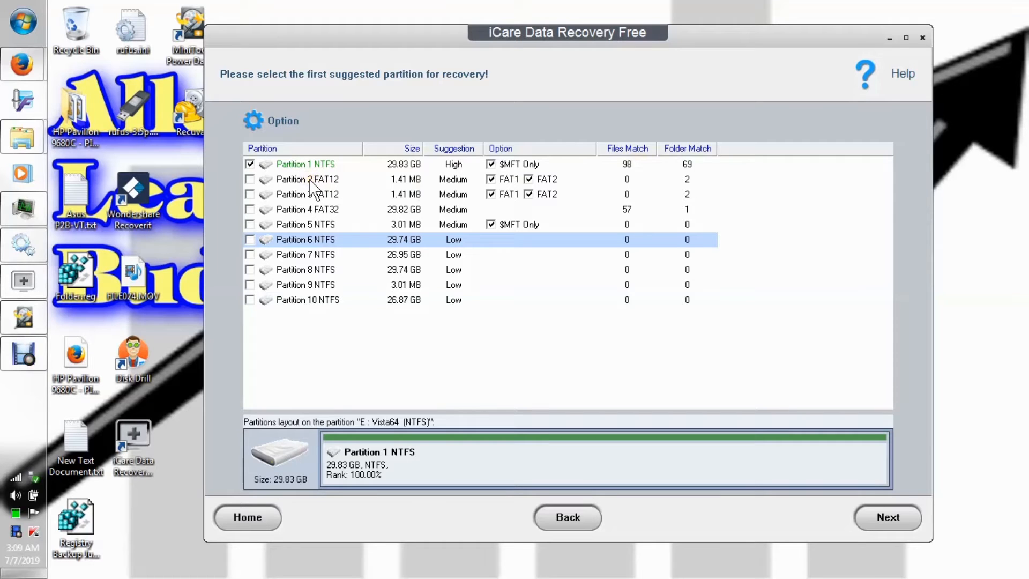
left_click(250, 210)
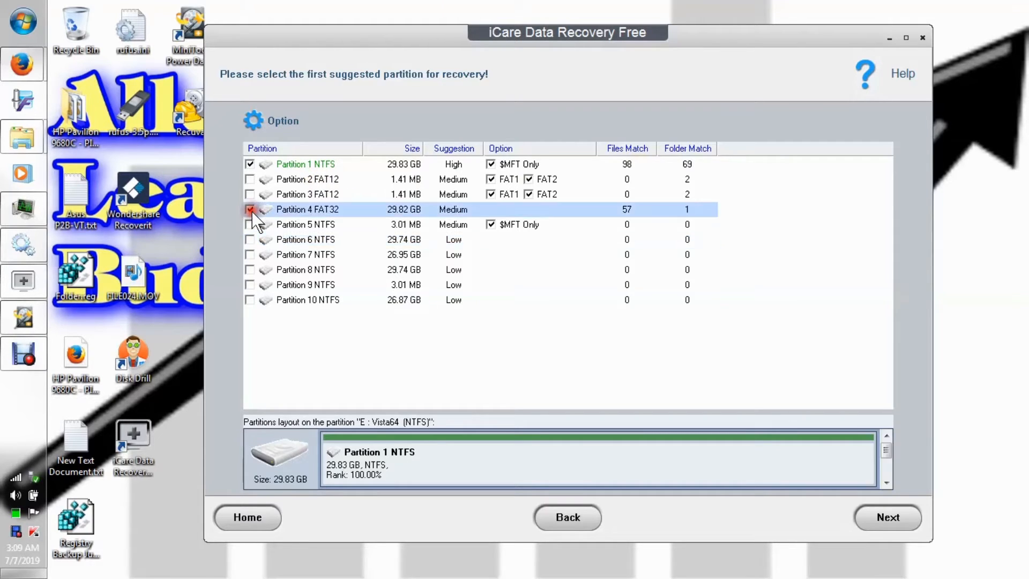
left_click(250, 164)
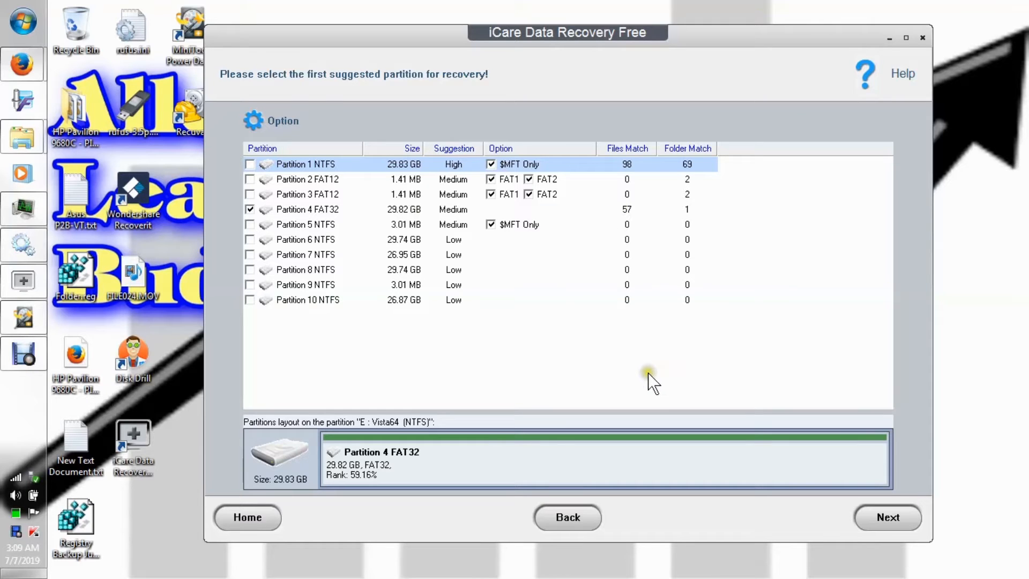
left_click(886, 517)
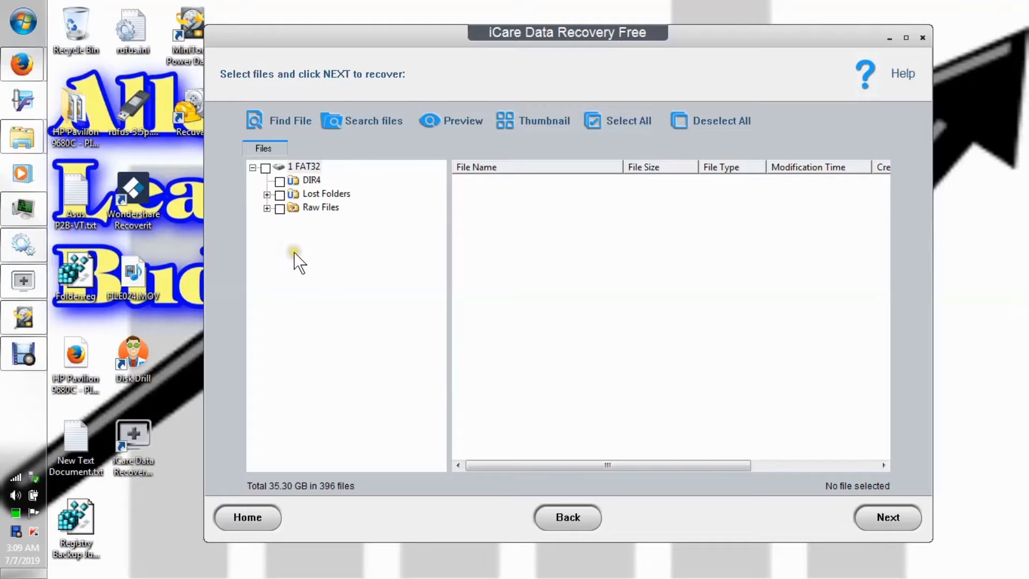
View the files in the DIR4 folder and try marking NCSORLST.LST for recovery.
left_click(312, 181)
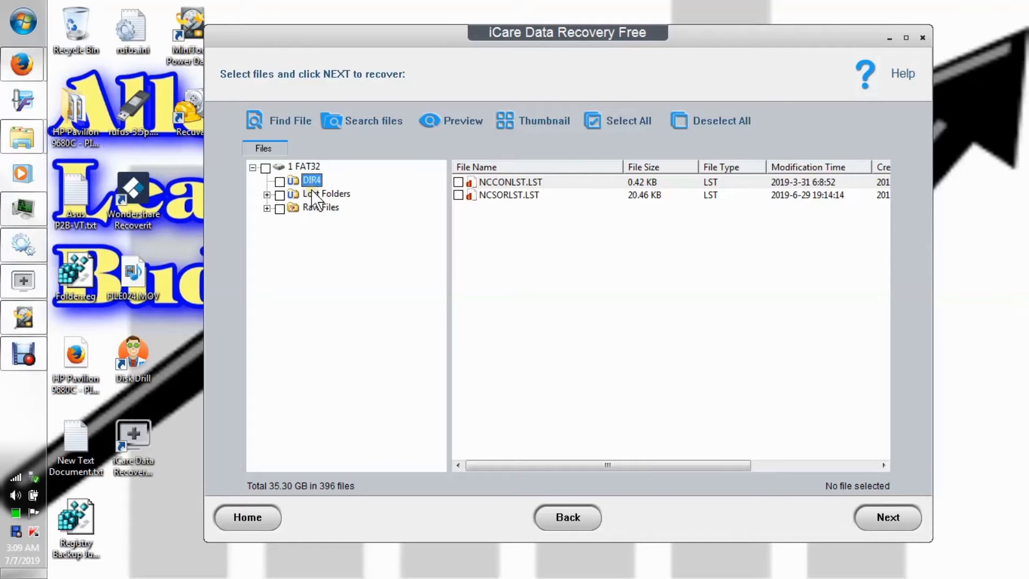
left_click(497, 198)
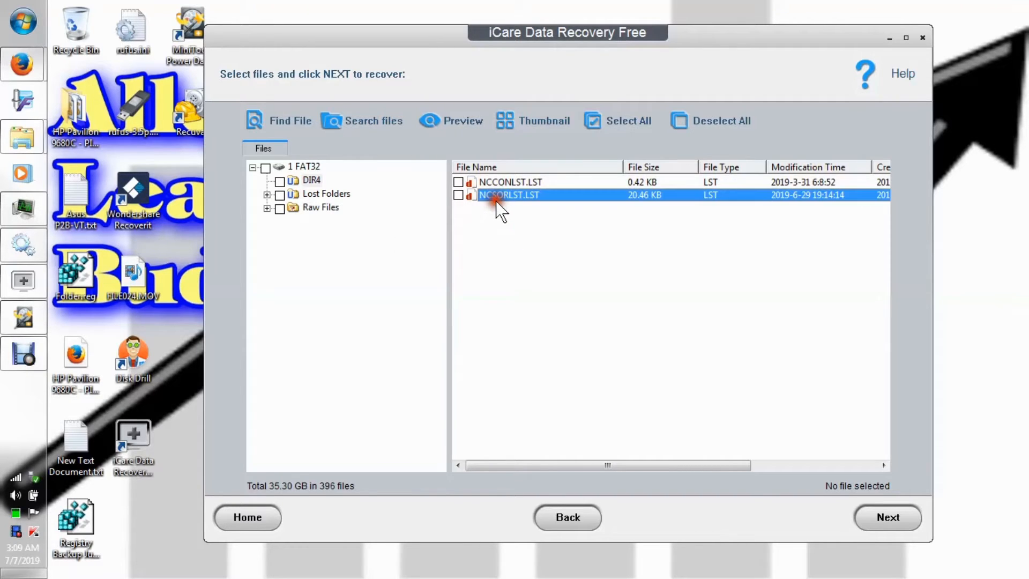
left_click(459, 195)
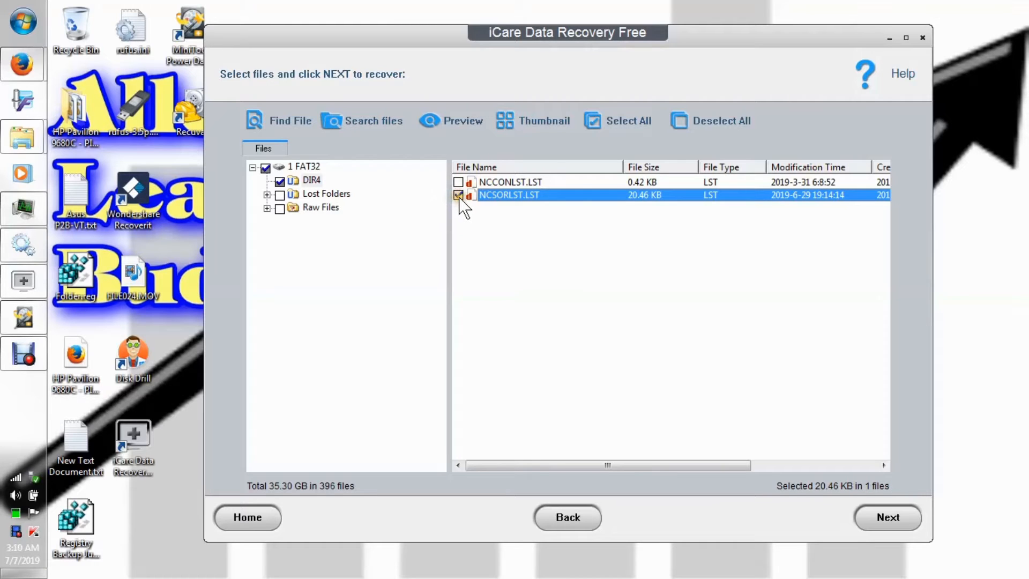
left_click(458, 195)
Recover #SCN0721.MOV from the DIR5 folder under Lost Folders, saving it to the Desktop under its existing name.
left_click(267, 195)
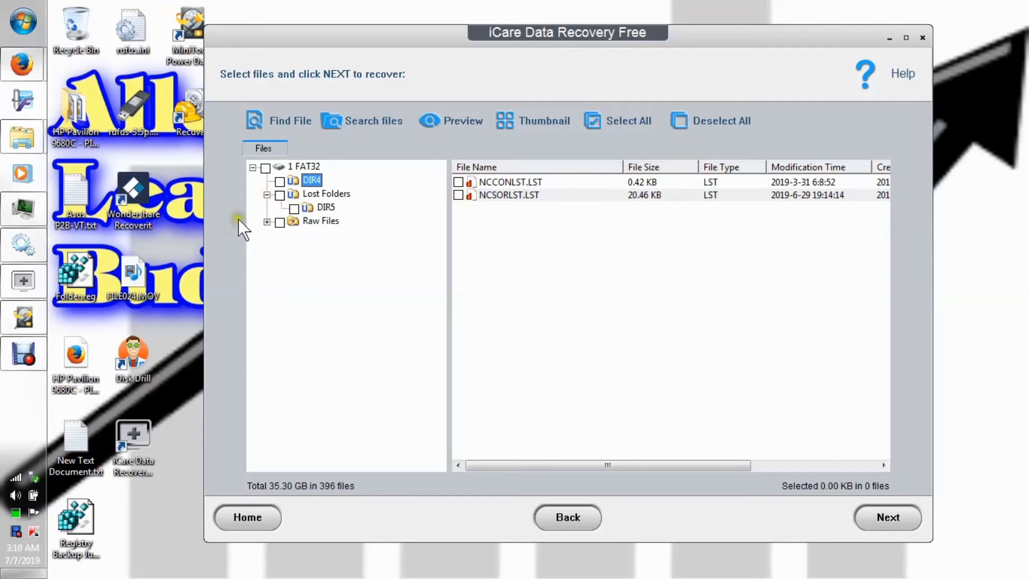
left_click(322, 208)
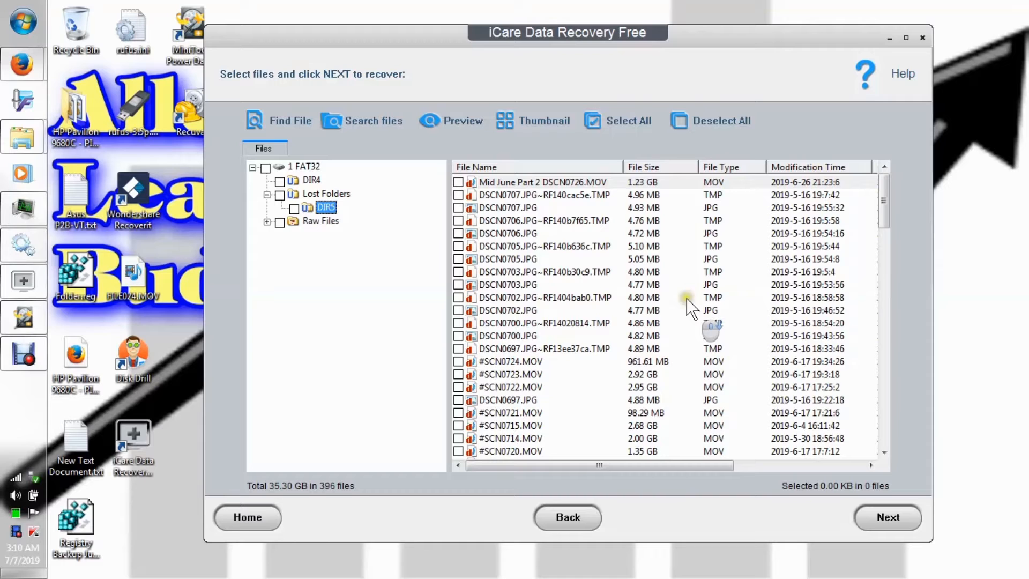
left_click_drag(882, 198, 864, 217)
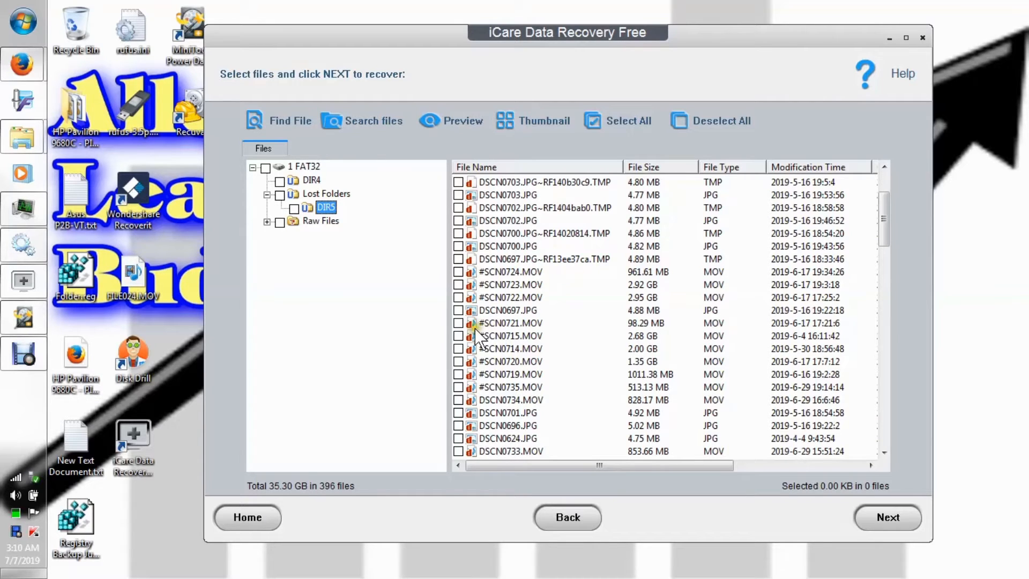
left_click(458, 323)
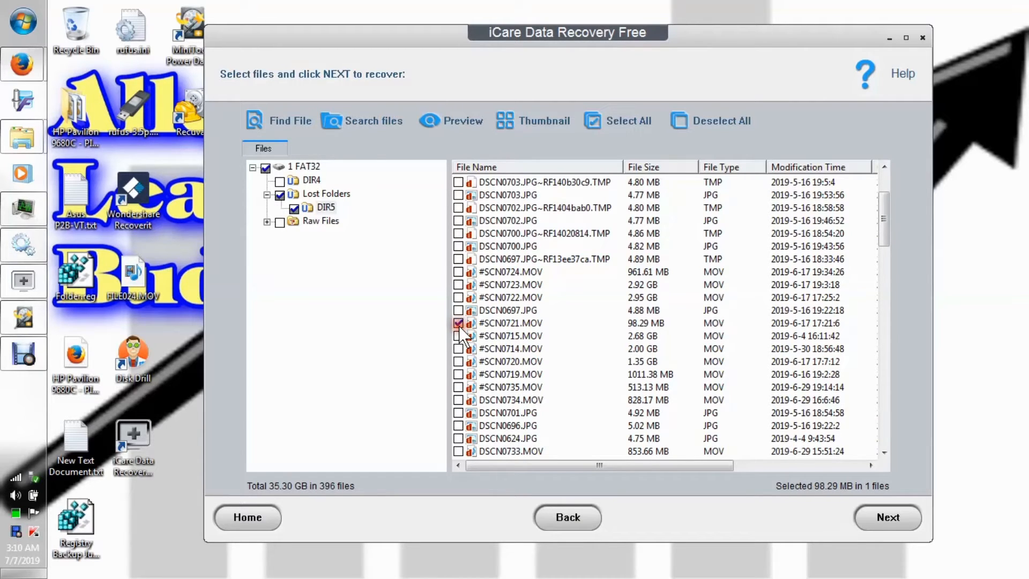
right_click(500, 324)
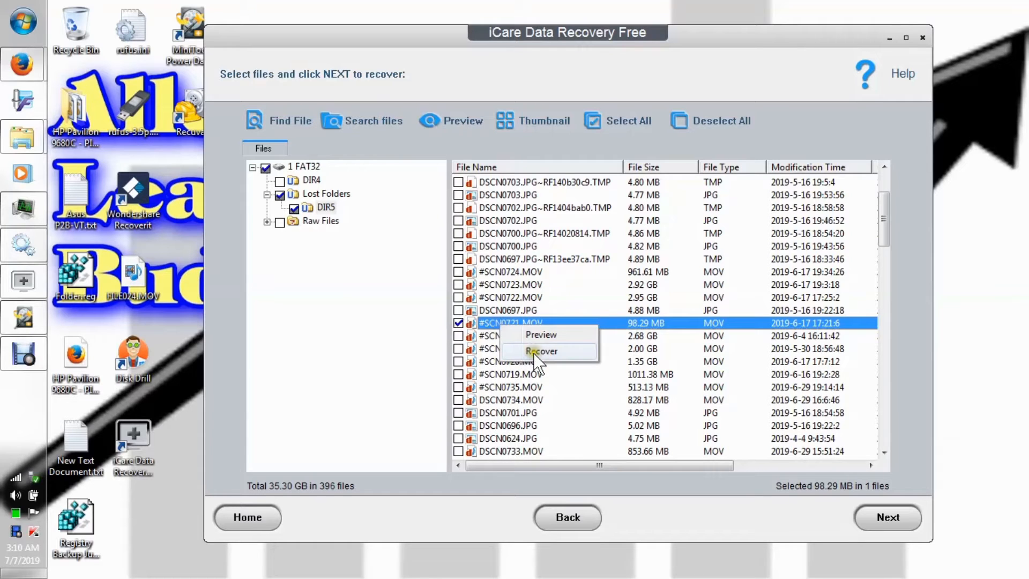
left_click(535, 353)
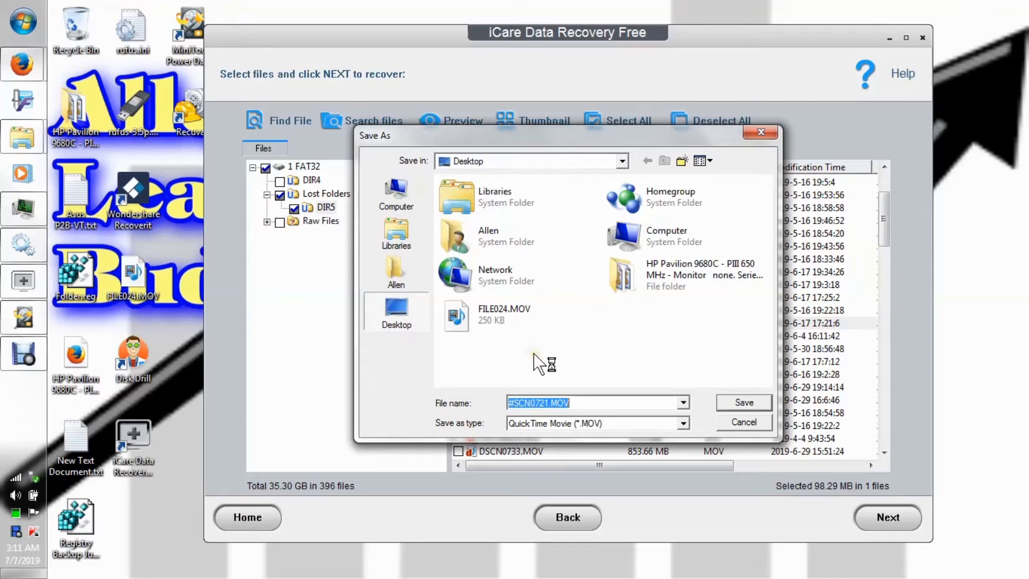
left_click(745, 405)
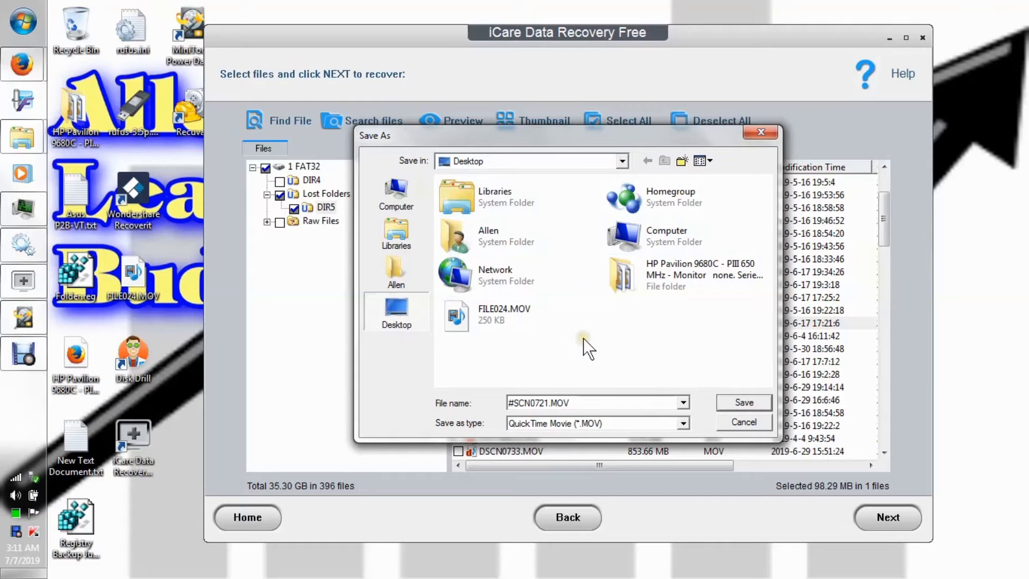
left_click(744, 407)
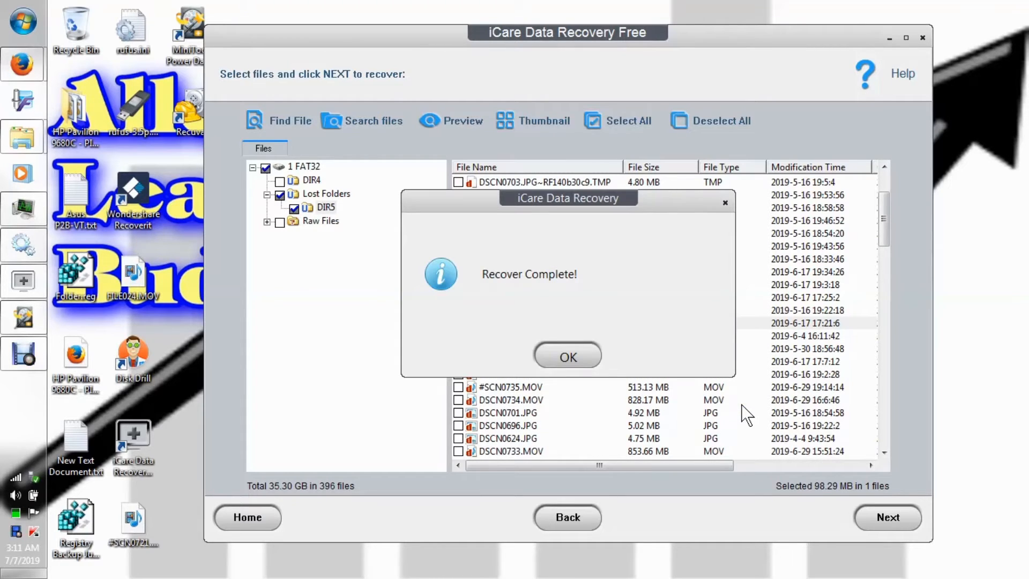
left_click(570, 357)
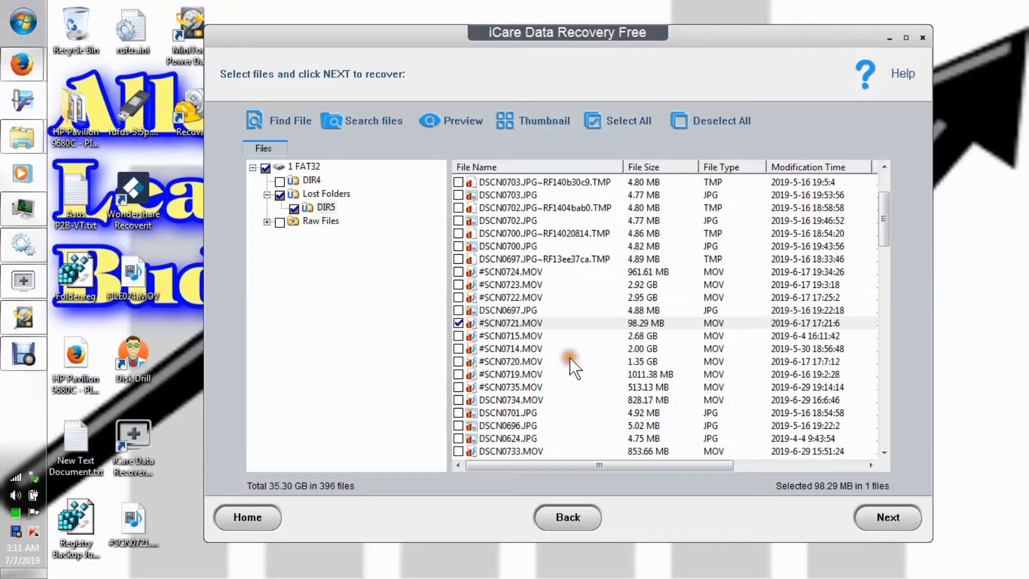
Try to play the recovered #SCN0721.MOV from the desktop in Windows Media Player, and close the player.
left_click_drag(446, 39, 496, 33)
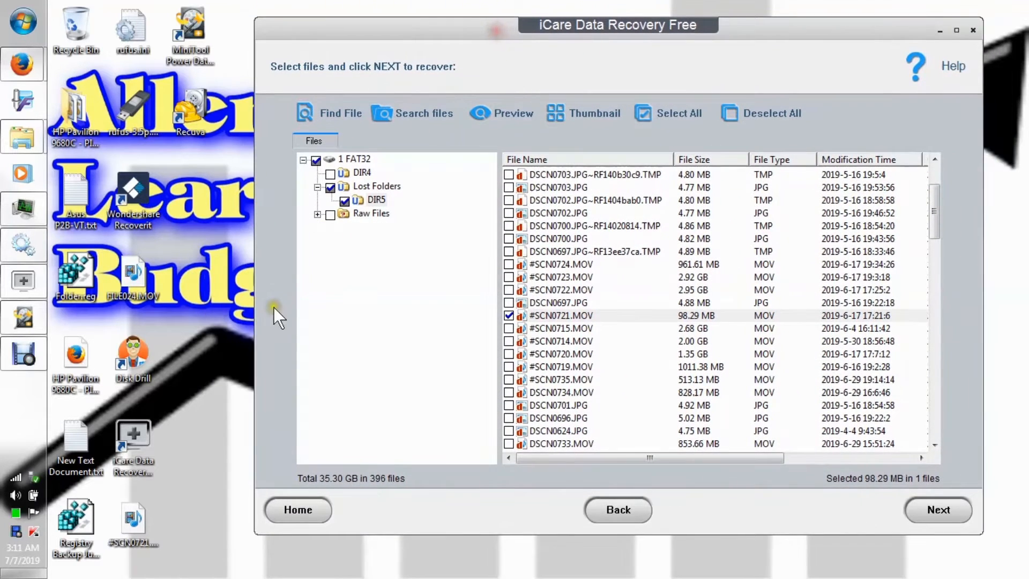
left_click(136, 510)
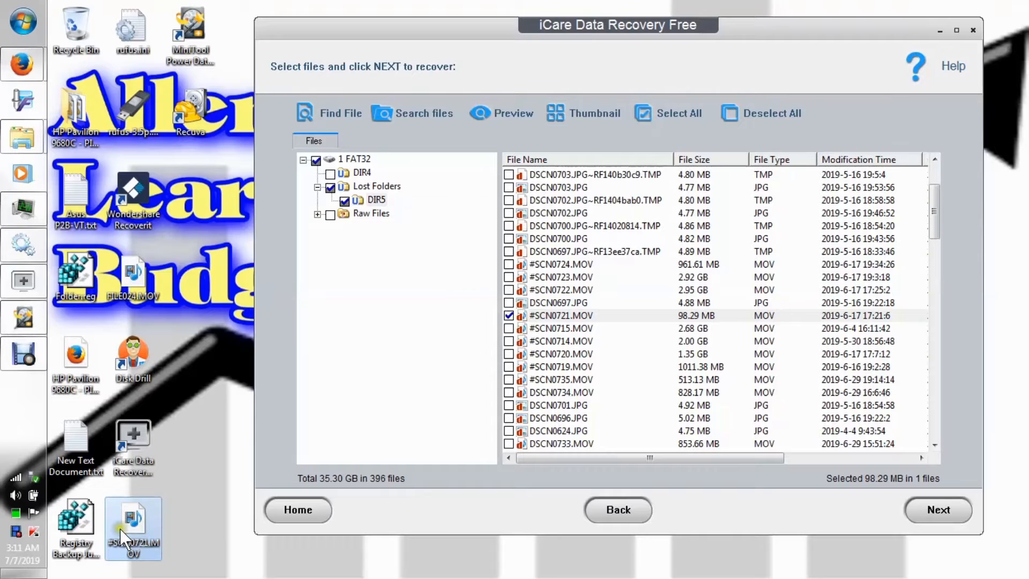
double_click(148, 507)
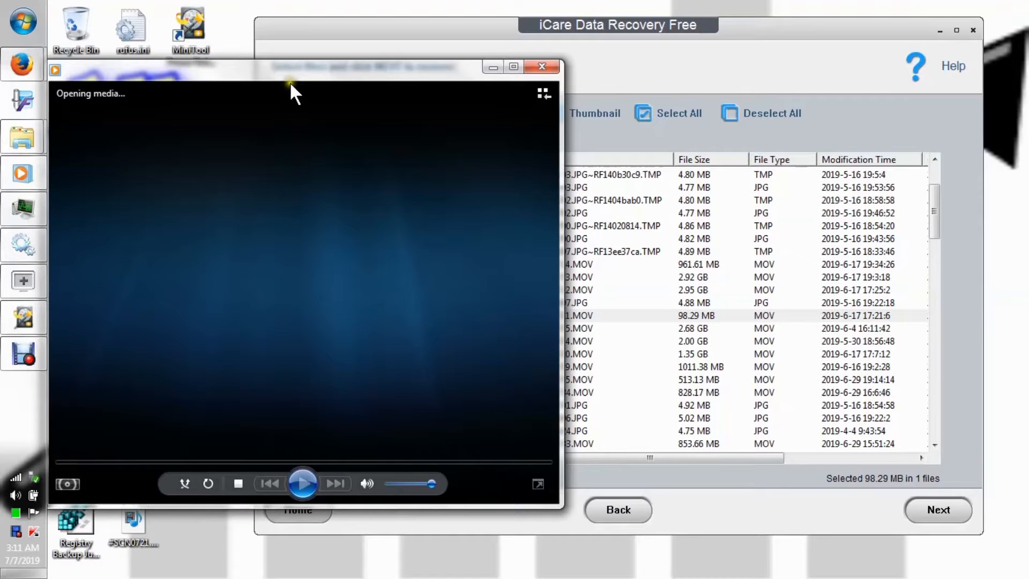
left_click_drag(300, 69, 315, 64)
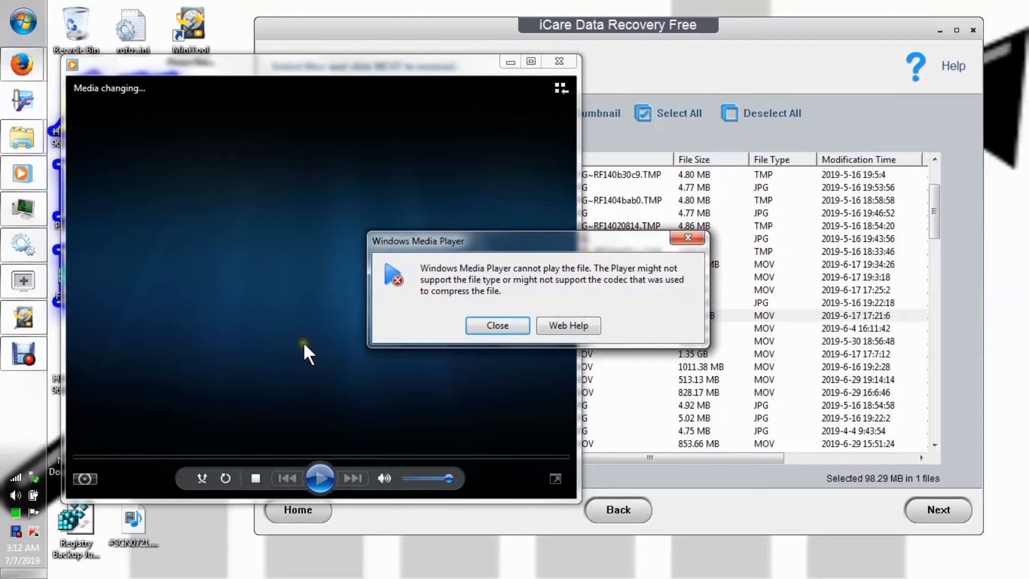
left_click(491, 325)
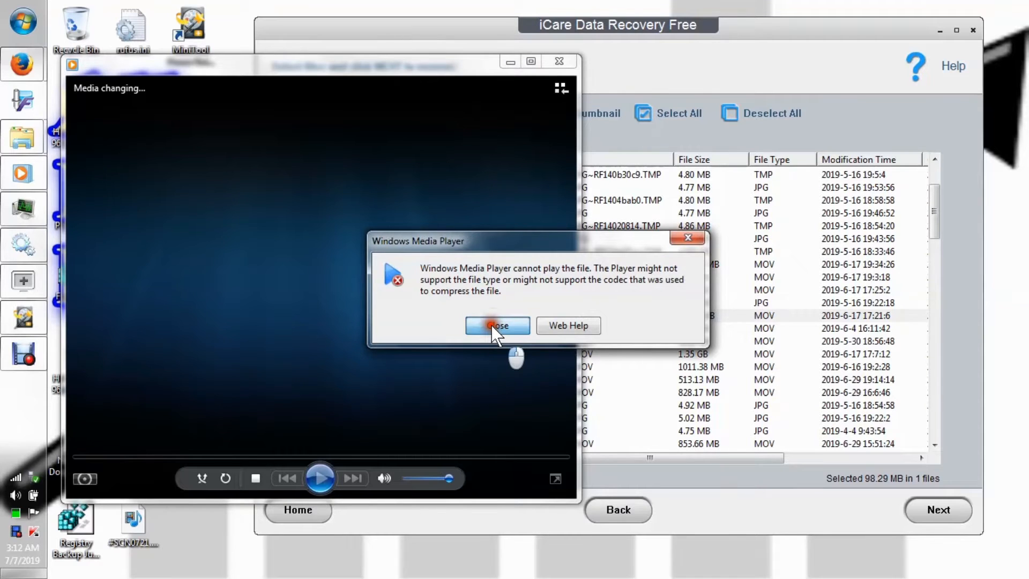
left_click(491, 325)
left_click(559, 62)
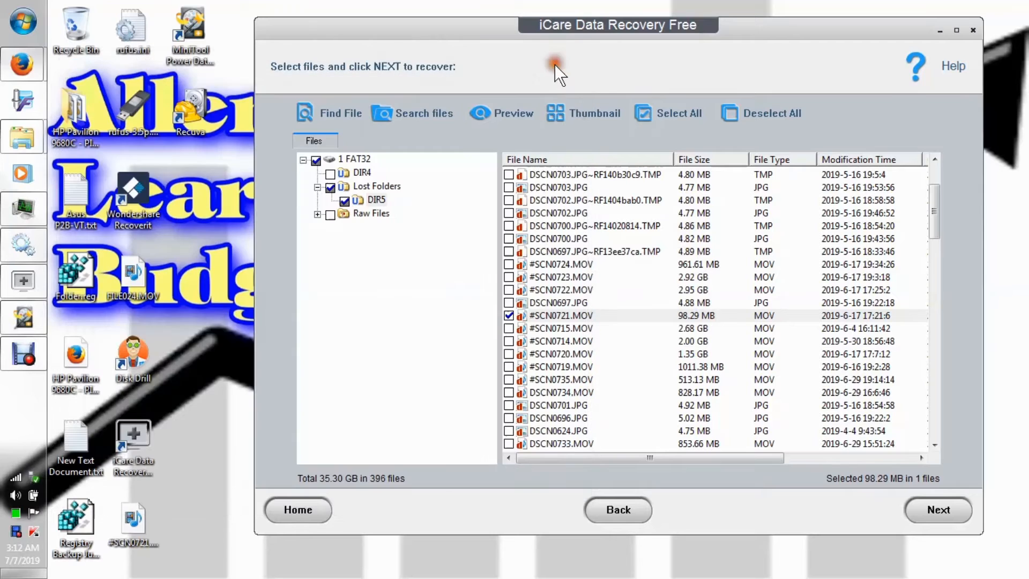
Unmark #SCN0721.MOV in the DIR5 folder and recover DSCN0733.MOV instead, saving it to the Desktop under its existing name.
left_click(508, 315)
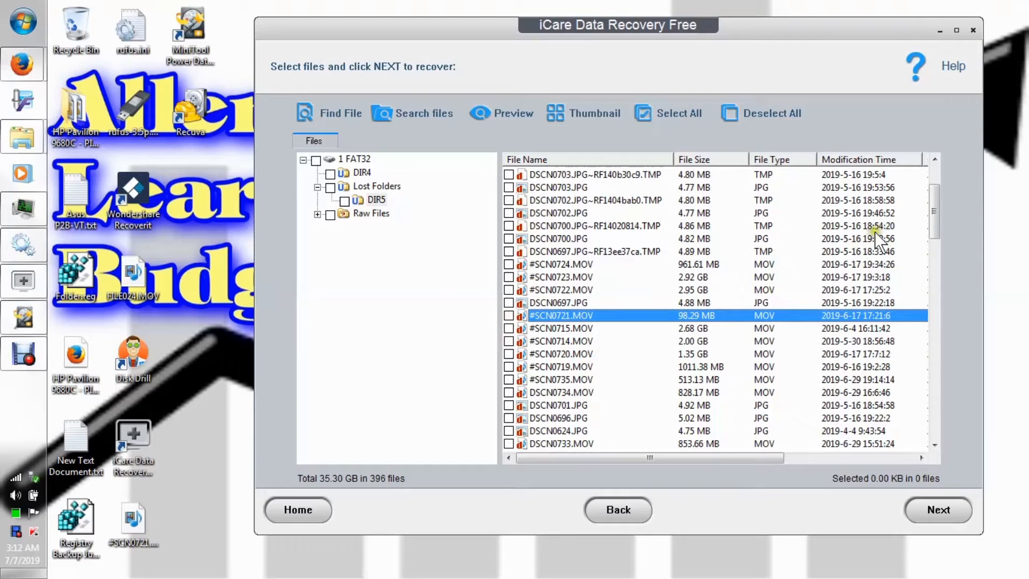
left_click_drag(935, 209, 942, 235)
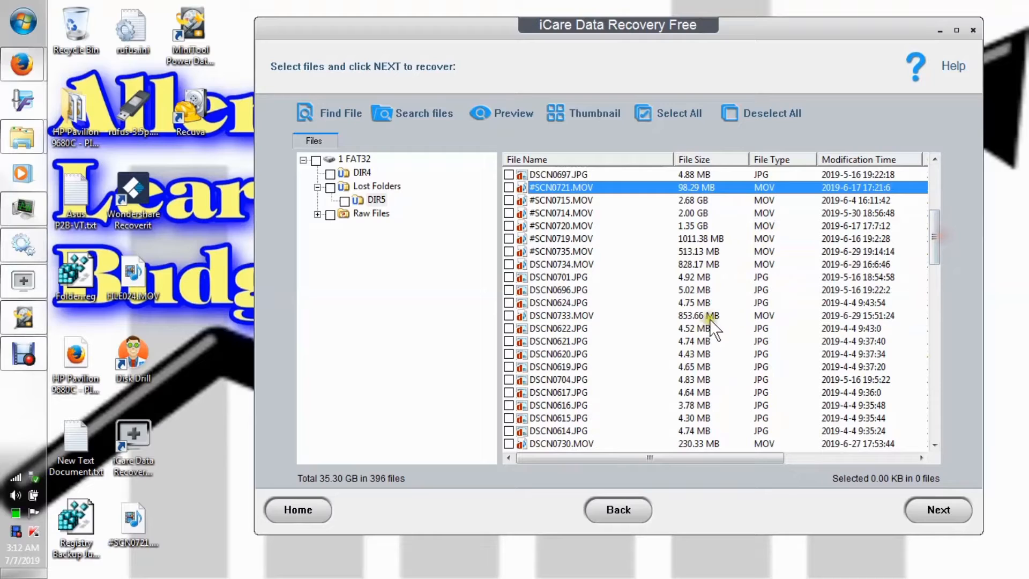
left_click(509, 316)
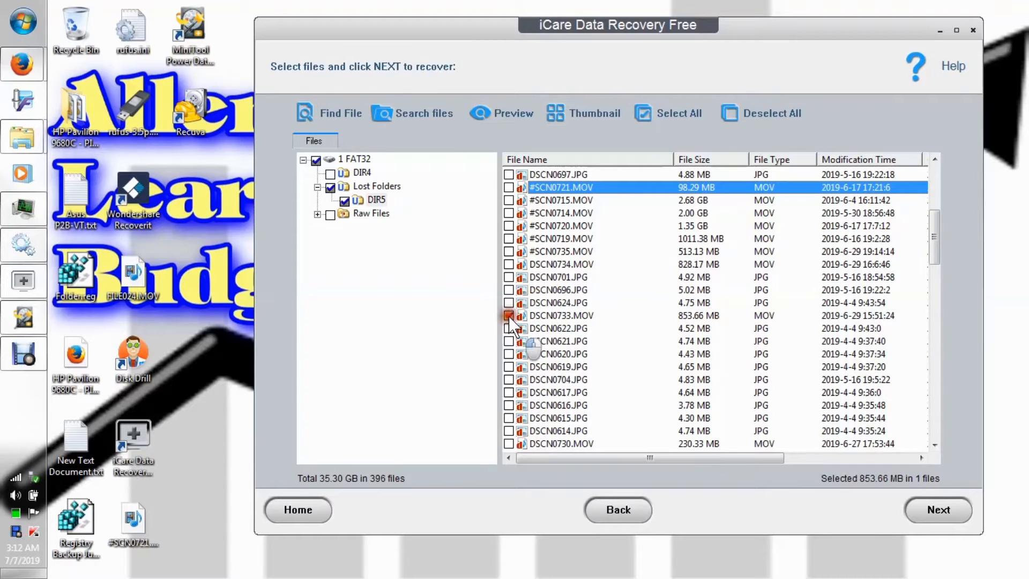
right_click(541, 314)
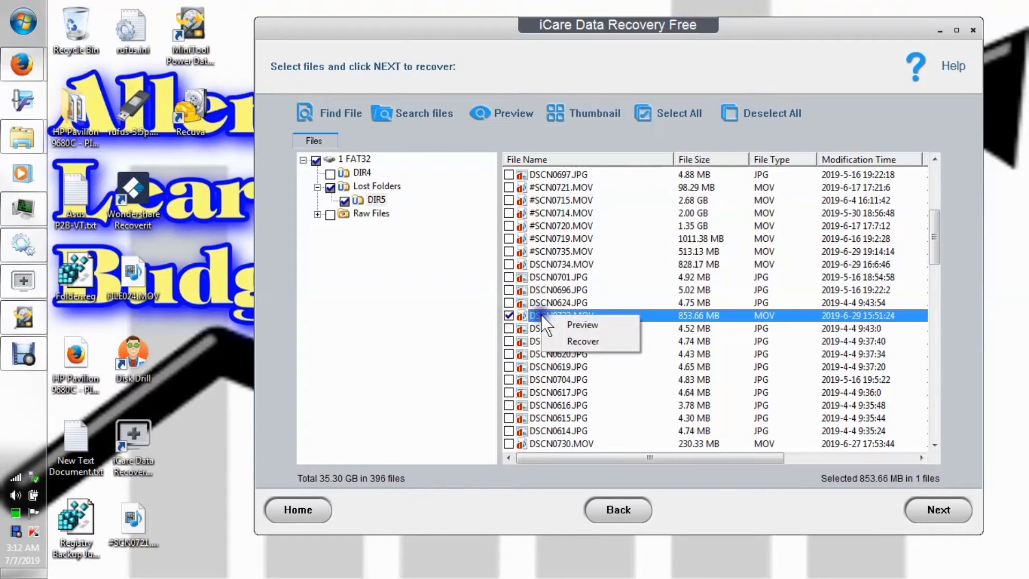
left_click(586, 344)
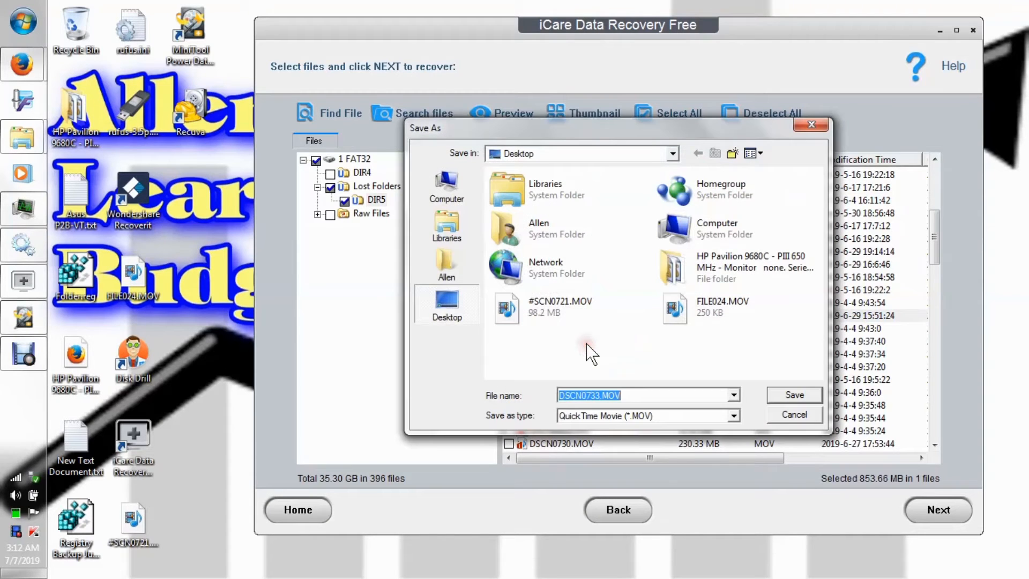
left_click(793, 395)
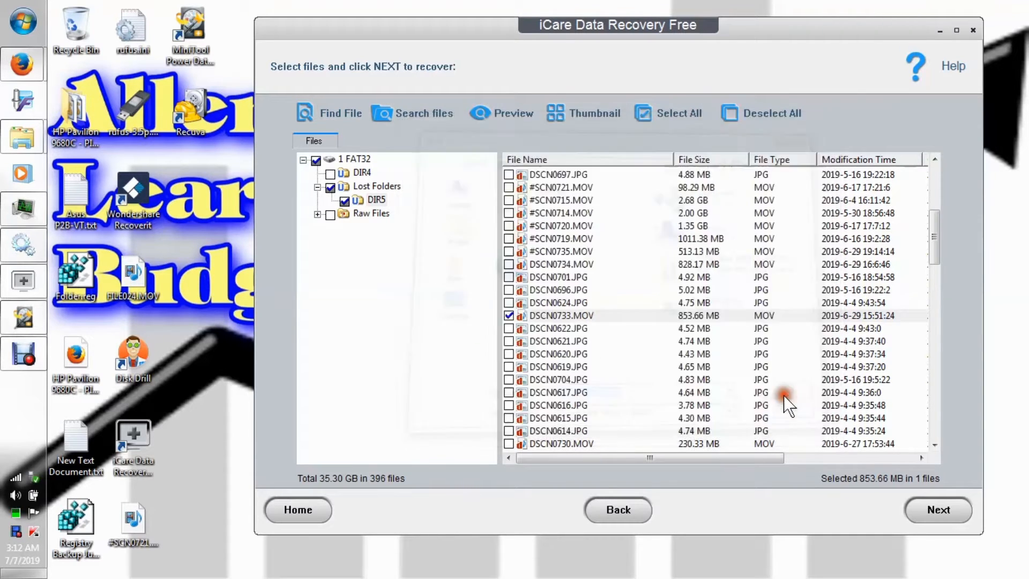
Delete the previously recovered #SCN0721.MOV and FILE024.MOV from the desktop, sending both to the Recycle Bin.
right_click(139, 520)
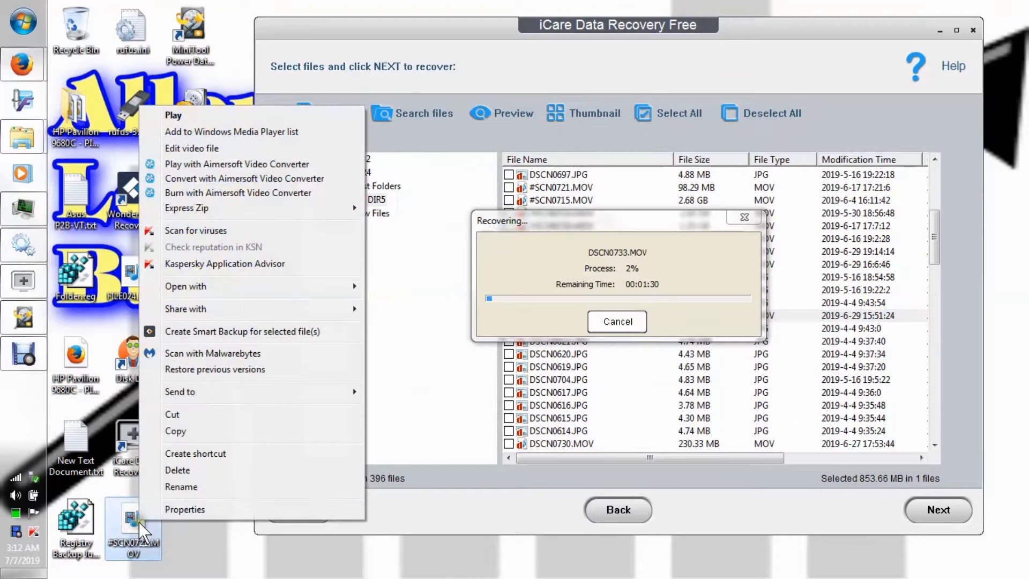
left_click(180, 469)
left_click(587, 362)
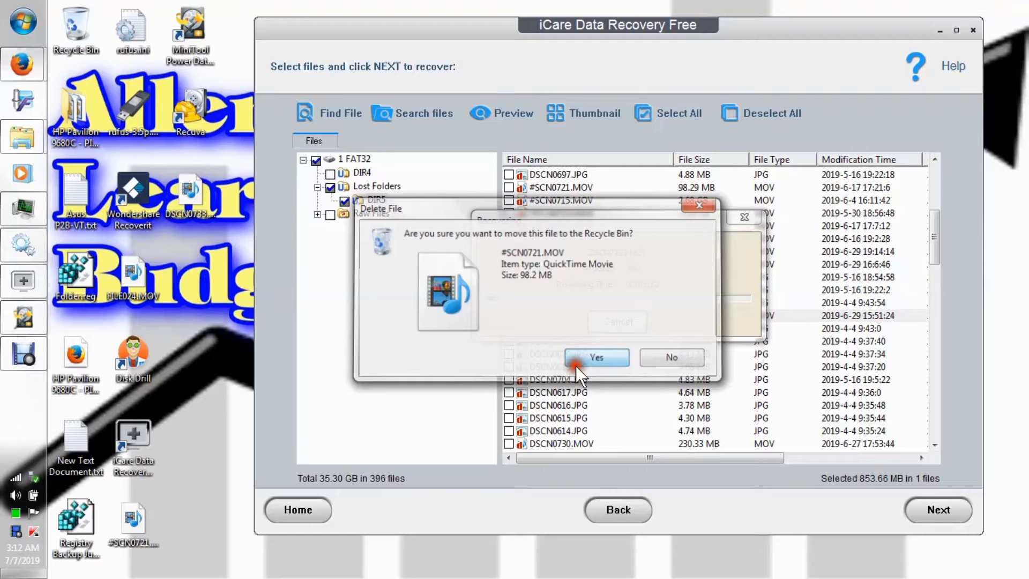
right_click(152, 283)
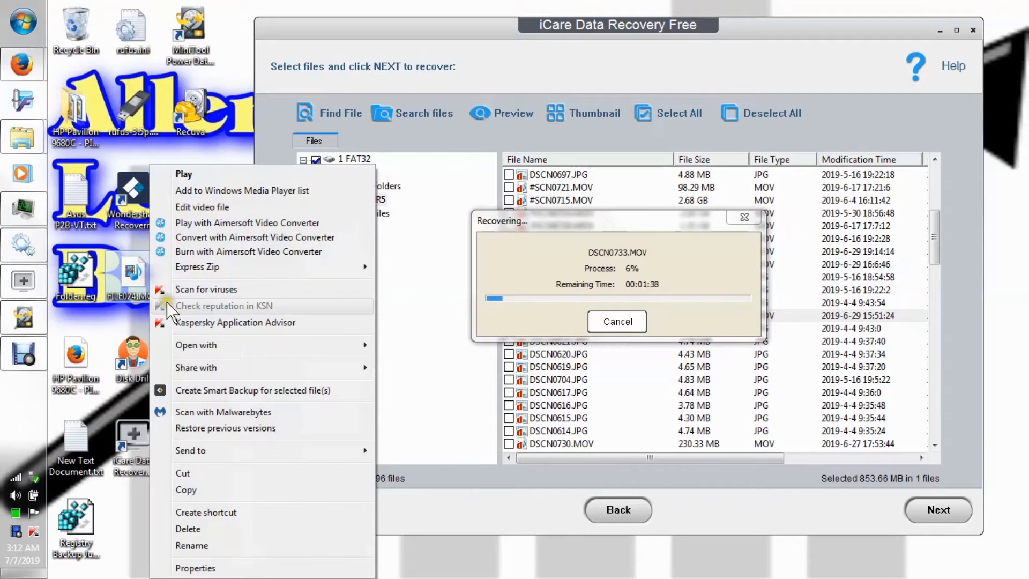
left_click(212, 529)
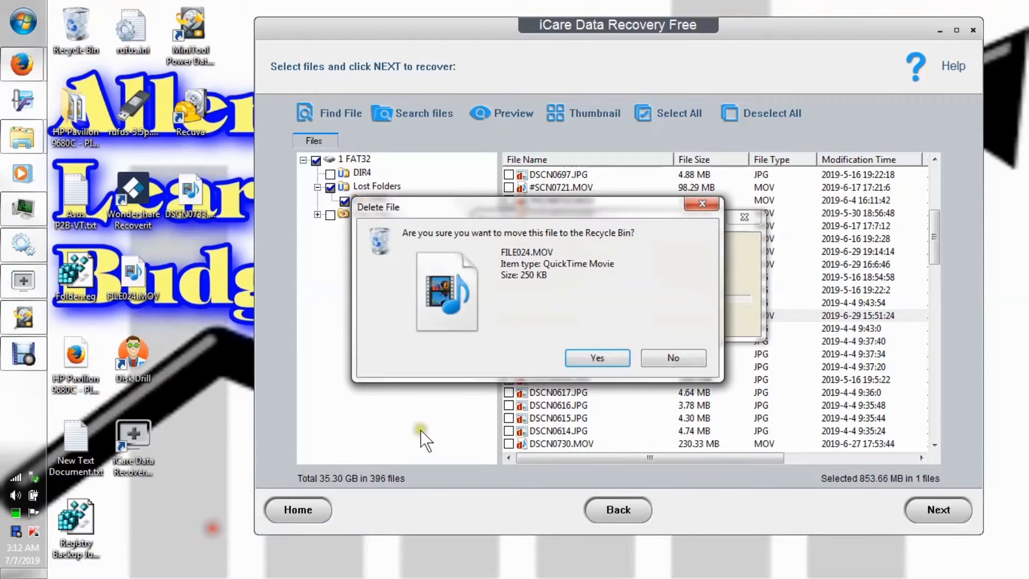
left_click(596, 360)
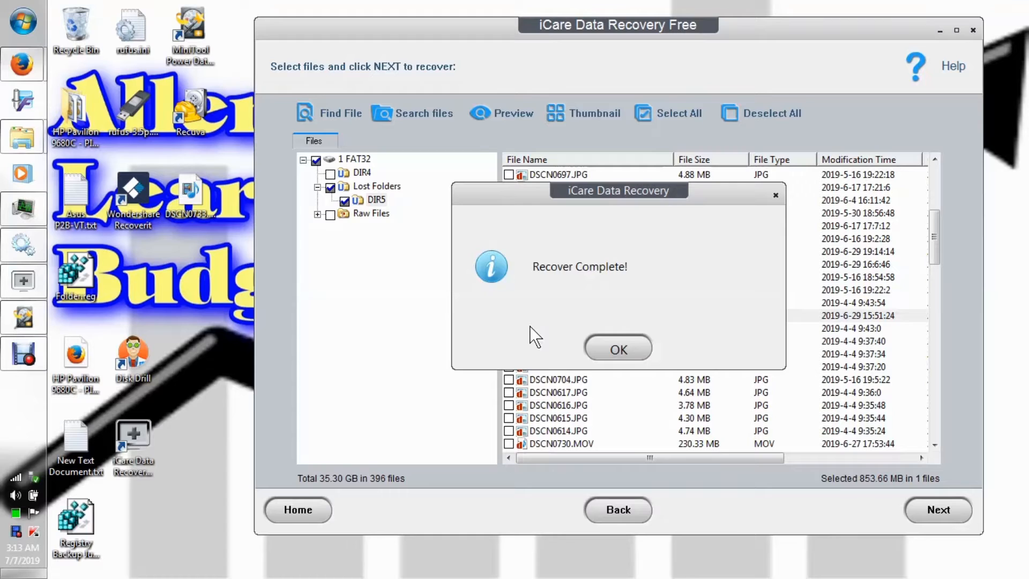
Dismiss the recovery message, play the recovered DSCN0733.MOV from the desktop, skip ahead to several points in it, and close the player.
left_click(606, 351)
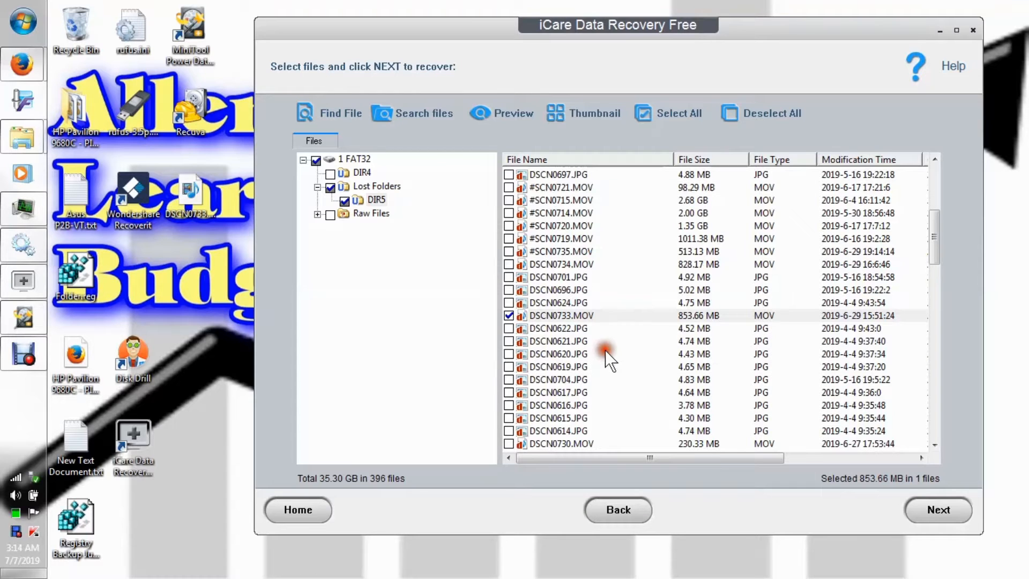
double_click(199, 199)
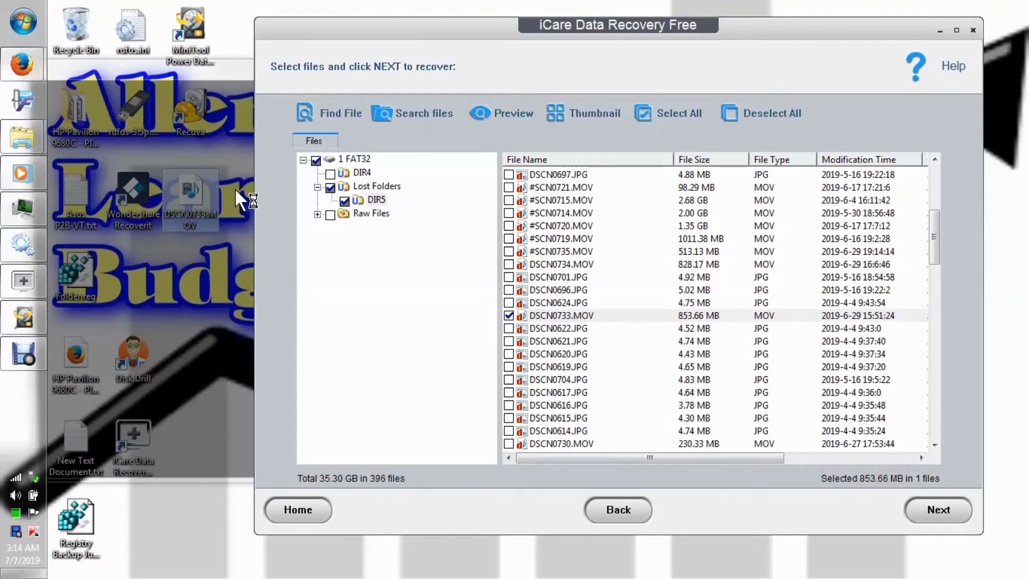
left_click_drag(220, 72, 280, 61)
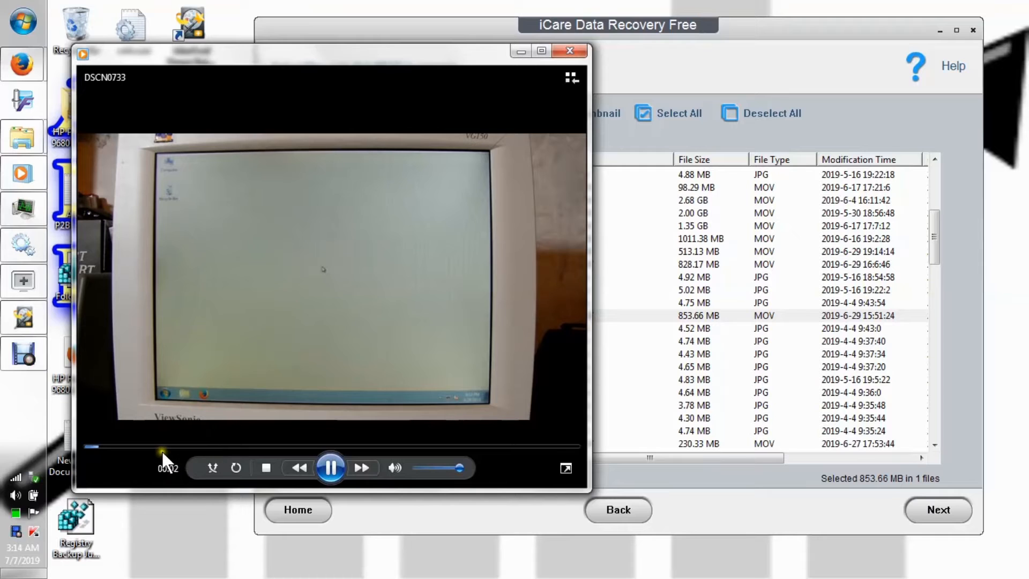
left_click(163, 446)
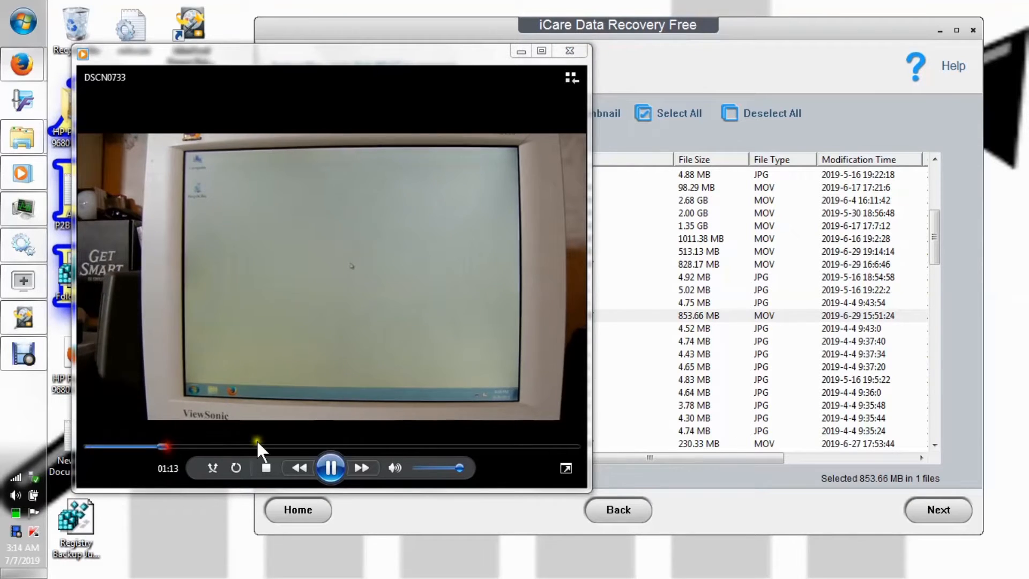
left_click(264, 447)
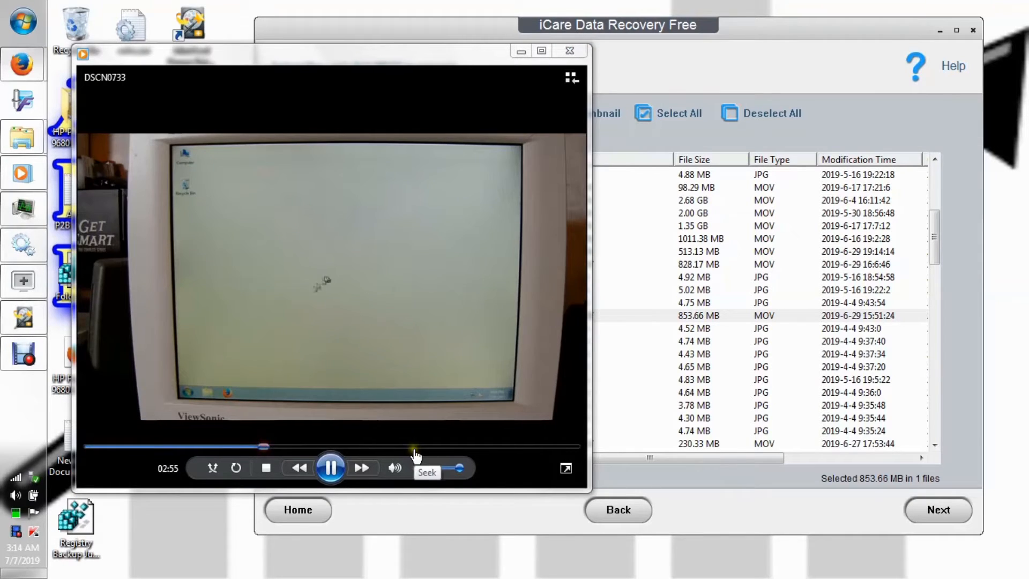
left_click(416, 447)
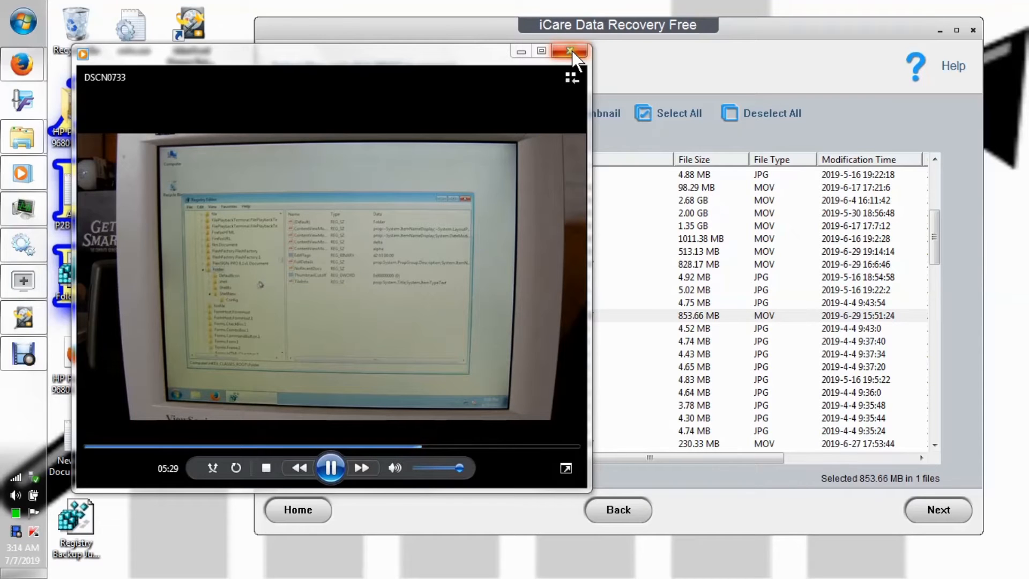
left_click(572, 52)
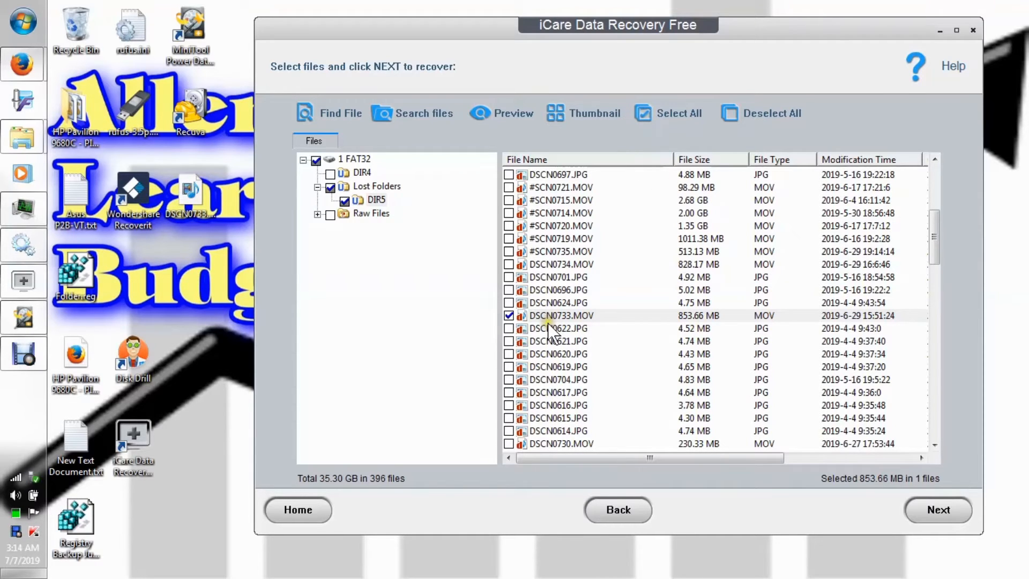
Look through the whole DIR5 file list and the MOV Multimedia file category under Raw Files.
left_click_drag(937, 237, 956, 429)
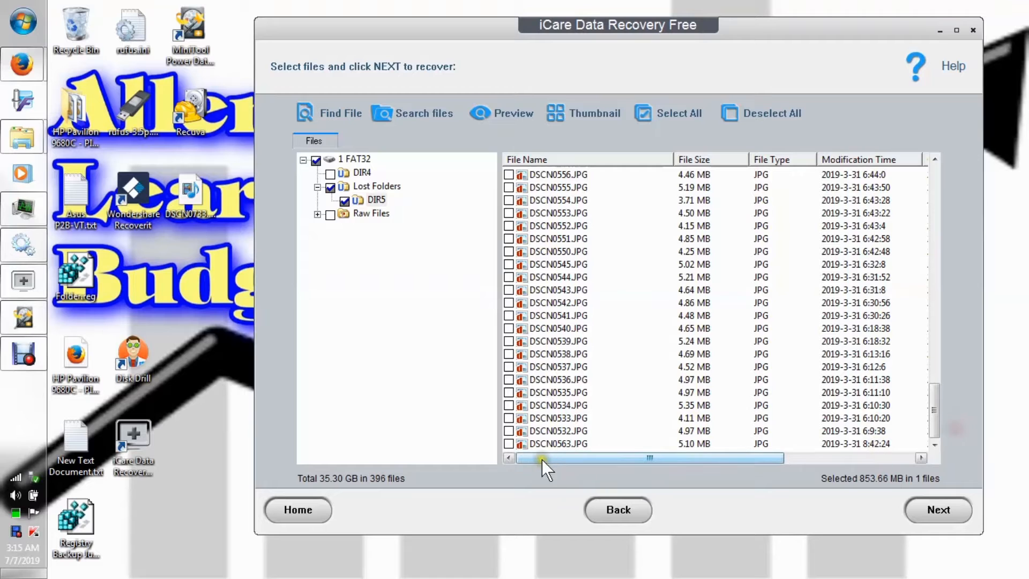
left_click_drag(936, 400, 932, 169)
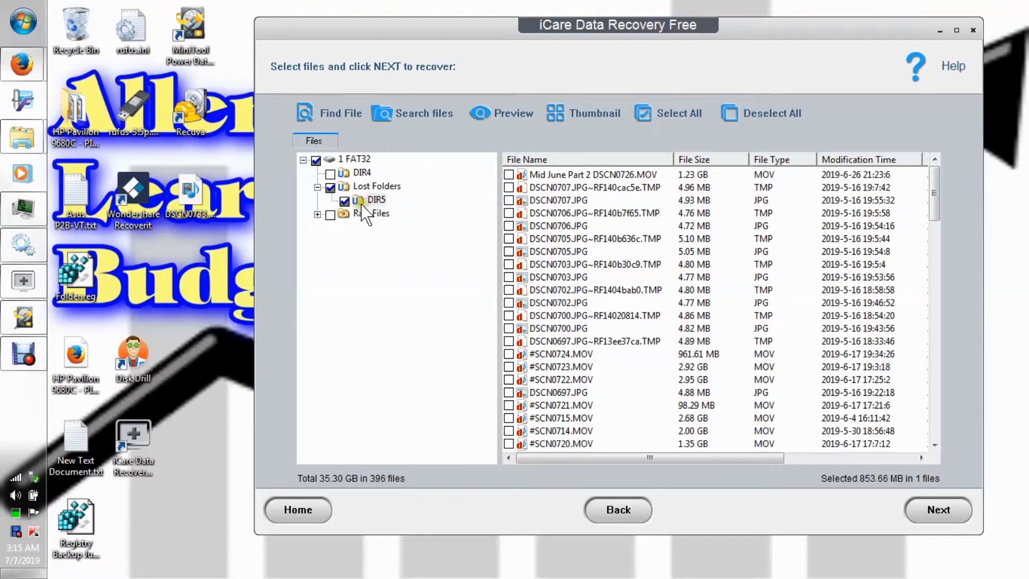
left_click(317, 215)
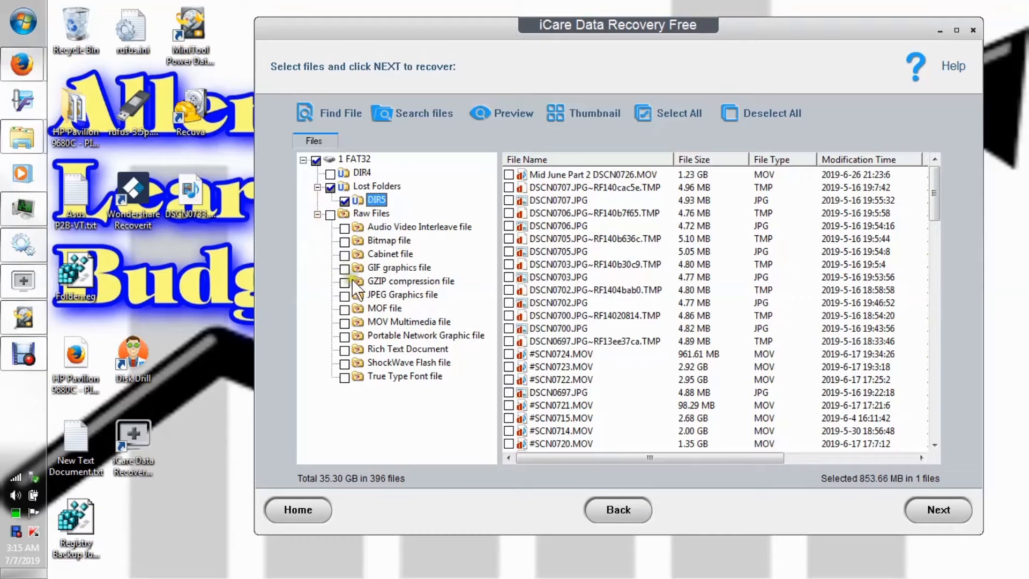
left_click(355, 321)
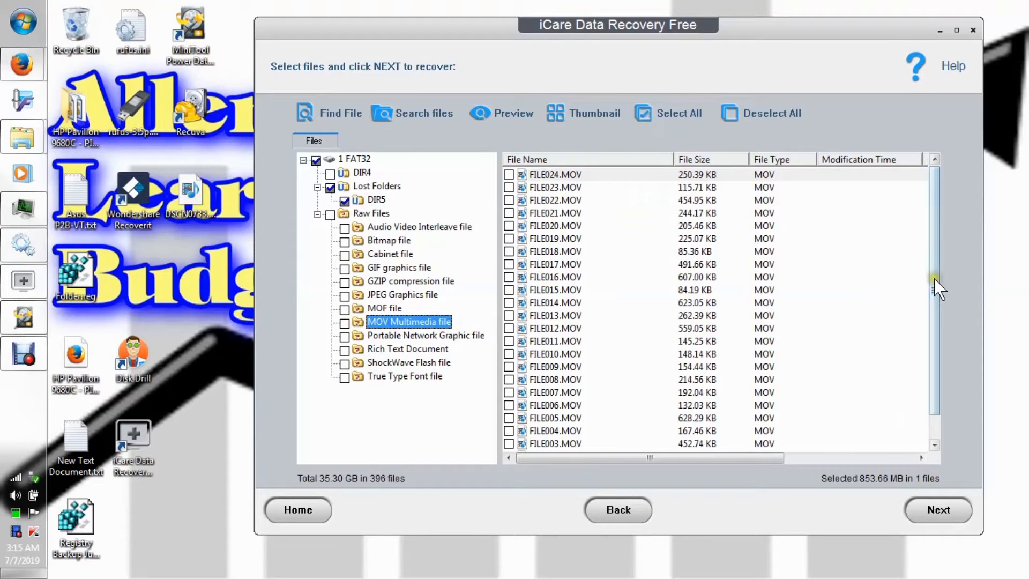
left_click_drag(934, 269, 935, 359)
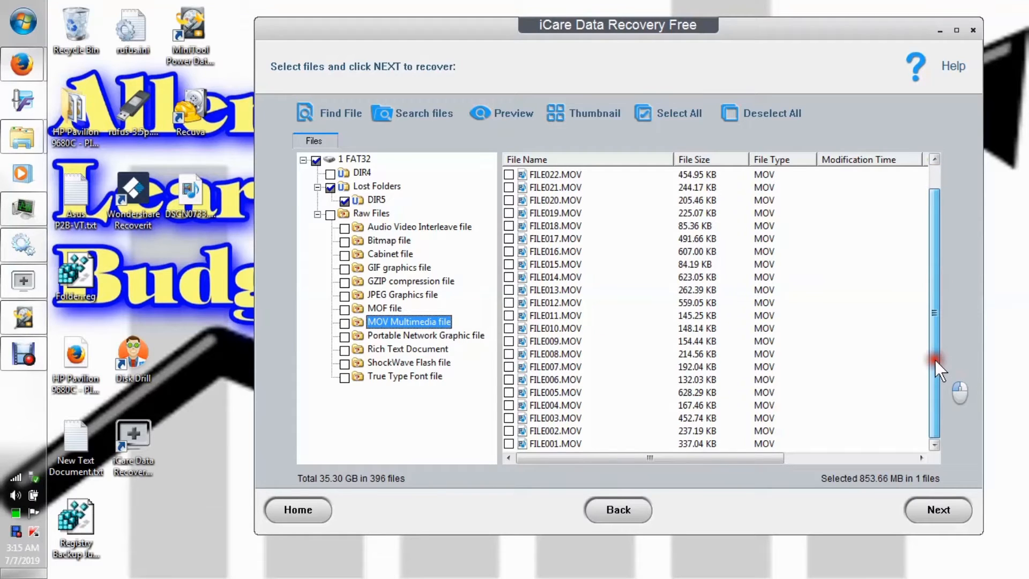
left_click_drag(935, 359, 940, 224)
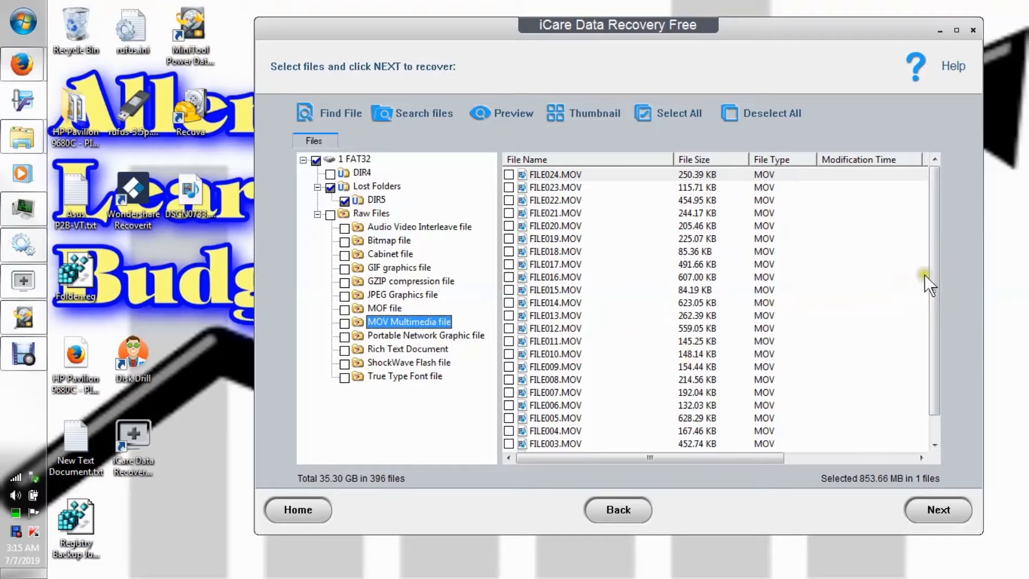
left_click_drag(933, 275, 944, 247)
Sort the raw MOV files by size, largest first, and recover FILE005.MOV to the Desktop under its existing name.
left_click(697, 159)
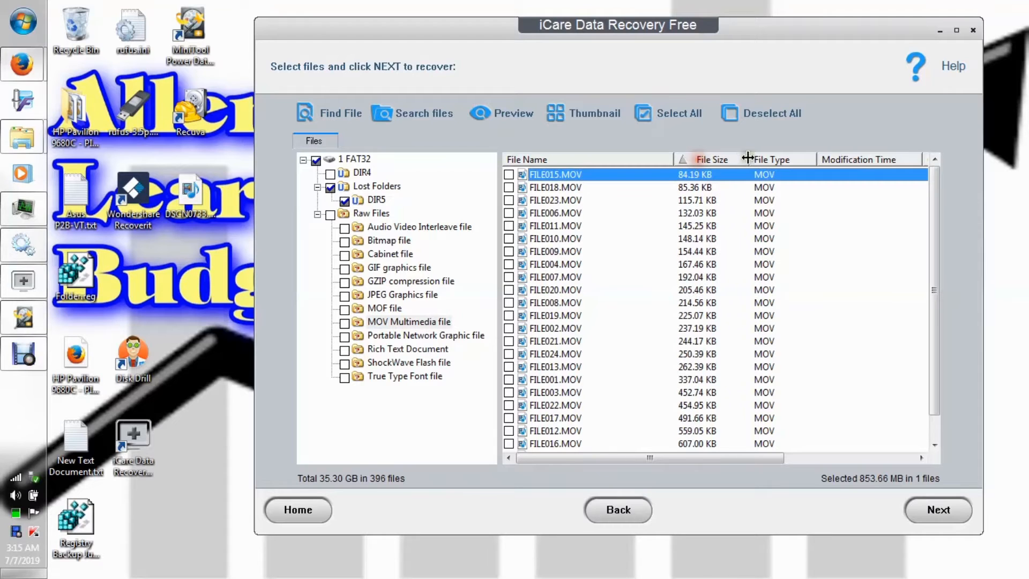
left_click(716, 162)
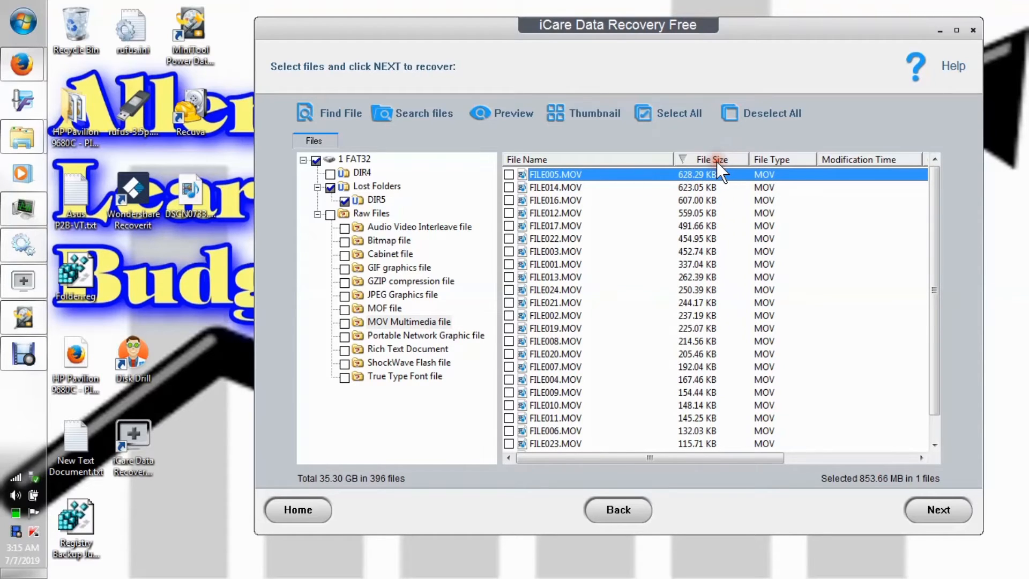
left_click(511, 174)
right_click(545, 178)
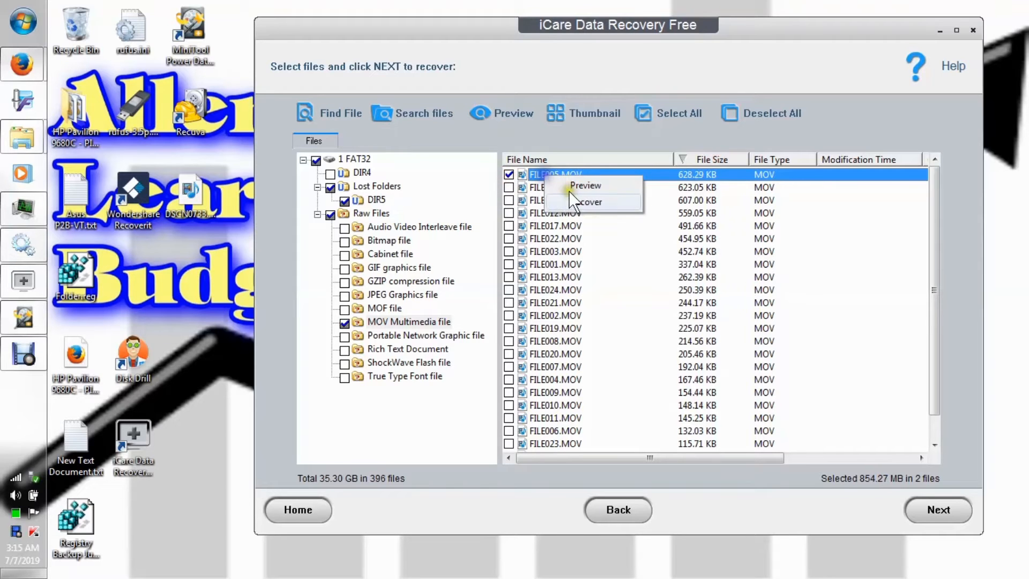
left_click(584, 203)
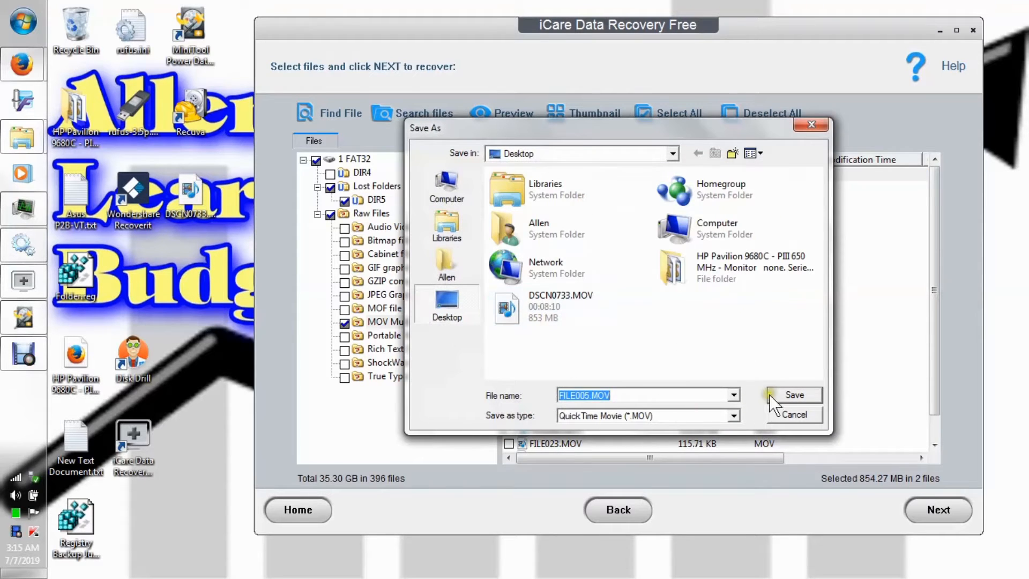
left_click(792, 397)
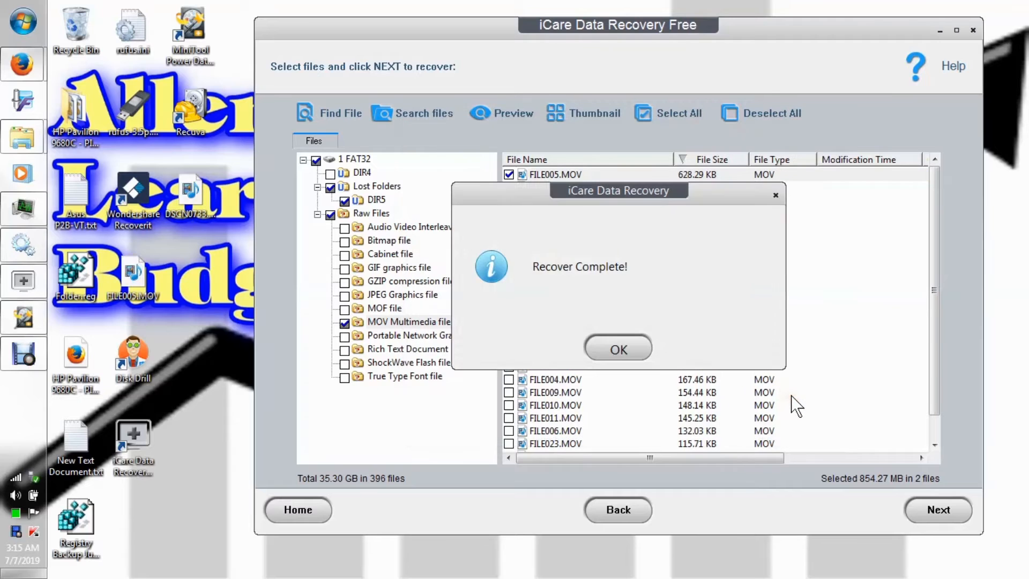
left_click(617, 352)
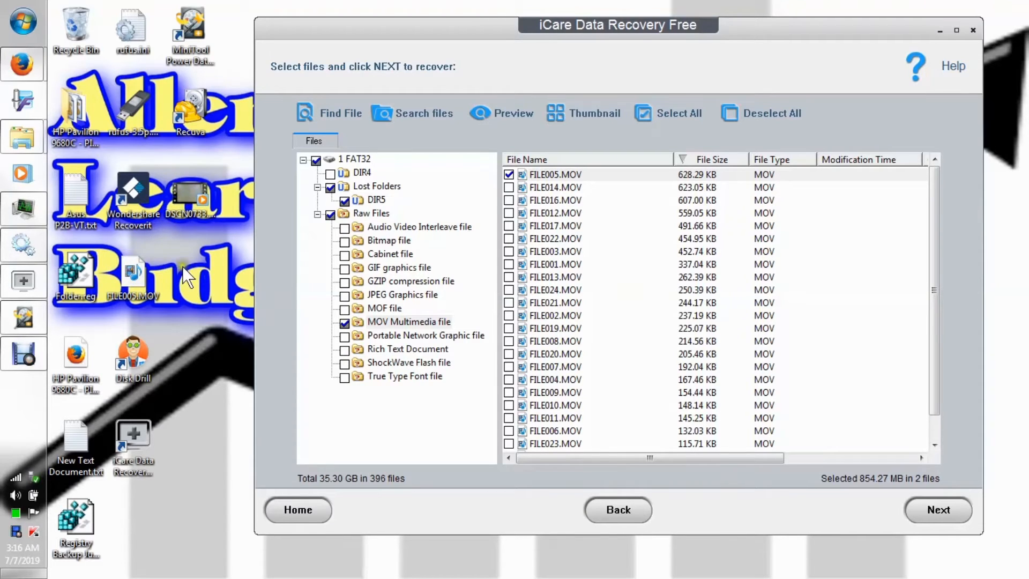
Try to play the recovered FILE005.MOV from the desktop in Windows Media Player, and close the player.
left_click(132, 288)
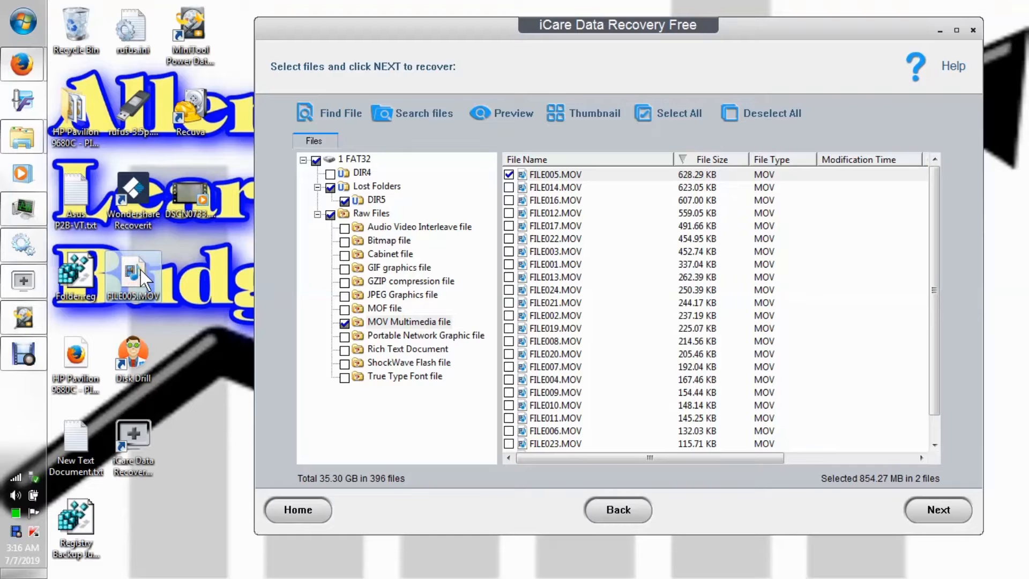
mouse_move(137, 272)
double_click(133, 275)
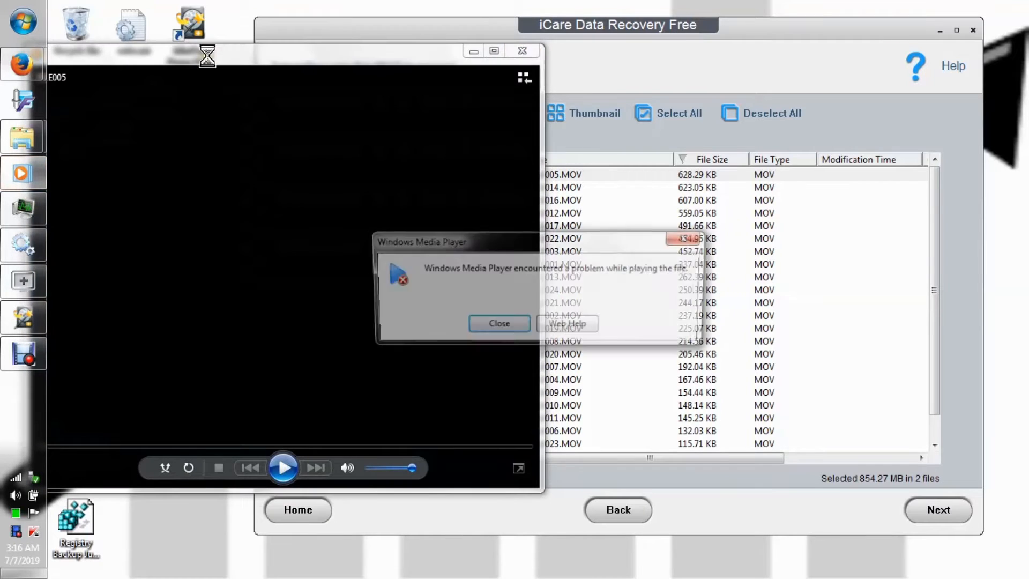
left_click(503, 328)
left_click(534, 55)
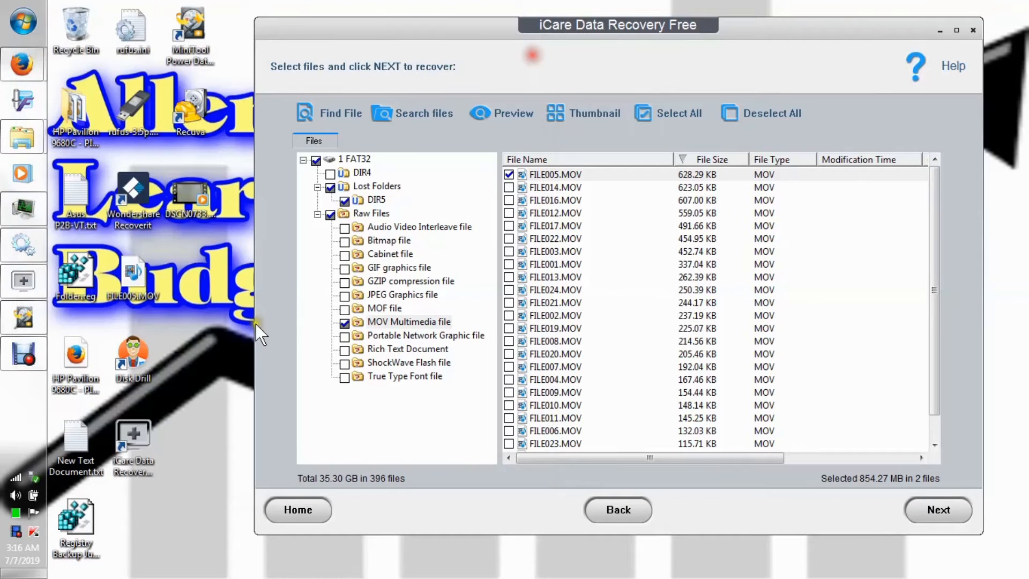
Delete the recovered test videos FILE005.MOV and DSCN0733.MOV from the desktop, sending both to the Recycle Bin.
right_click(134, 285)
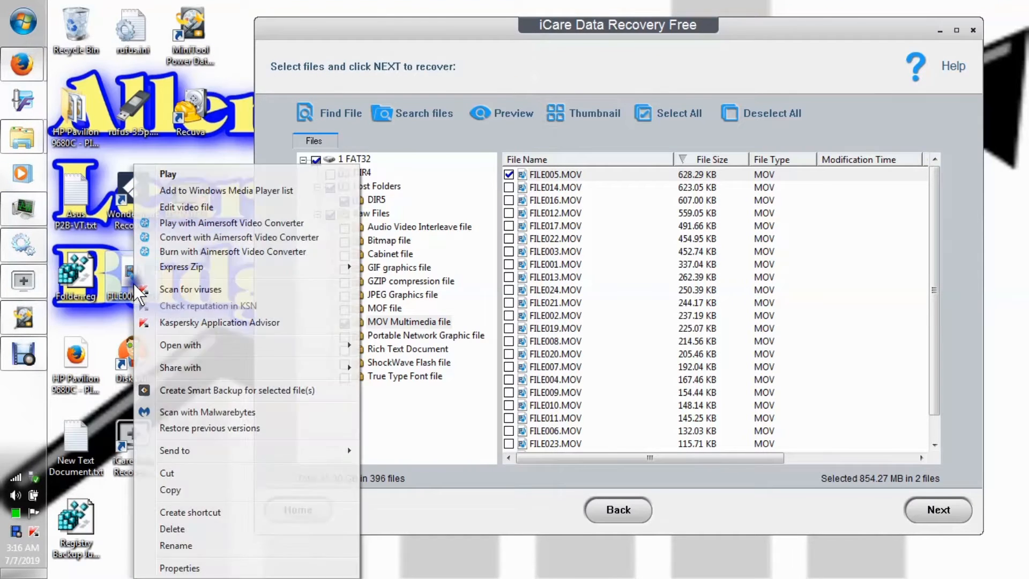
left_click(192, 528)
key("Return")
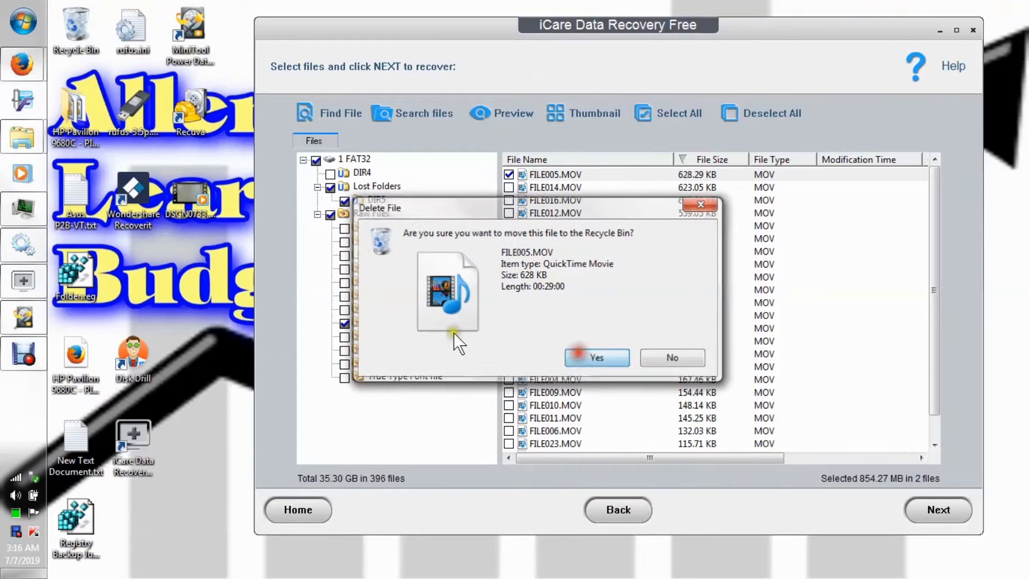
right_click(195, 202)
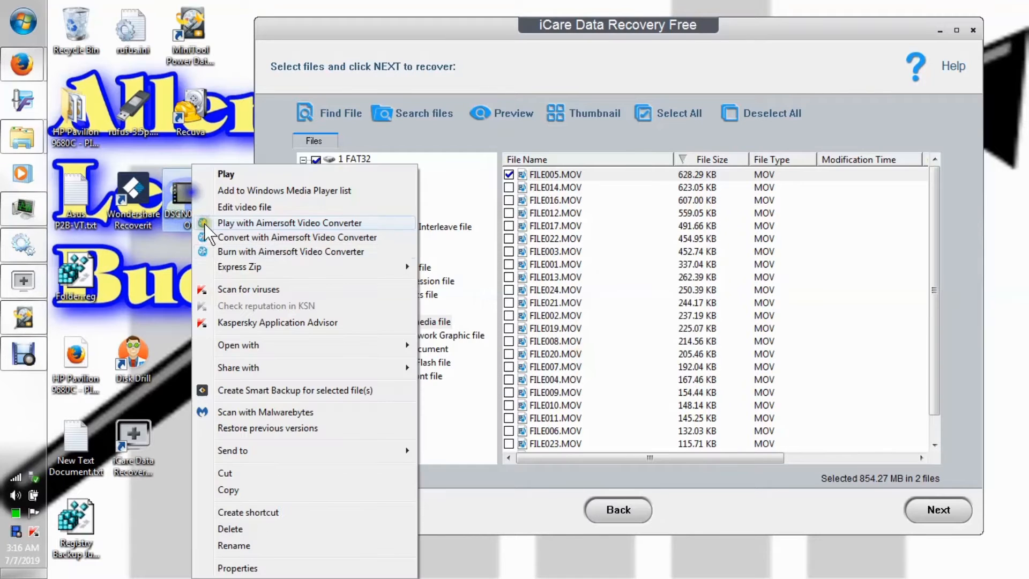
left_click(264, 528)
left_click(588, 335)
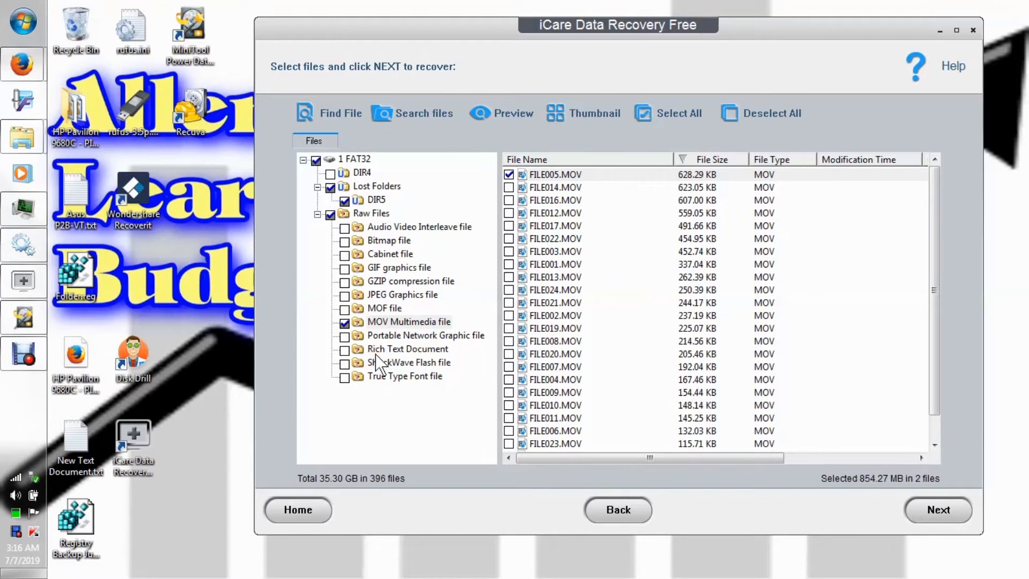
Look at the Audio Video Interleave and Bitmap categories under Raw Files, preview FILE001.BMP, and close the preview.
left_click(379, 227)
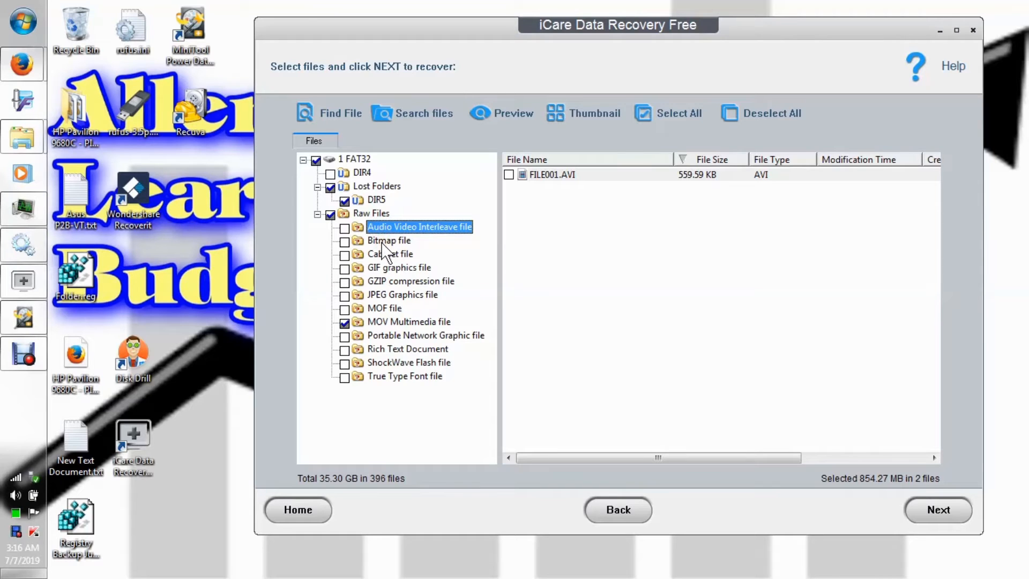
left_click(382, 241)
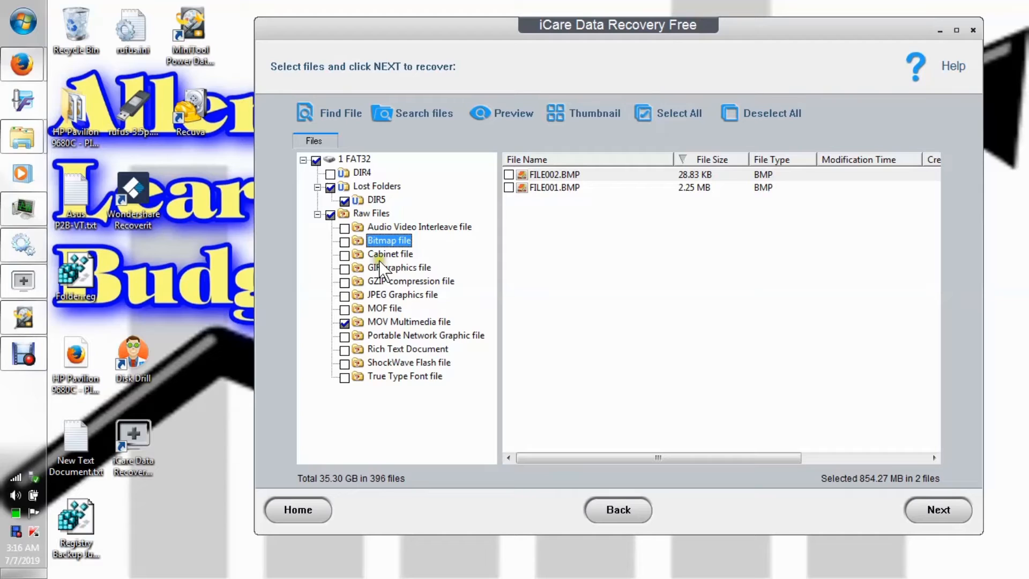
right_click(552, 186)
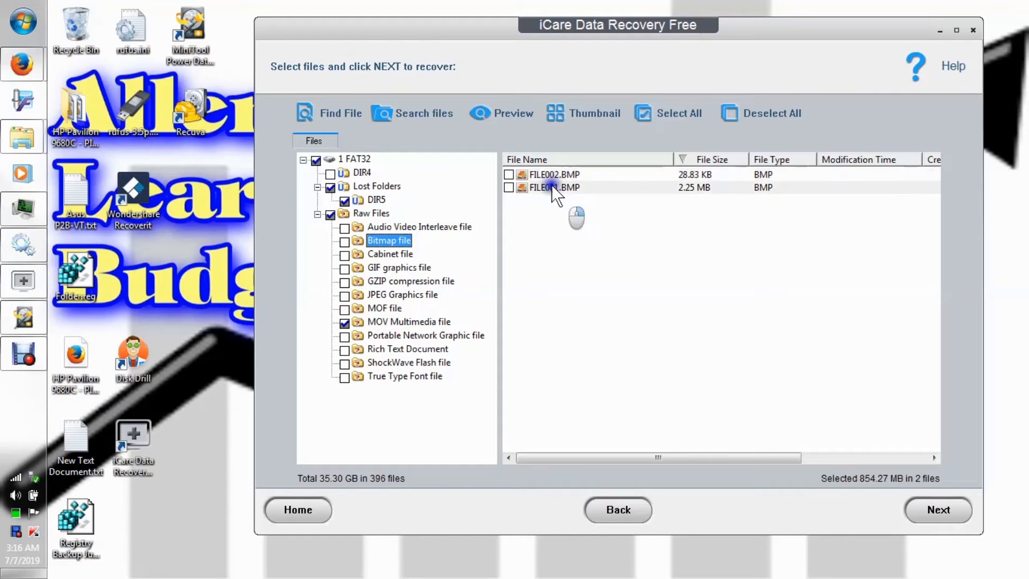
left_click(580, 195)
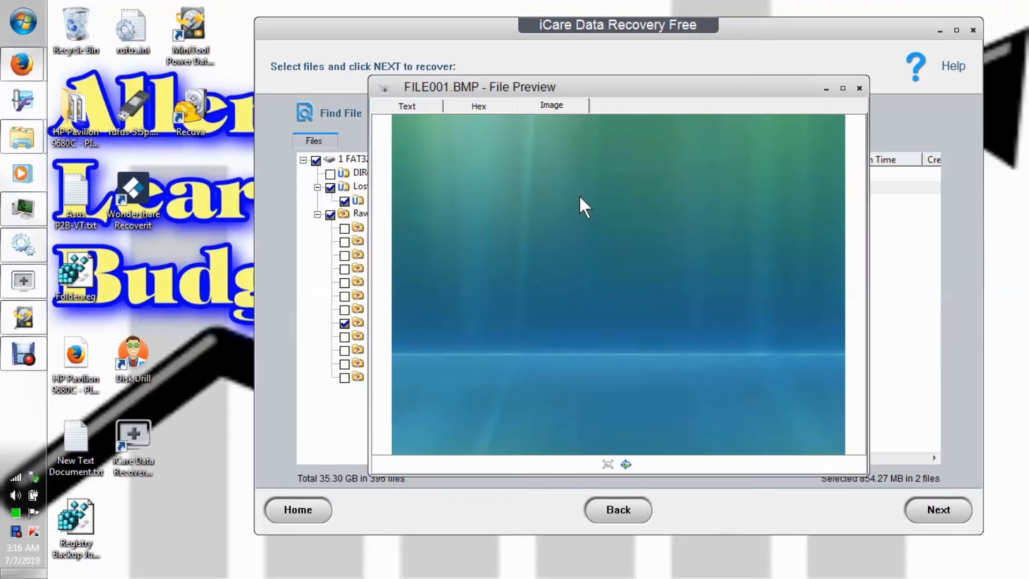
left_click(858, 86)
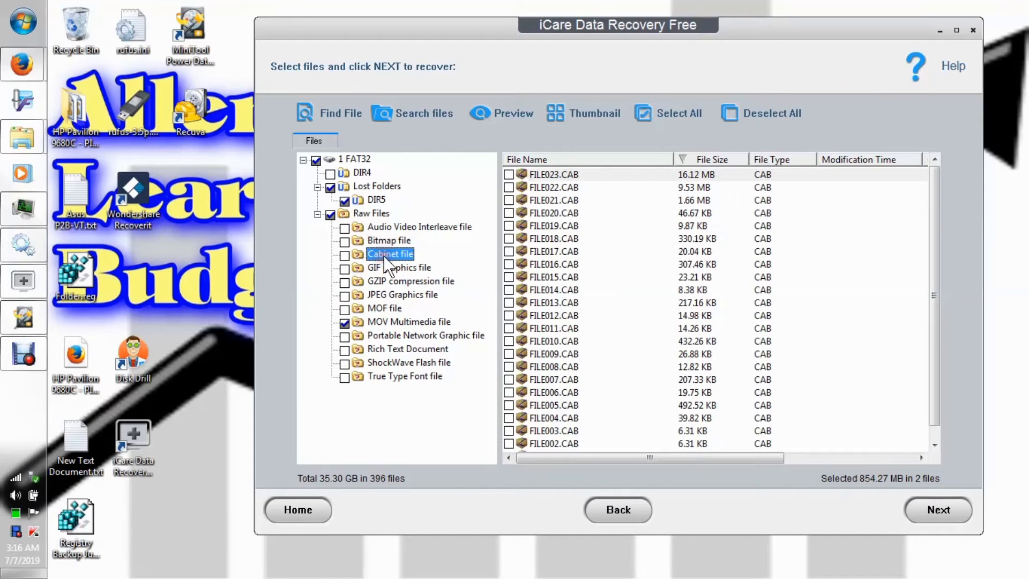
Look through the Cabinet and GIF graphics file categories, try to preview the image of FILE001.GIF, and close the preview.
left_click_drag(935, 230, 869, 223)
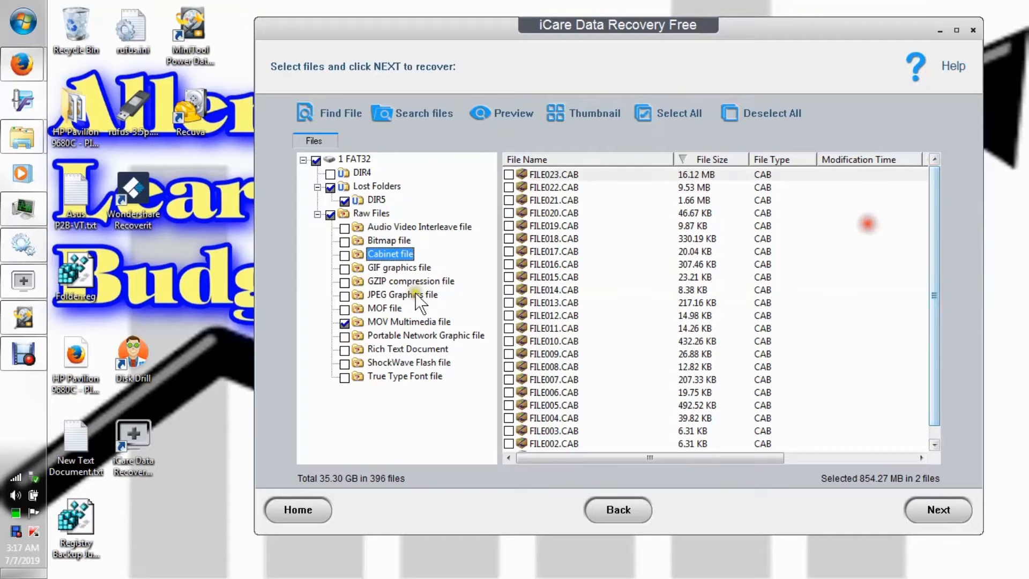
left_click(383, 268)
left_click(391, 281)
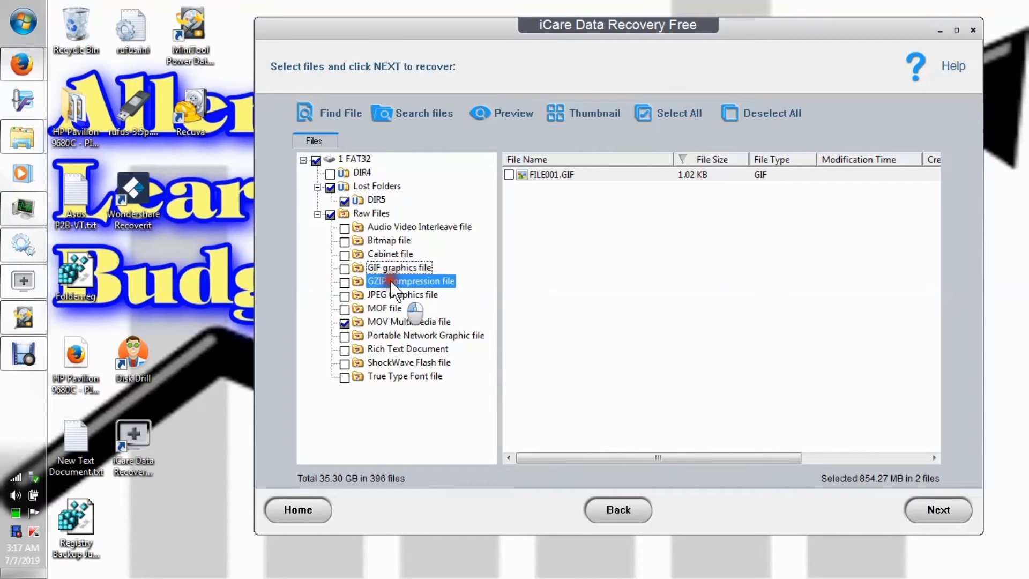
left_click(374, 273)
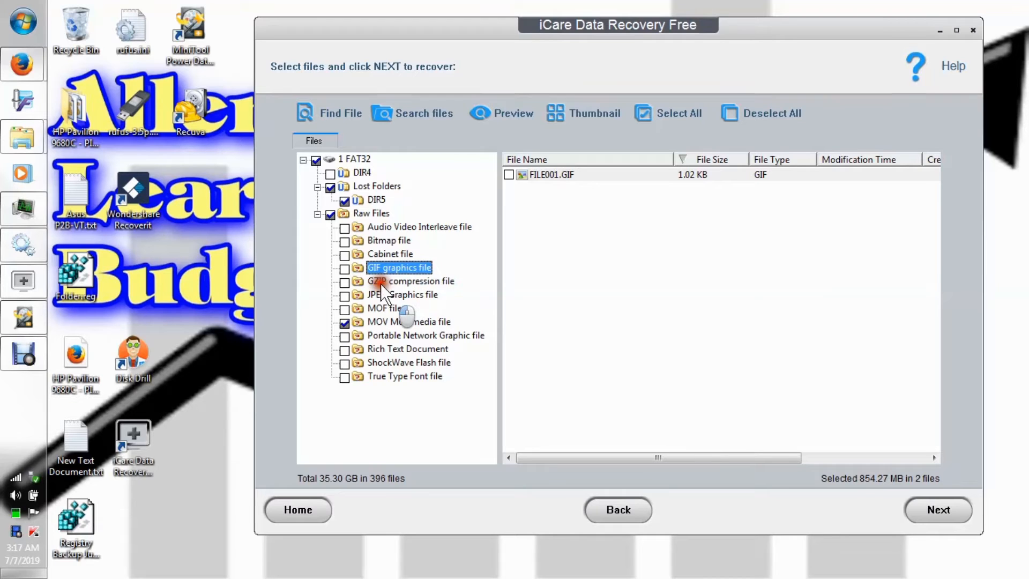
right_click(558, 177)
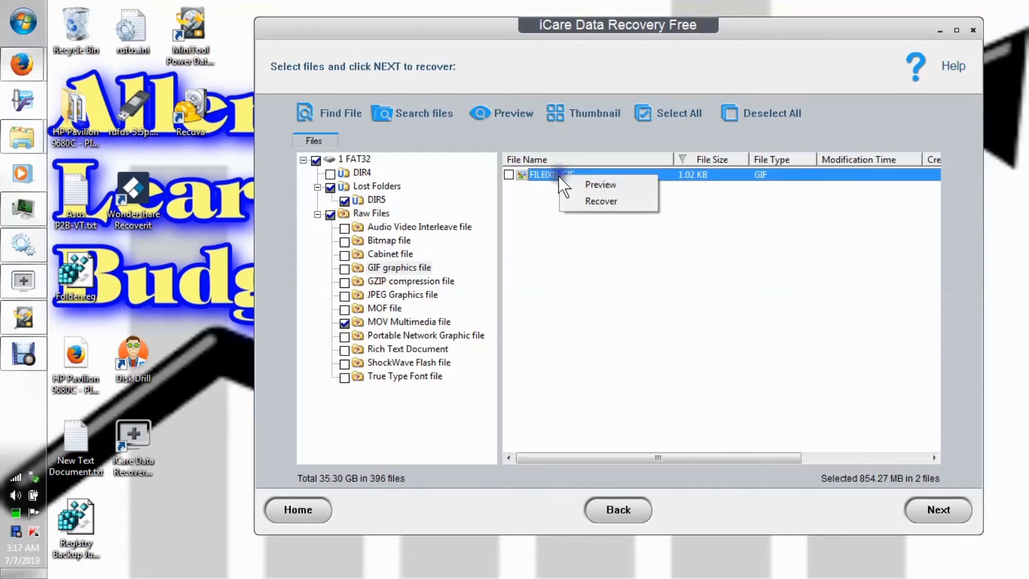
left_click(592, 186)
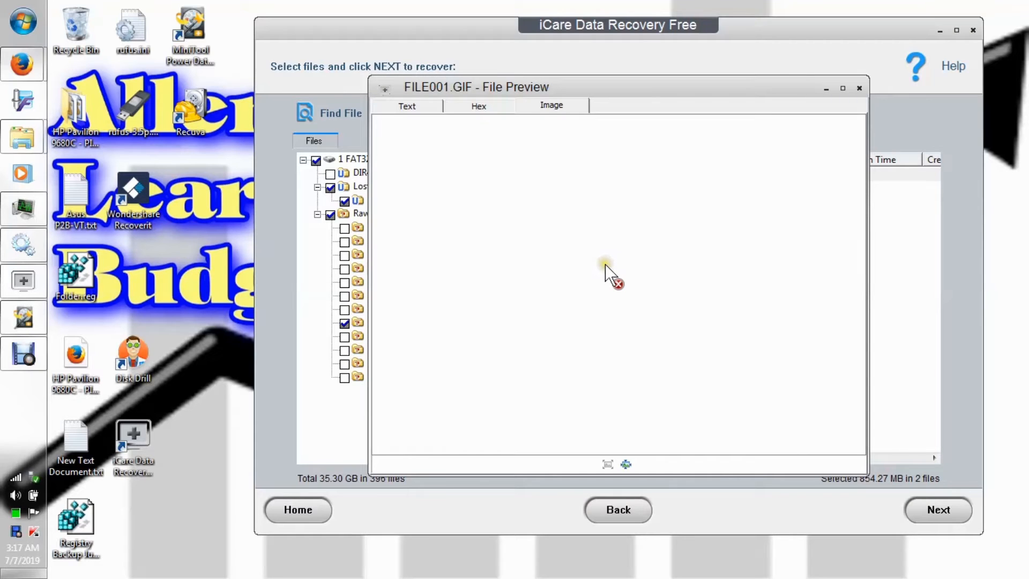
left_click(605, 264)
left_click(627, 464)
left_click(607, 464)
left_click(860, 88)
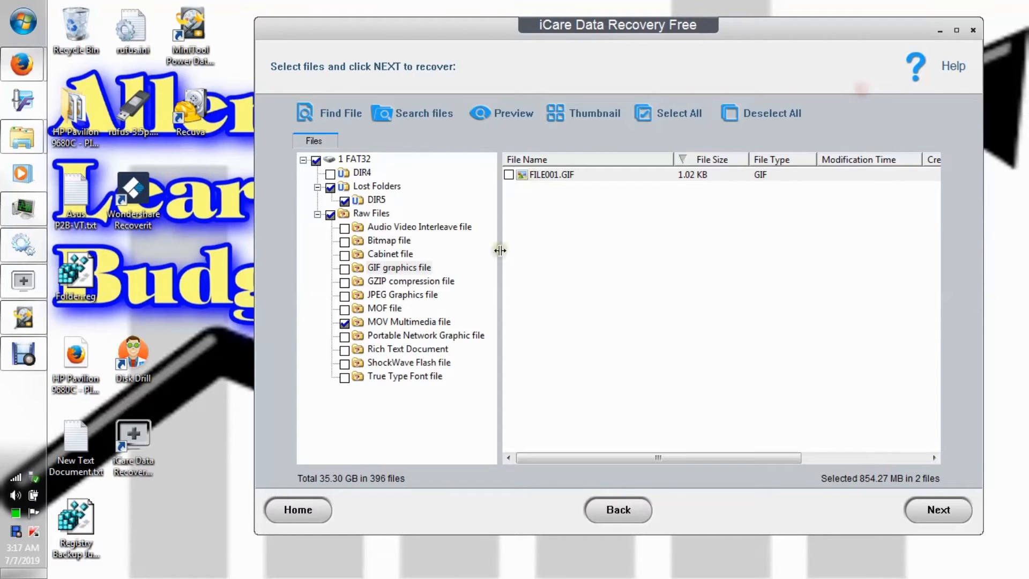
Look at the GZIP compression and JPEG Graphics file categories, preview FILE127.JPG, and close the preview.
left_click(411, 281)
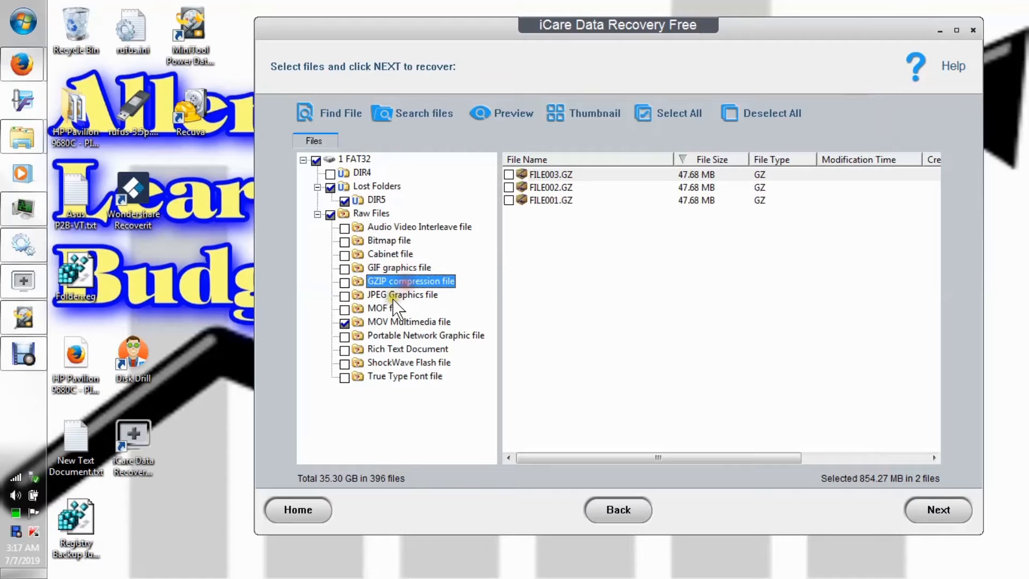
left_click(398, 295)
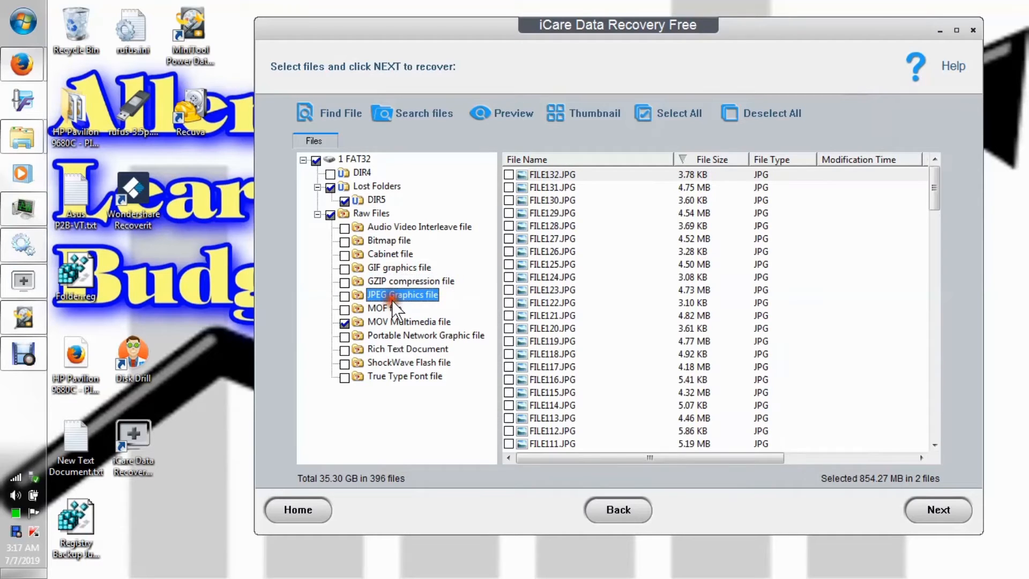
right_click(541, 239)
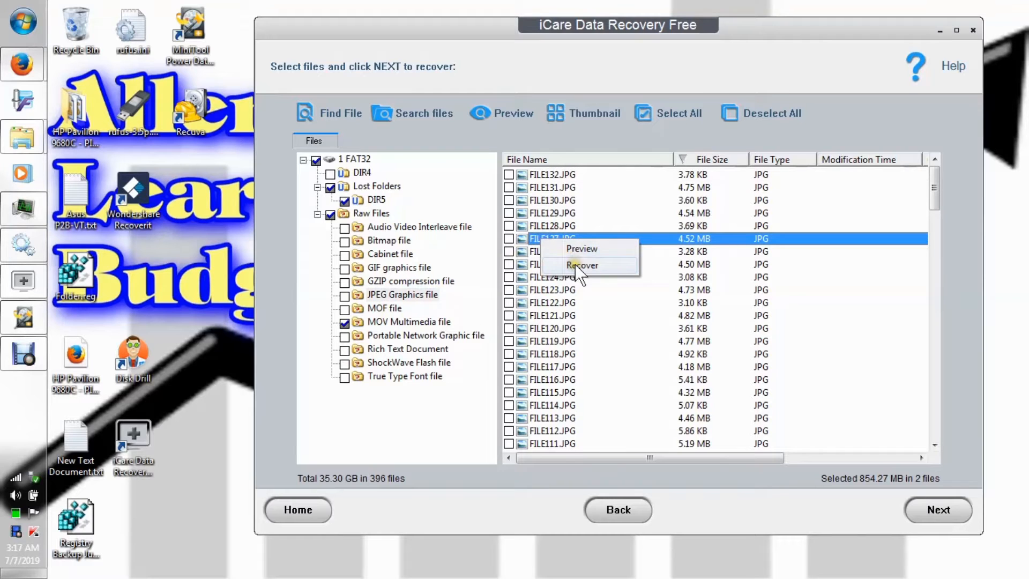
left_click(578, 250)
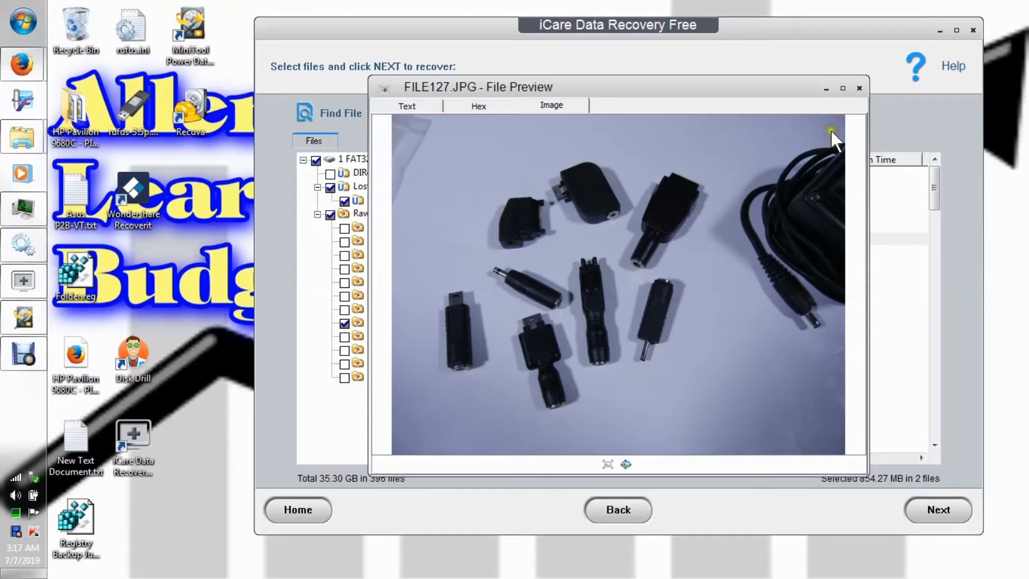
left_click(860, 87)
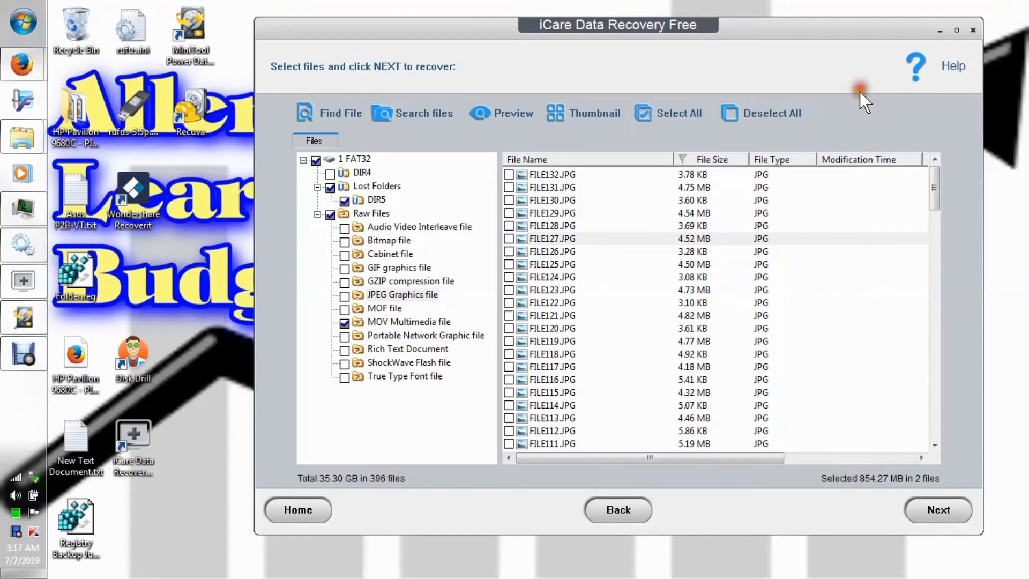
Mark all files in the JPEG Graphics category for recovery and unmark the whole MOV Multimedia category.
left_click(932, 186)
left_click_drag(931, 186, 934, 159)
left_click(683, 109)
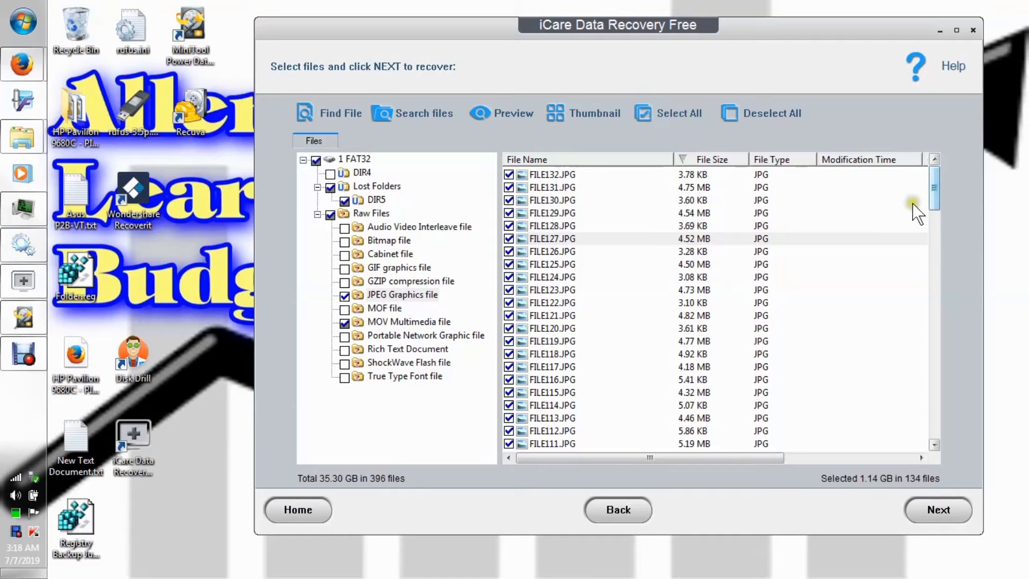
left_click(344, 322)
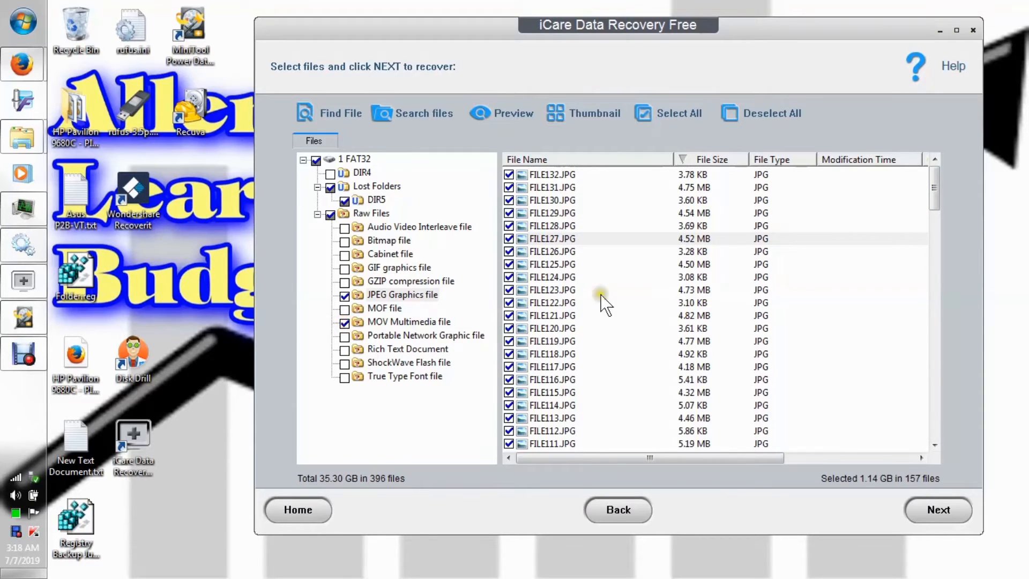
left_click(344, 323)
Sort the JPEG files by file name in ascending order and look through the list to its end and back.
left_click(932, 182)
left_click_drag(932, 182, 985, 159)
left_click(576, 161)
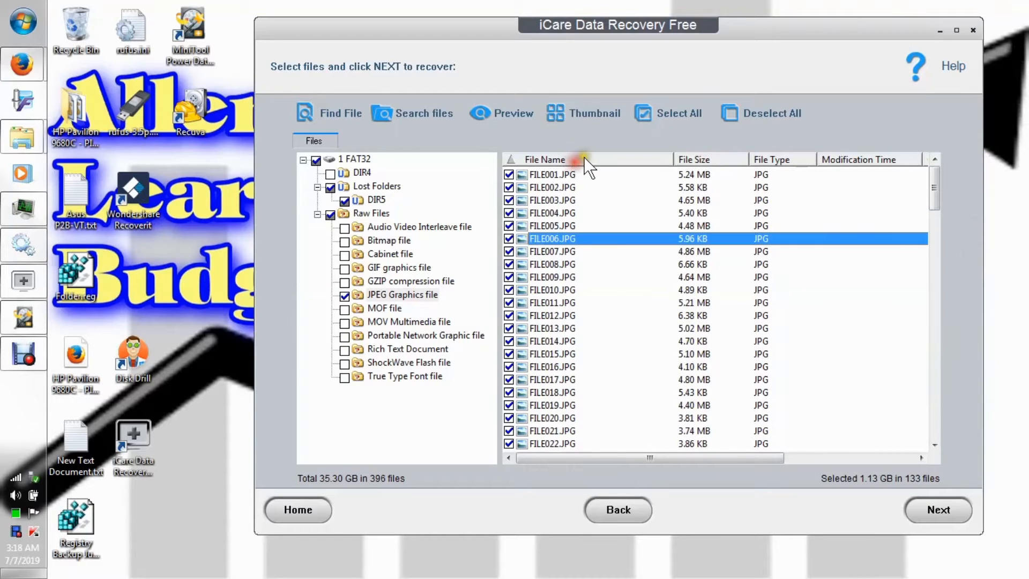
left_click_drag(929, 189, 940, 444)
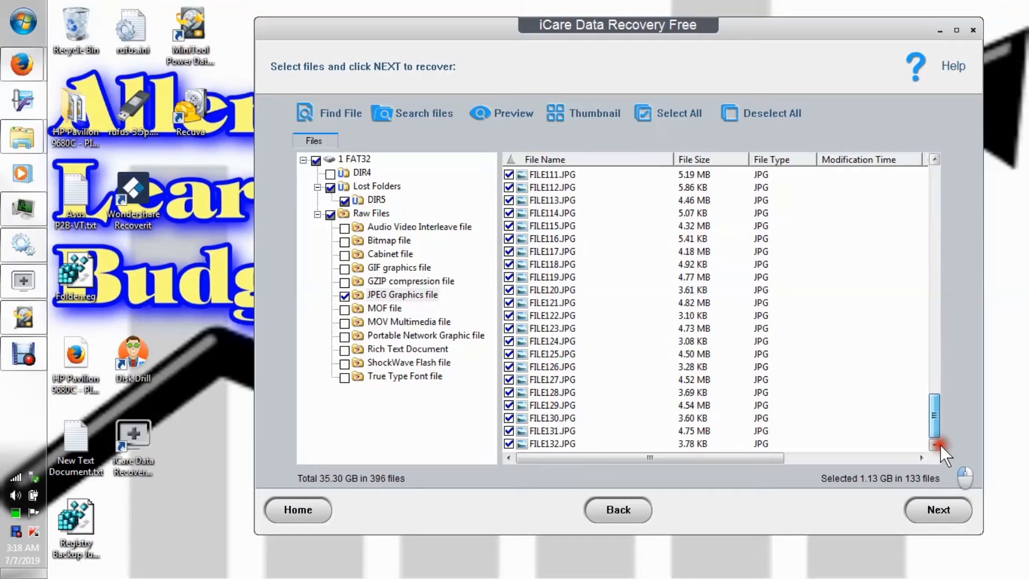
left_click_drag(940, 445, 959, 185)
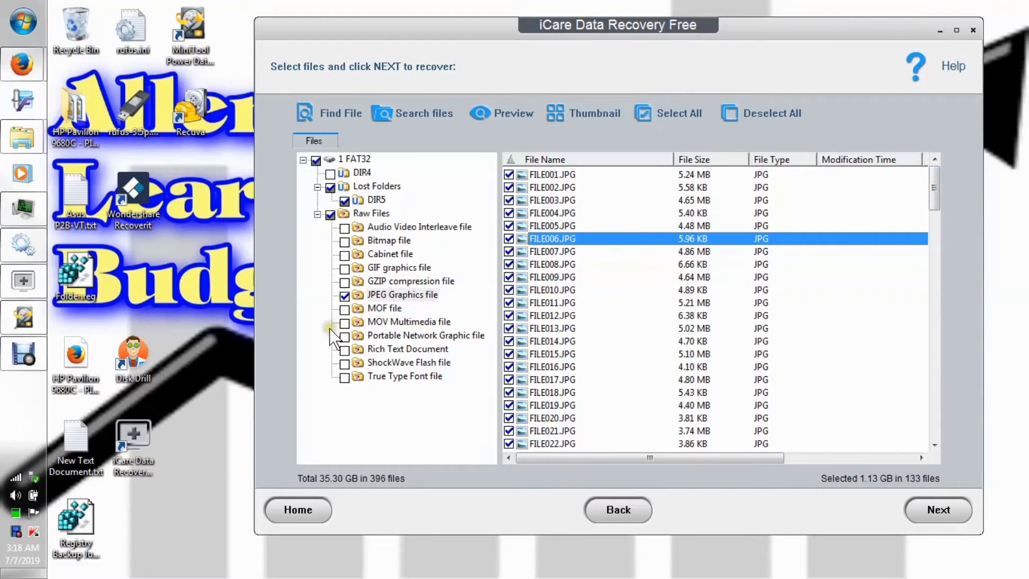
Preview FILE117.JPG from the lower part of the JPEG list and close the preview.
left_click(935, 186)
left_click_drag(935, 187, 960, 400)
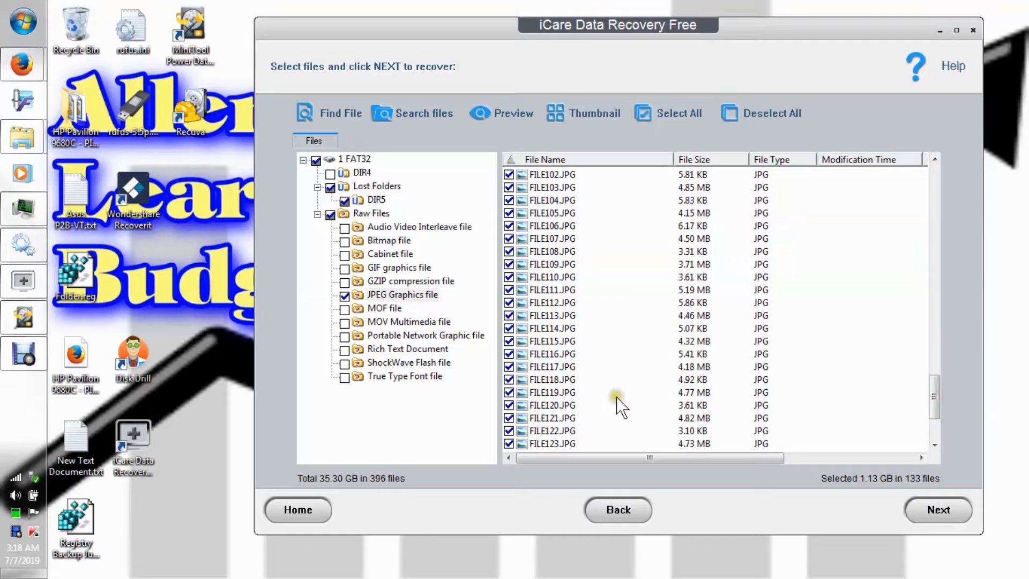
right_click(575, 368)
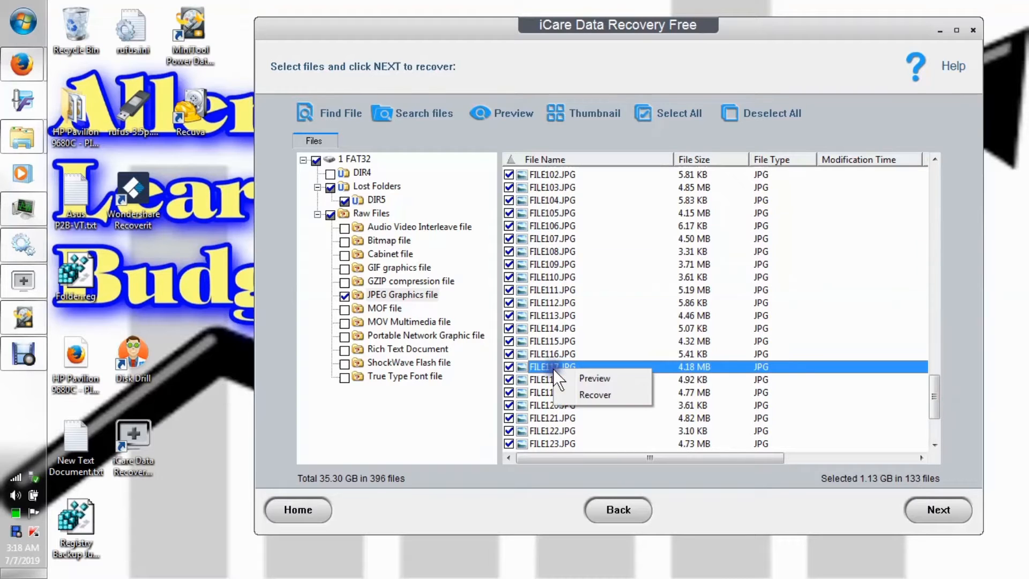
left_click(591, 376)
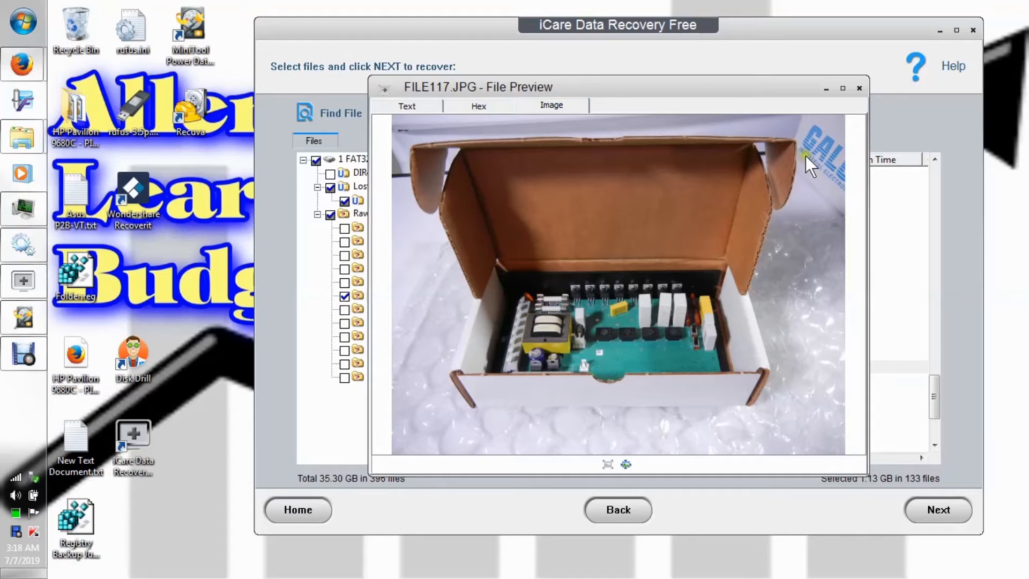
left_click(858, 89)
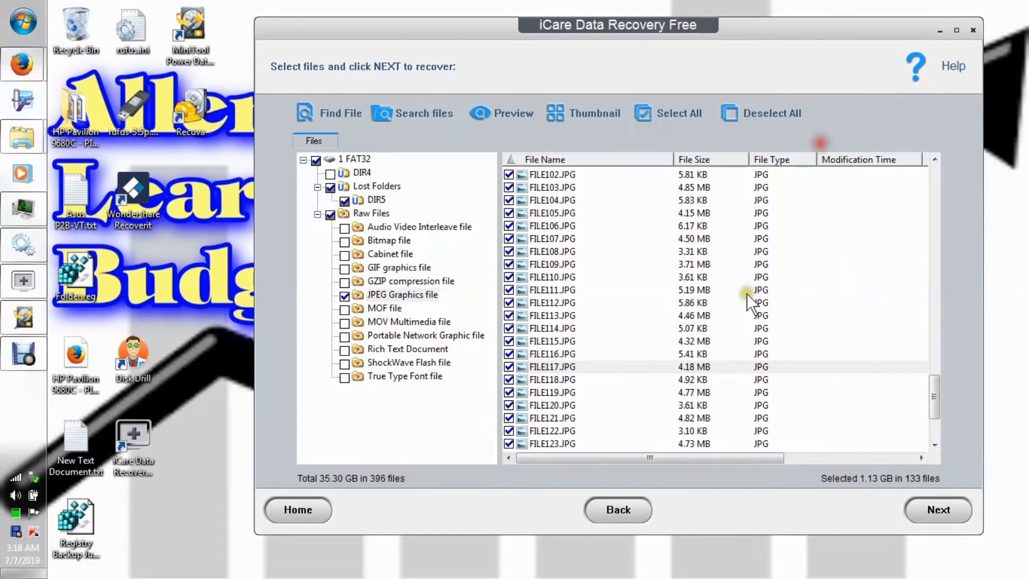
Unmark the JPEG Graphics category and look through the MOF and MOV Multimedia file lists.
left_click(343, 296)
left_click(375, 310)
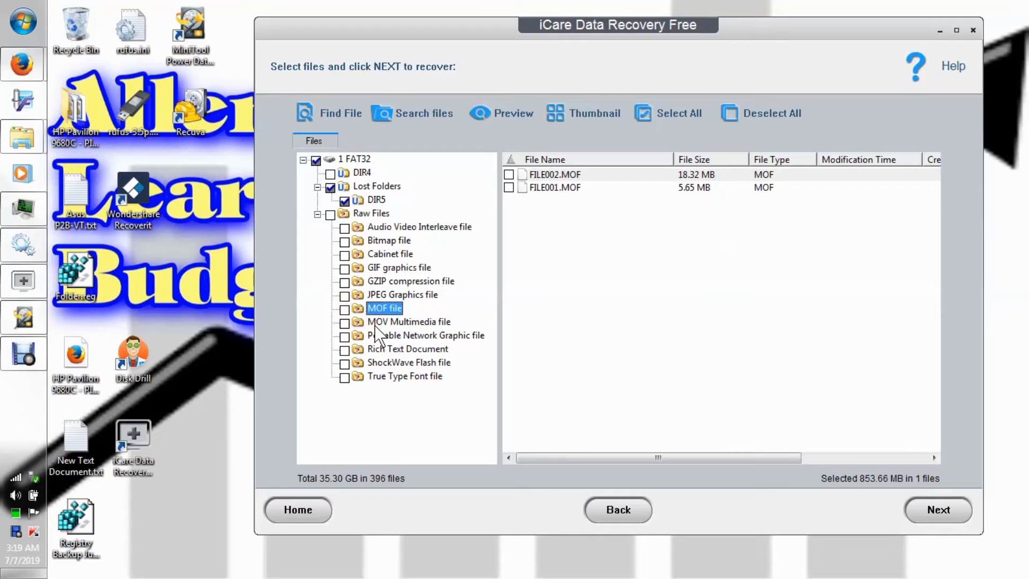
left_click(375, 324)
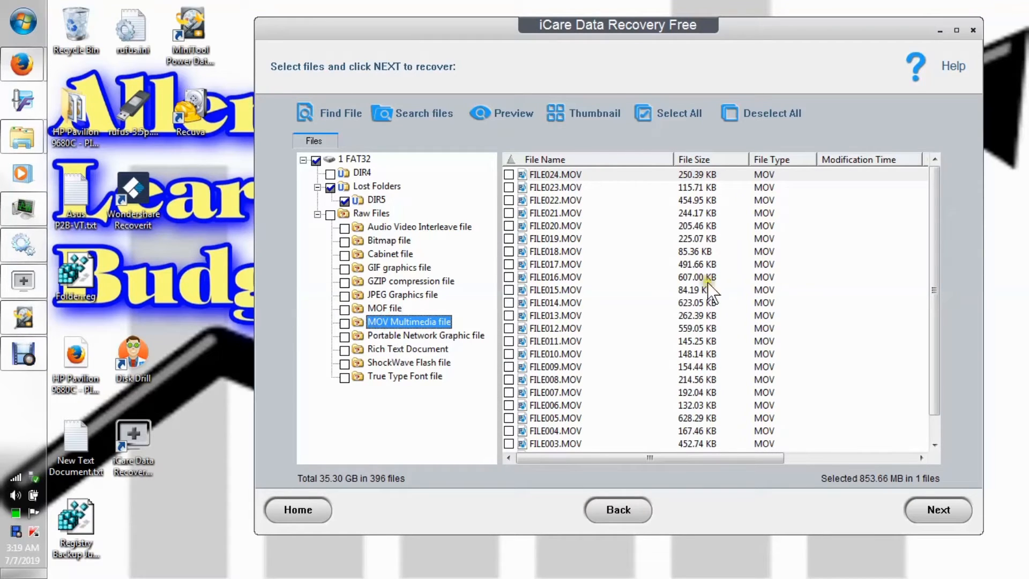
left_click_drag(936, 239, 858, 223)
Look through the Portable Network Graphic, Rich Text Document, ShockWave Flash and True Type Font file lists.
left_click(371, 335)
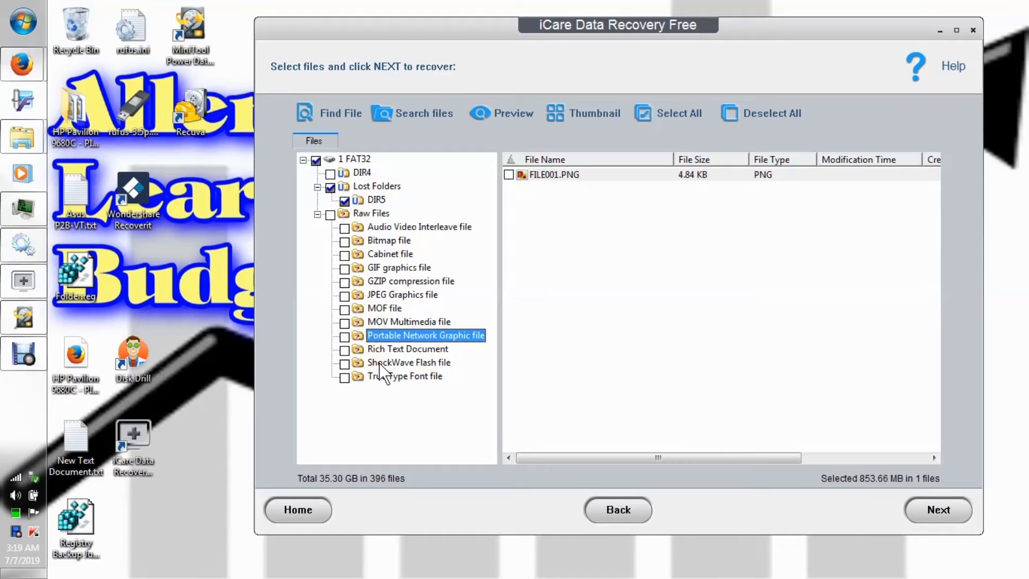
left_click(379, 349)
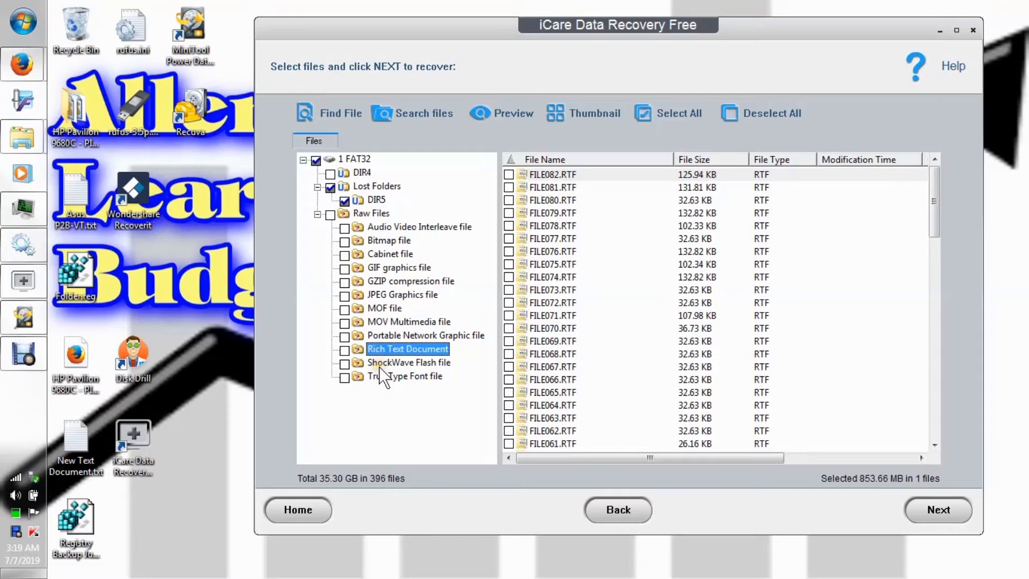
left_click(378, 365)
left_click(380, 377)
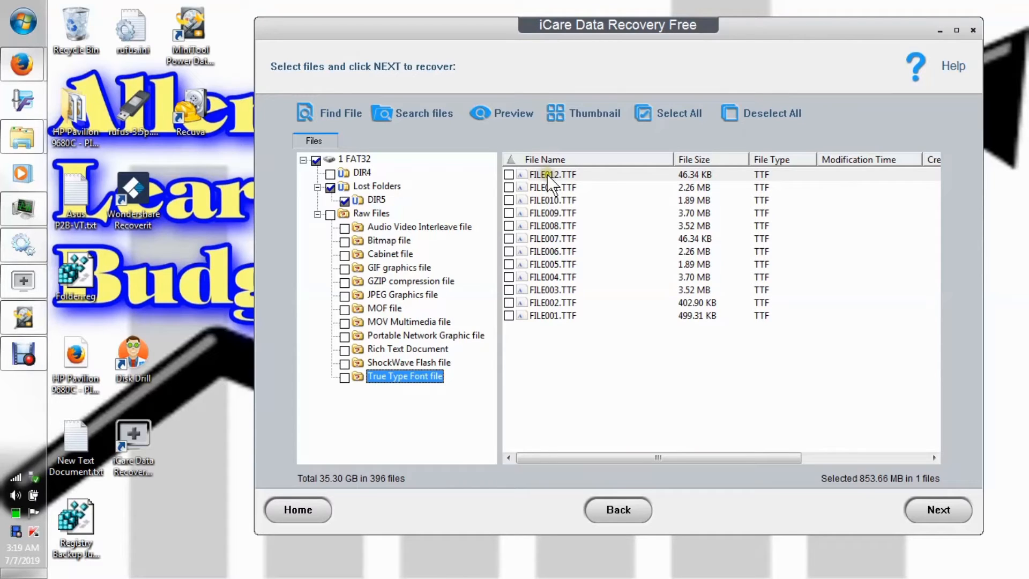
Preview FILE011.TTF from the True Type Font list and check its hex and image views.
right_click(552, 188)
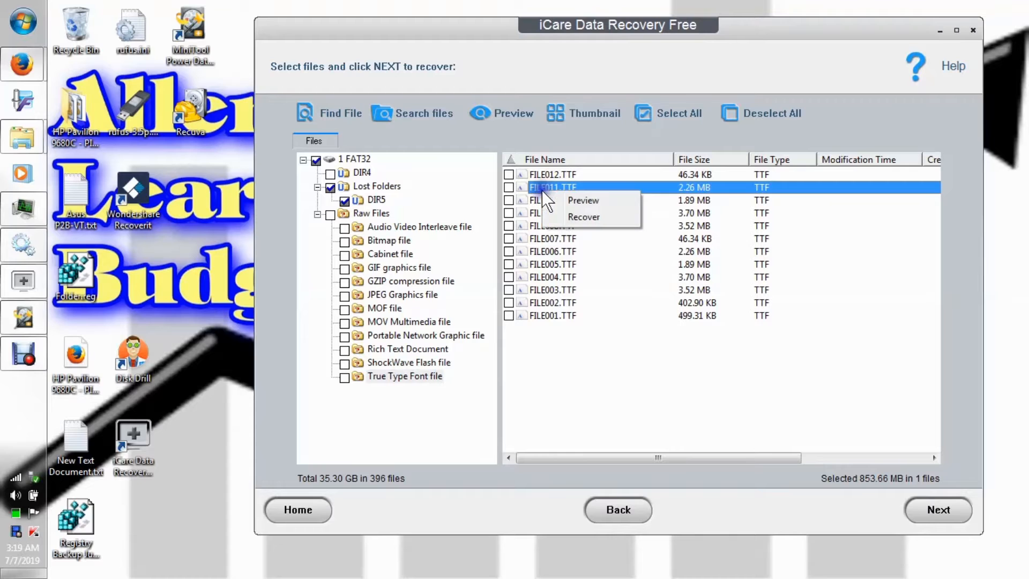
left_click(572, 201)
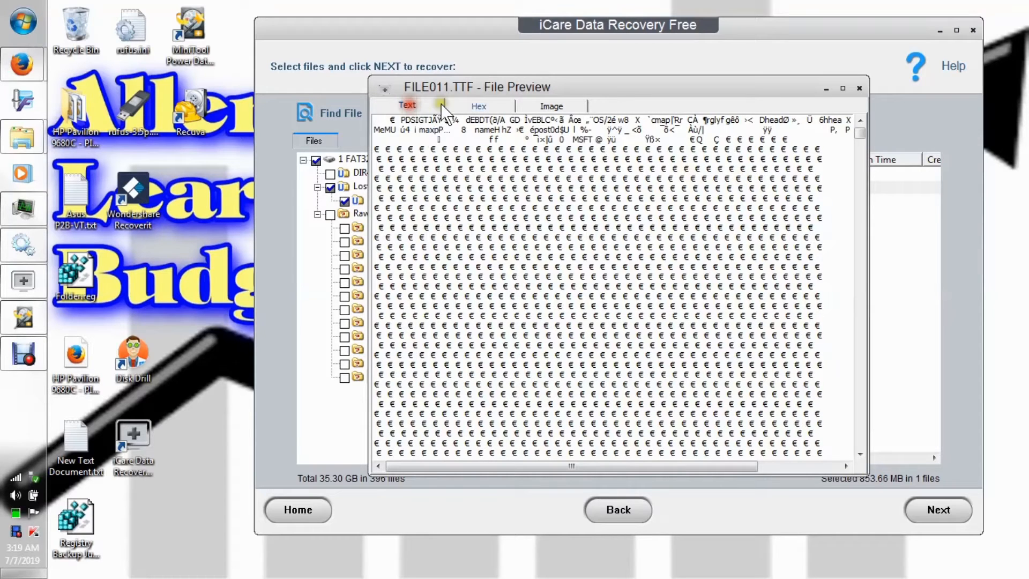
left_click(476, 101)
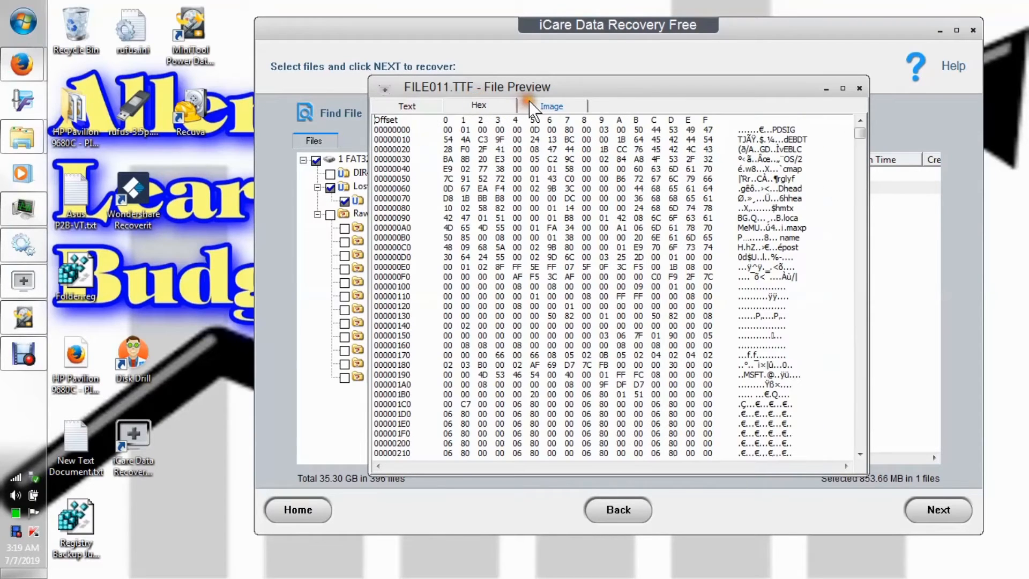
left_click(550, 105)
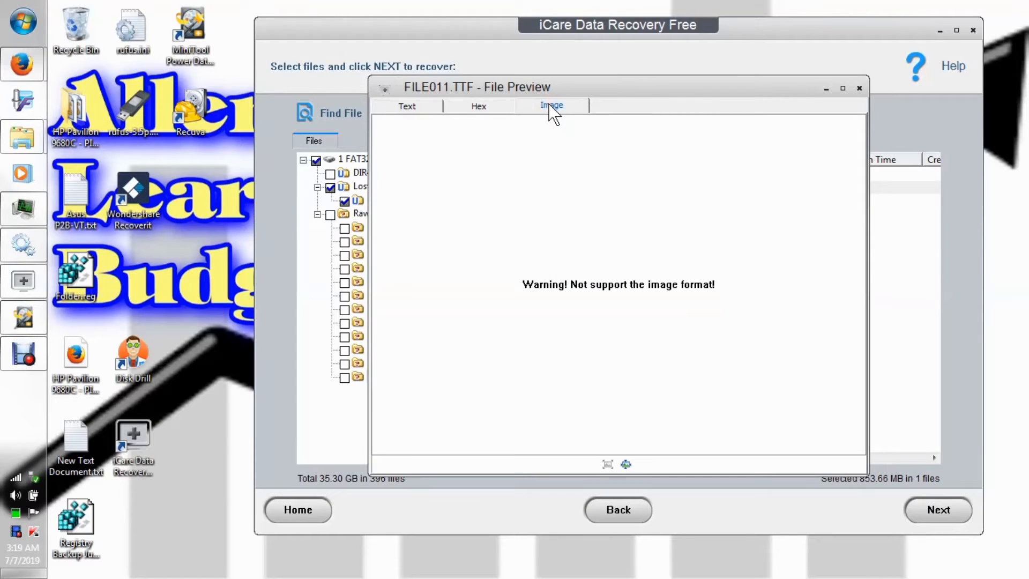
Read through the text view of FILE011.TTF to its end and back to the start, and close the preview.
left_click(407, 105)
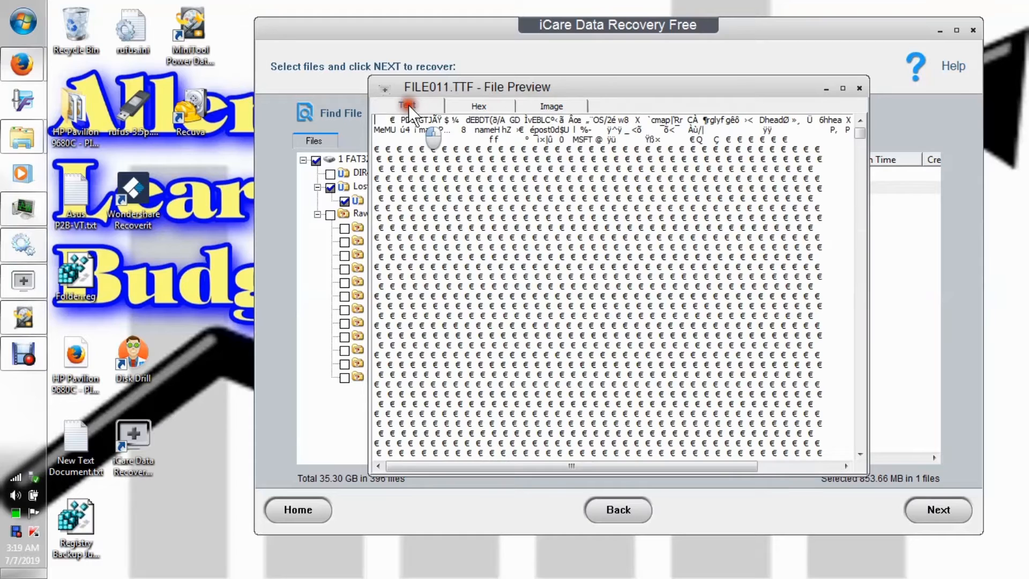
left_click_drag(860, 133, 877, 443)
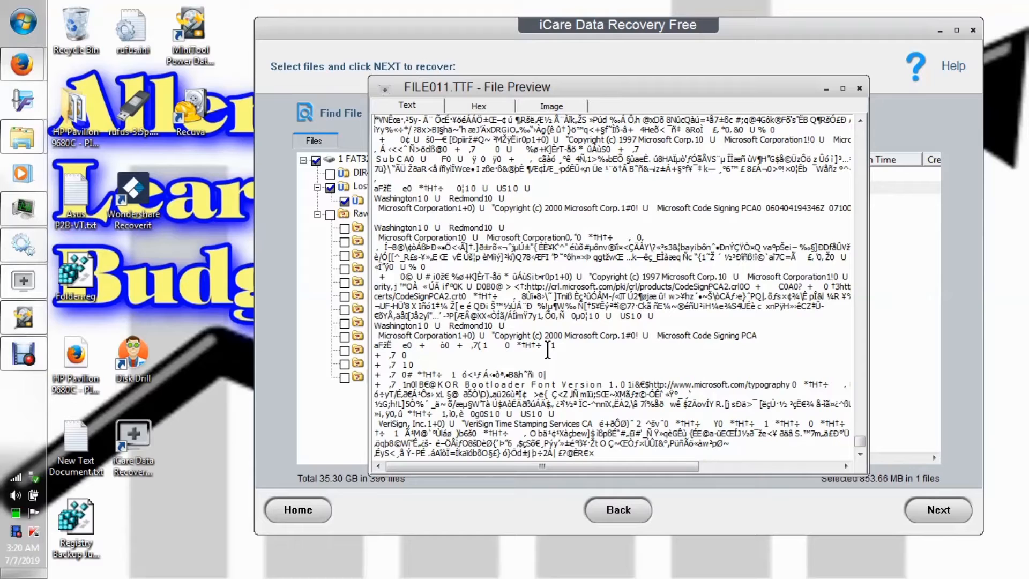
scroll(547, 350, "down", 3)
scroll(554, 356, "up", 1)
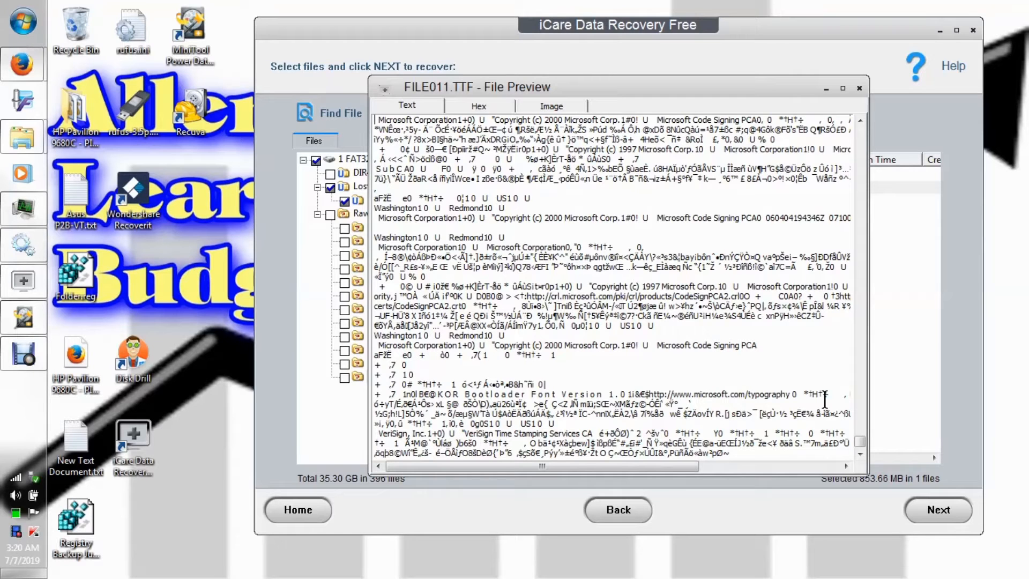
left_click(865, 441)
left_click_drag(866, 441, 868, 406)
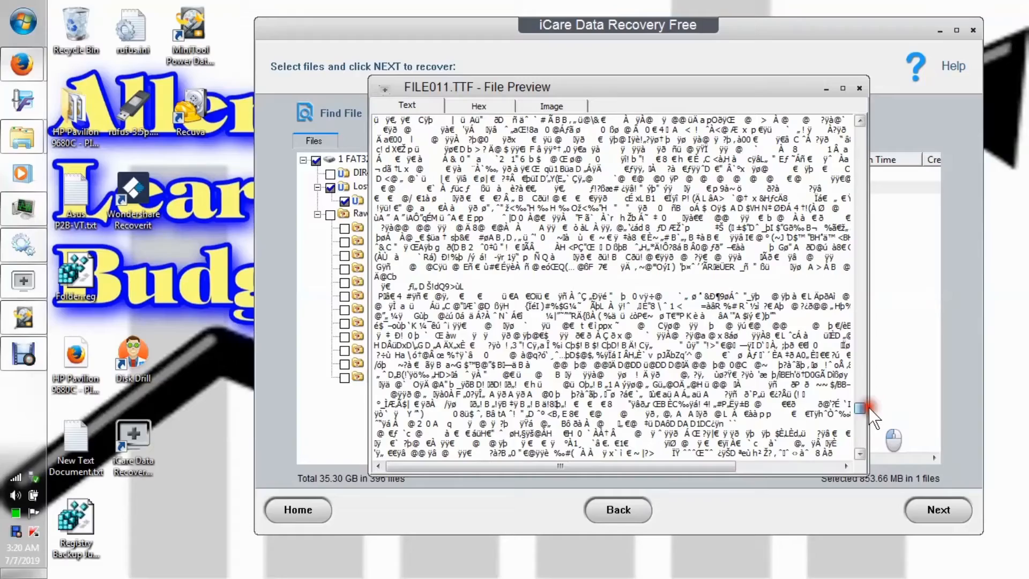
left_click_drag(868, 406, 853, 110)
left_click(858, 87)
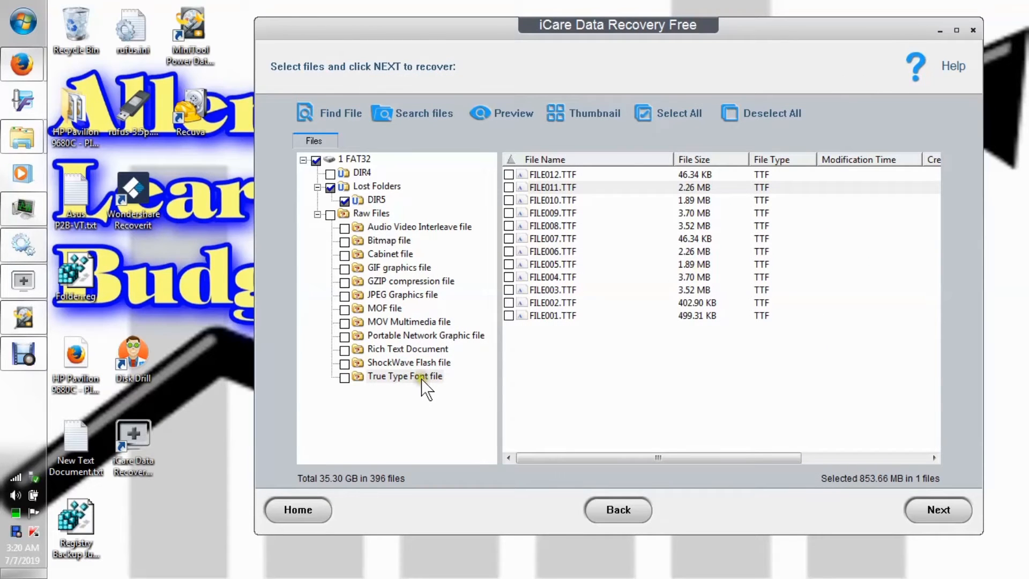
Collapse the Raw Files category and examine the first entries of the DIR5 lost folder, including Mid June Part 2 DSCN0726.MOV.
left_click(317, 214)
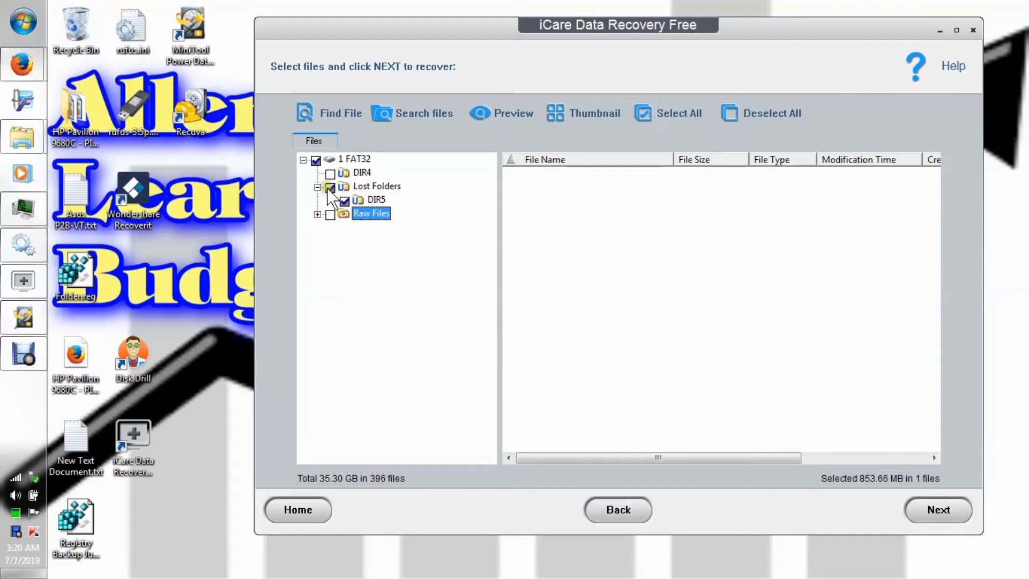
left_click(369, 187)
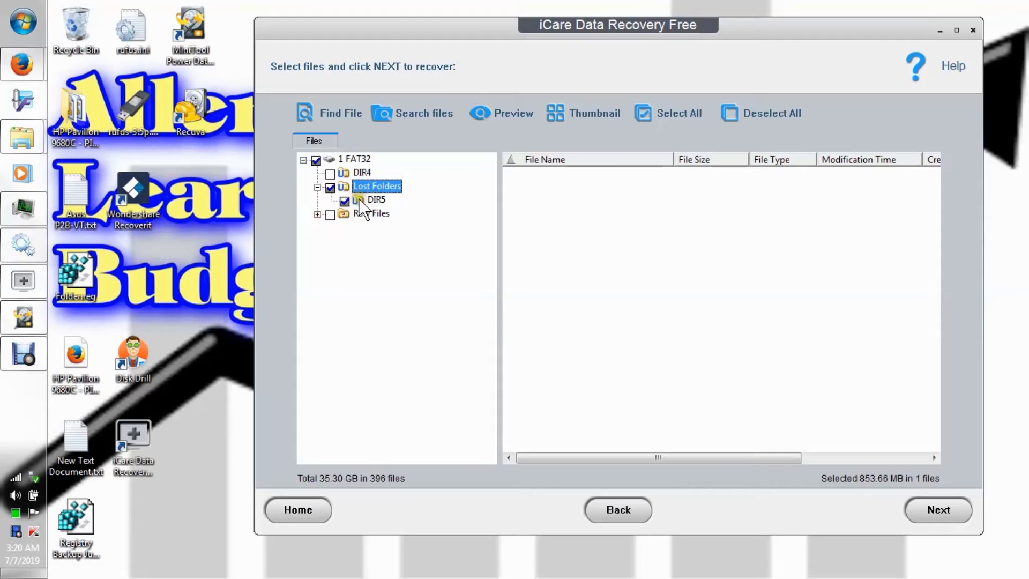
left_click(361, 201)
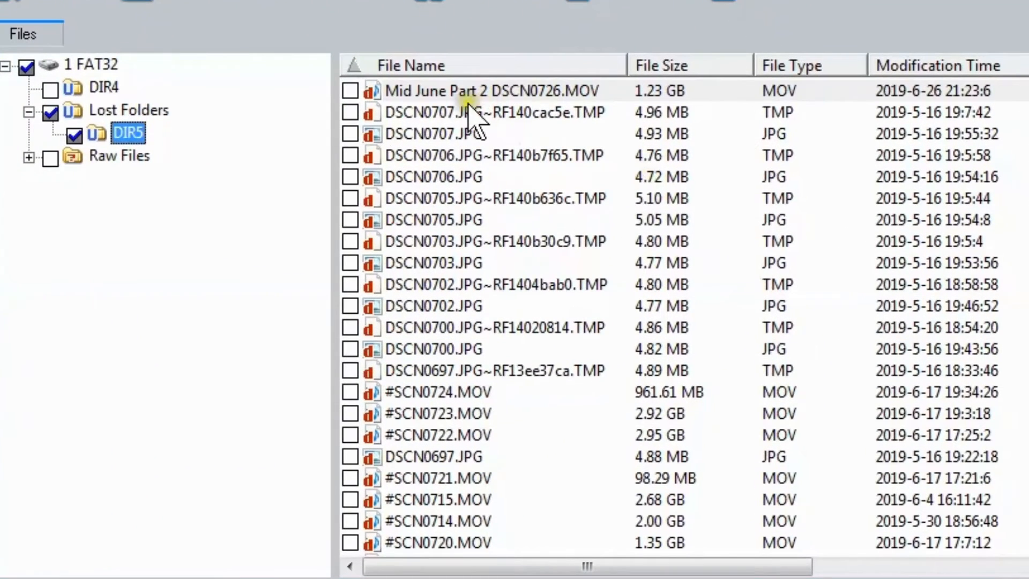
left_click(410, 90)
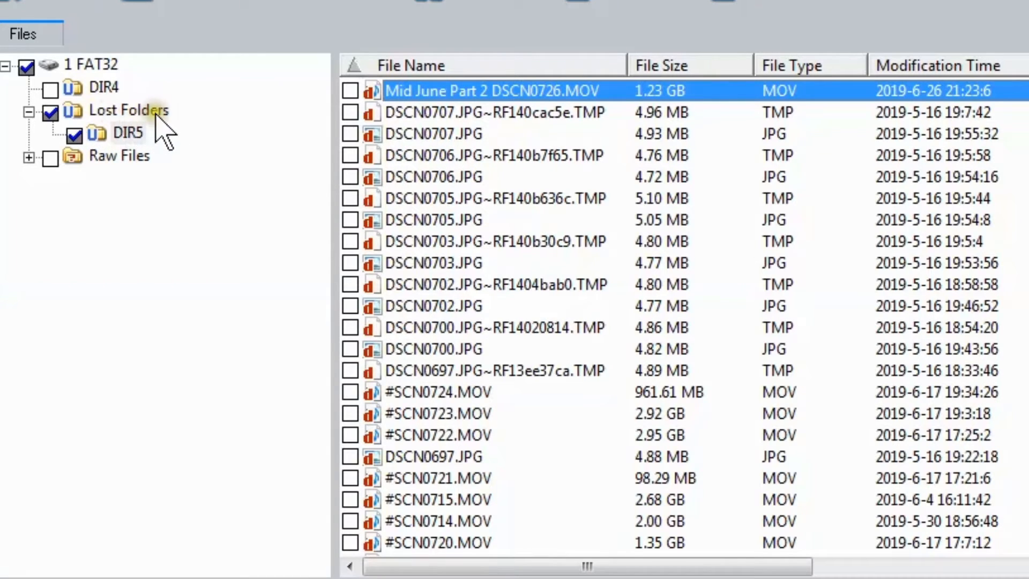
left_click(426, 95)
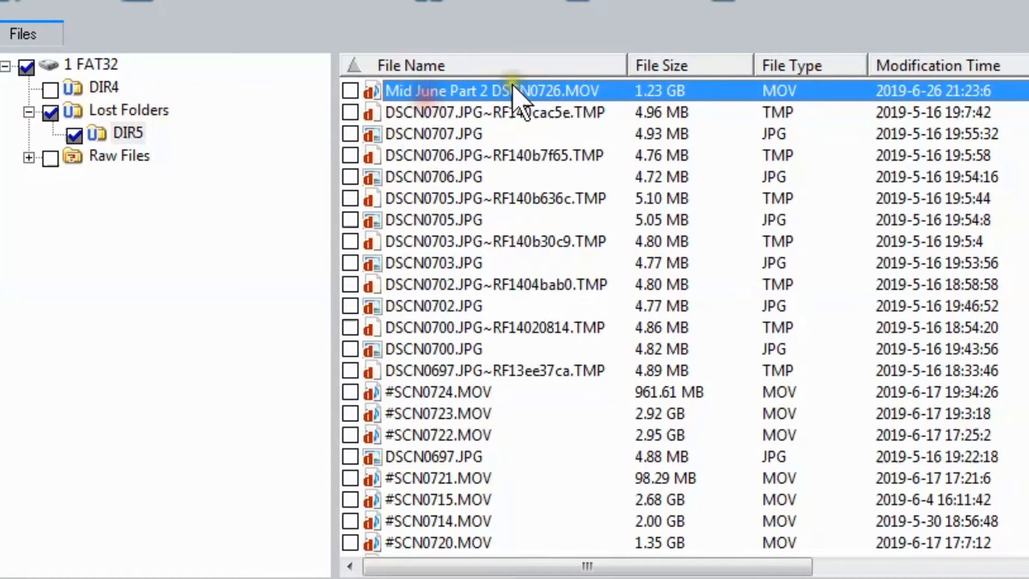
left_click(403, 110)
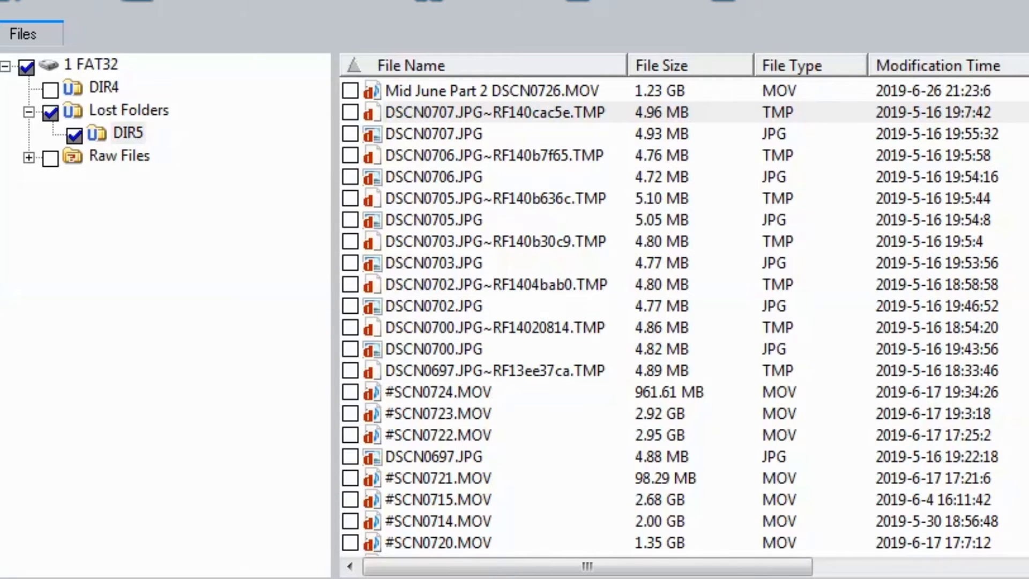
Switch to Windows Explorer and open the Budgeting & Frugal Living folder inside My Videos in the personal folder.
left_click(23, 22)
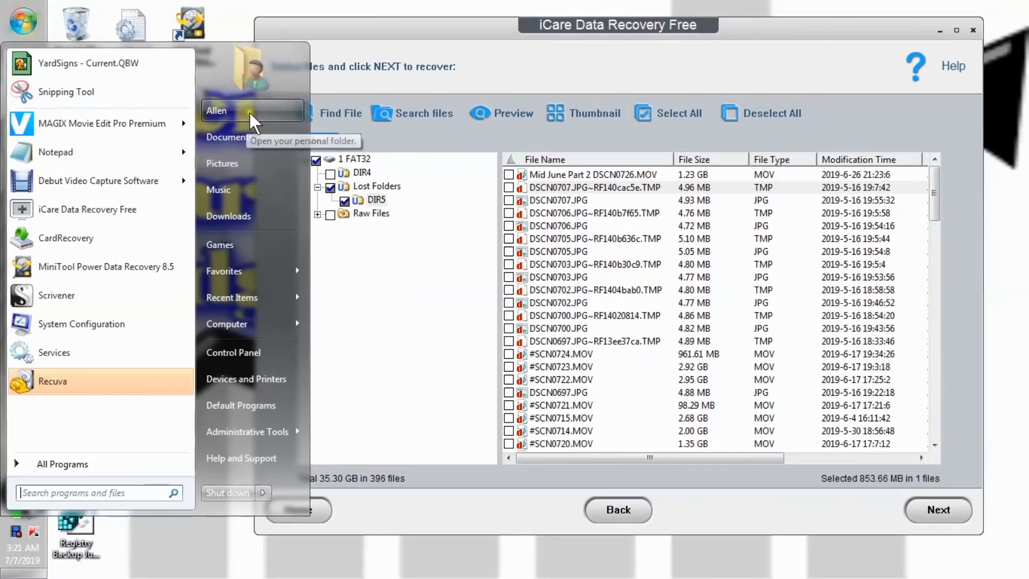
left_click(259, 110)
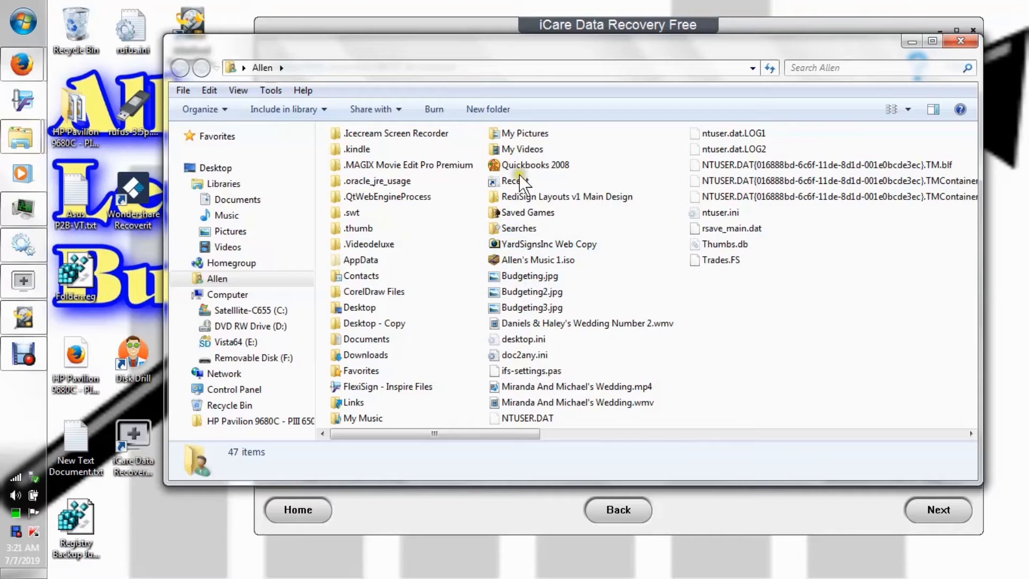
left_click(516, 149)
double_click(516, 150)
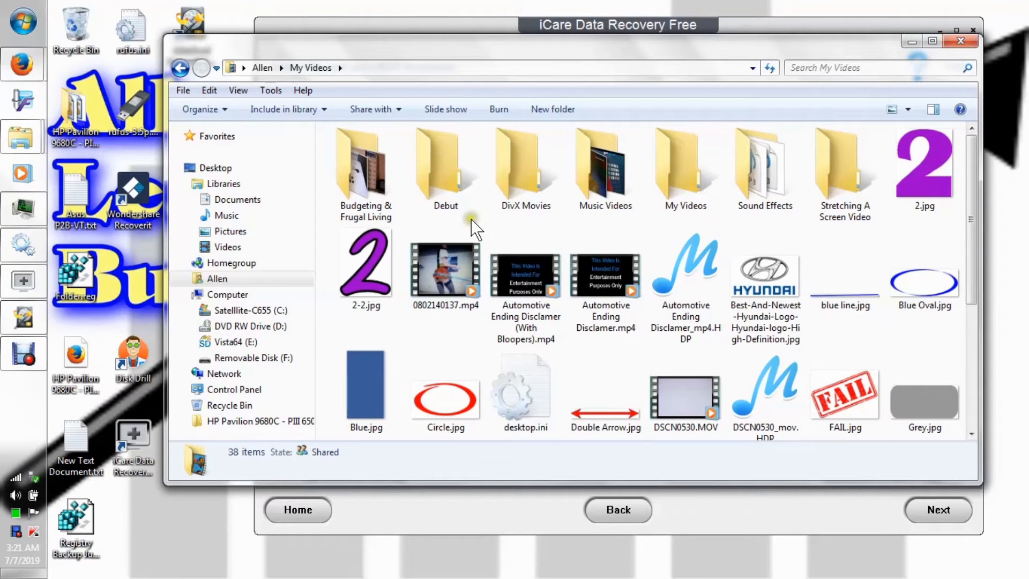
double_click(375, 178)
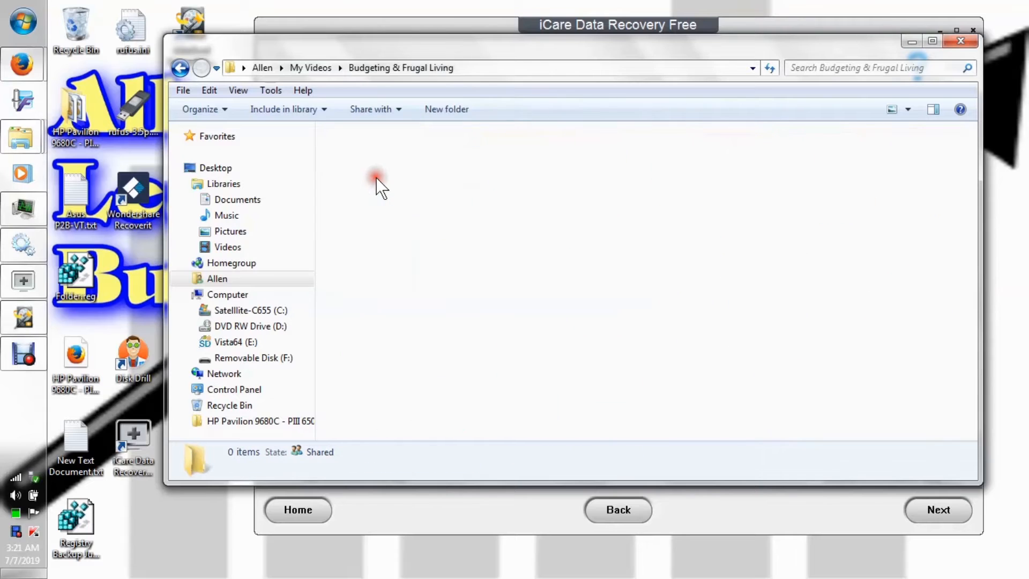
Look through the Budgeting & Frugal Living videos to the end of the folder and minimize the Explorer window.
left_click_drag(675, 48, 642, 26)
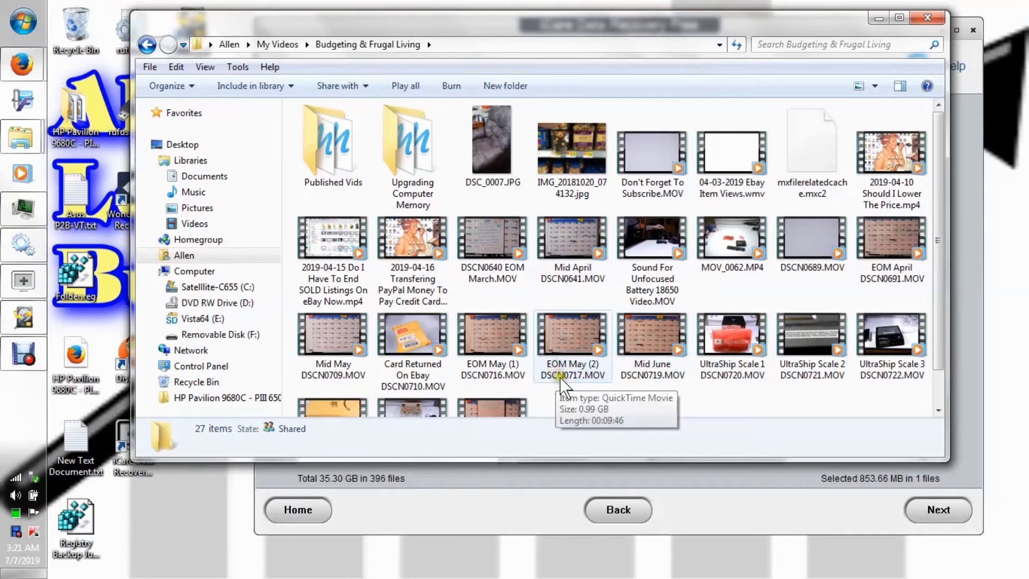
left_click(940, 217)
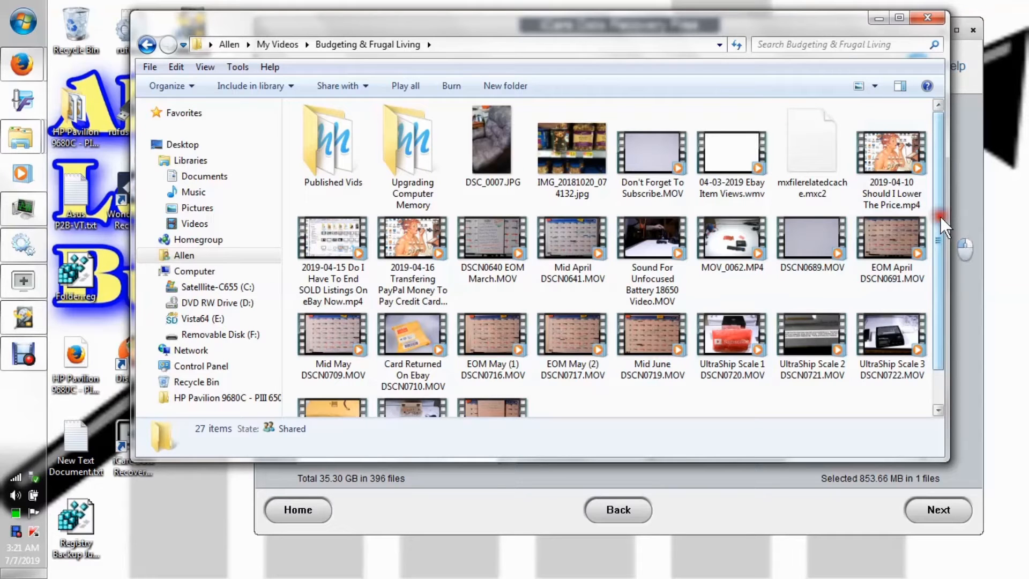
left_click_drag(940, 217, 947, 292)
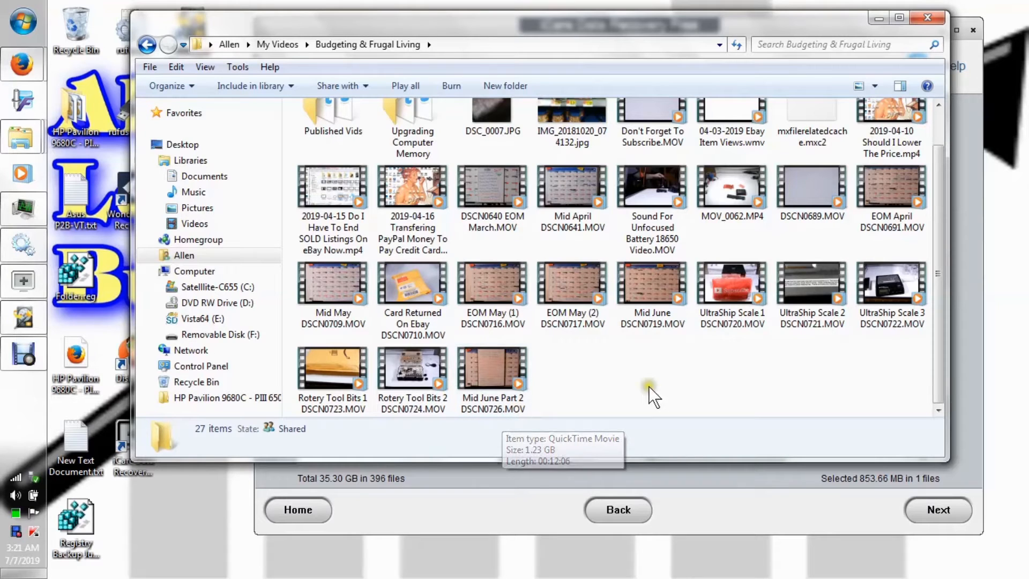
left_click(878, 20)
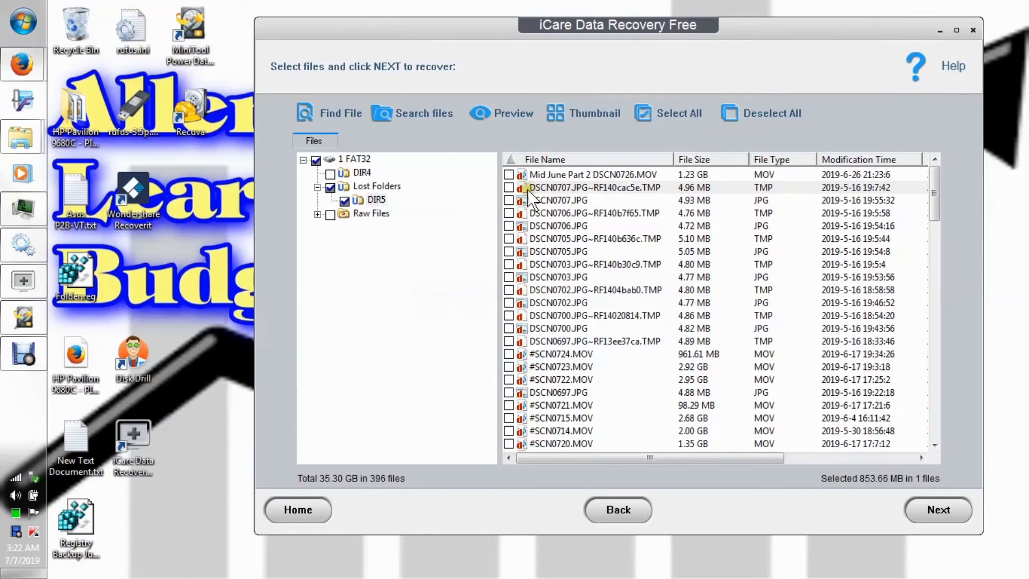
Recover Mid June Part 2 DSCN0726.MOV on its own from DIR5 to the Desktop, keeping its file name.
left_click(509, 176)
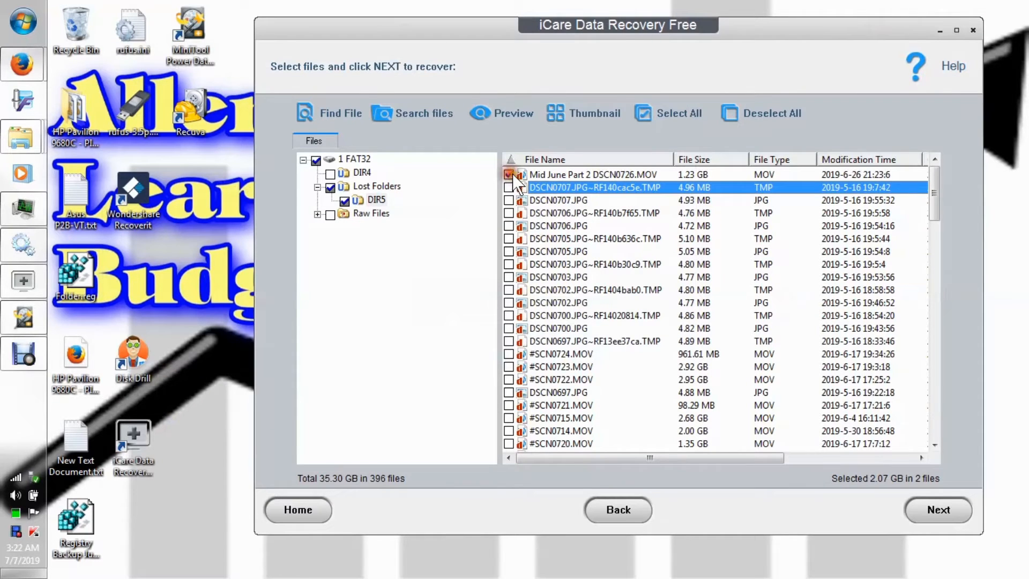
left_click(509, 175)
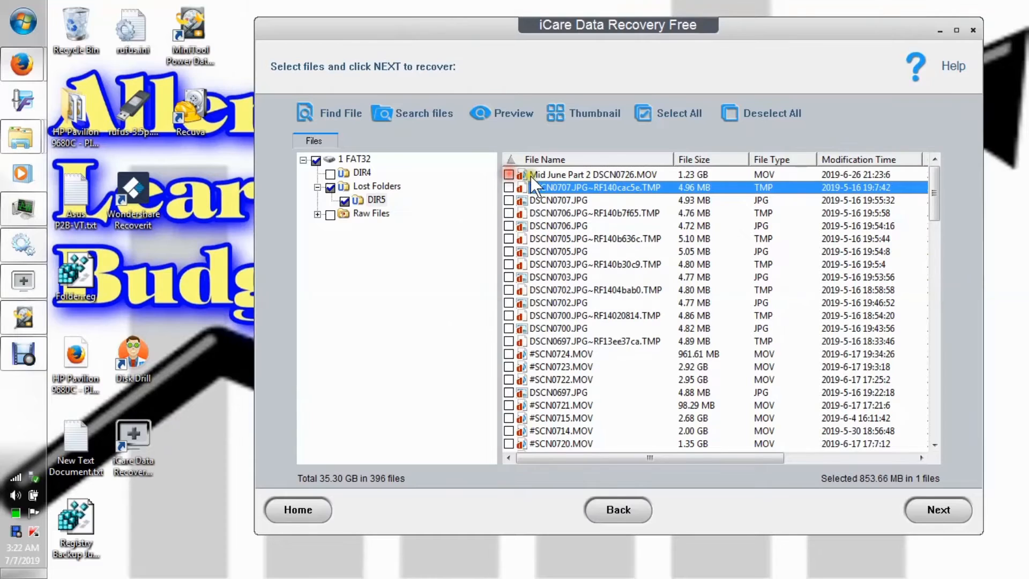
left_click(529, 176)
right_click(532, 174)
left_click(567, 198)
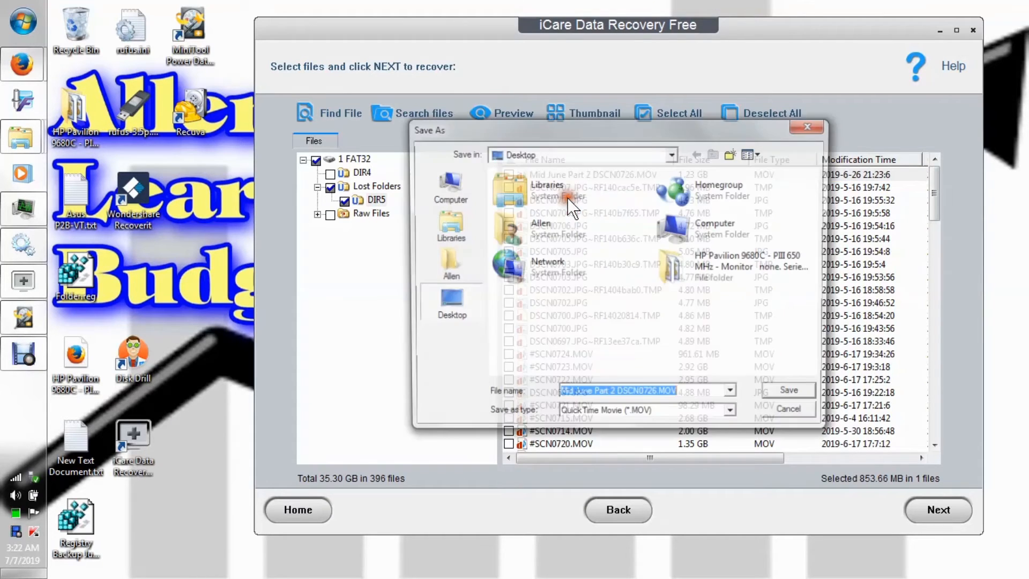
left_click(786, 396)
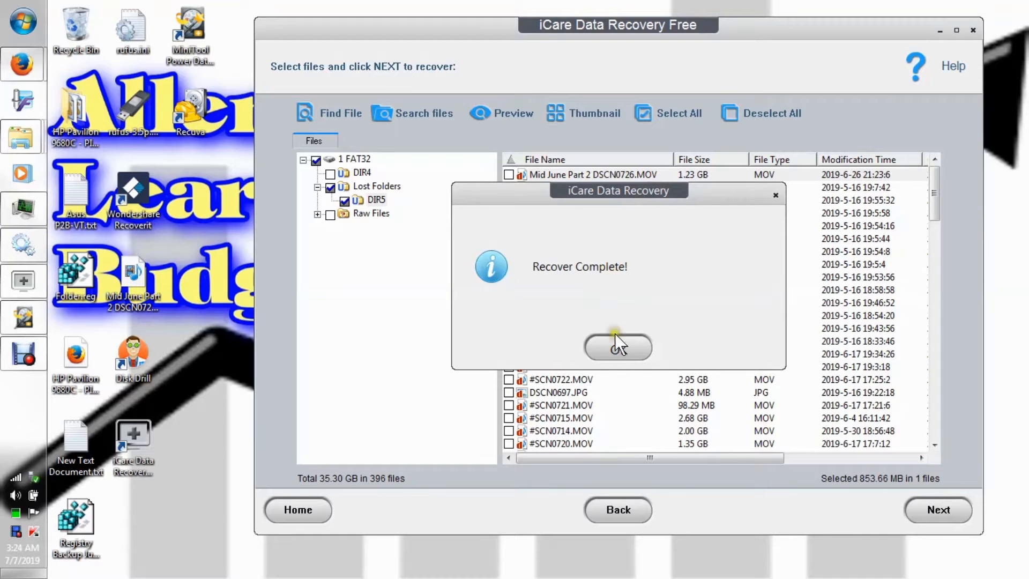
left_click(625, 349)
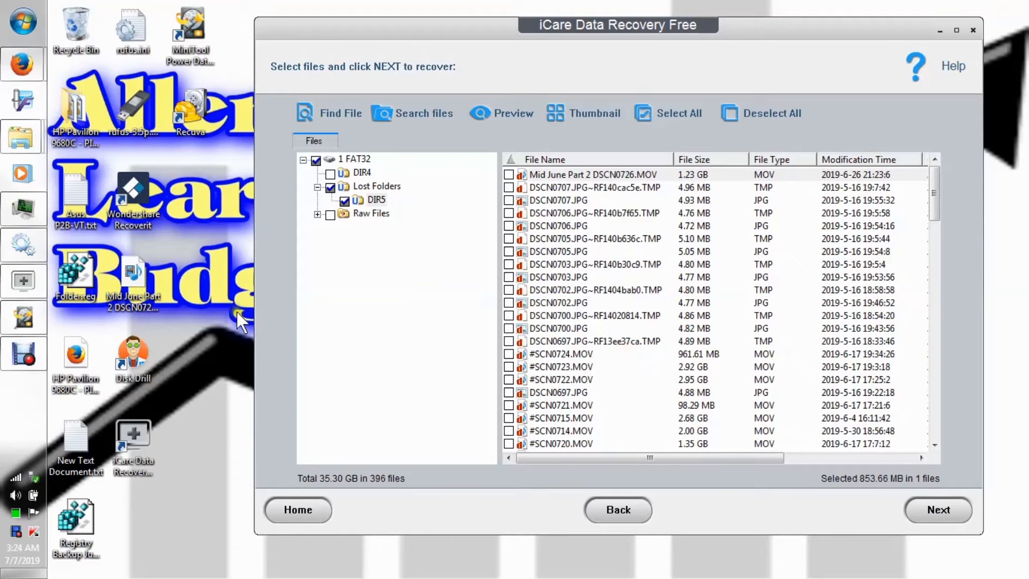
Try to play the recovered Mid June Part 2 video from the desktop and close Windows Media Player.
left_click(145, 276)
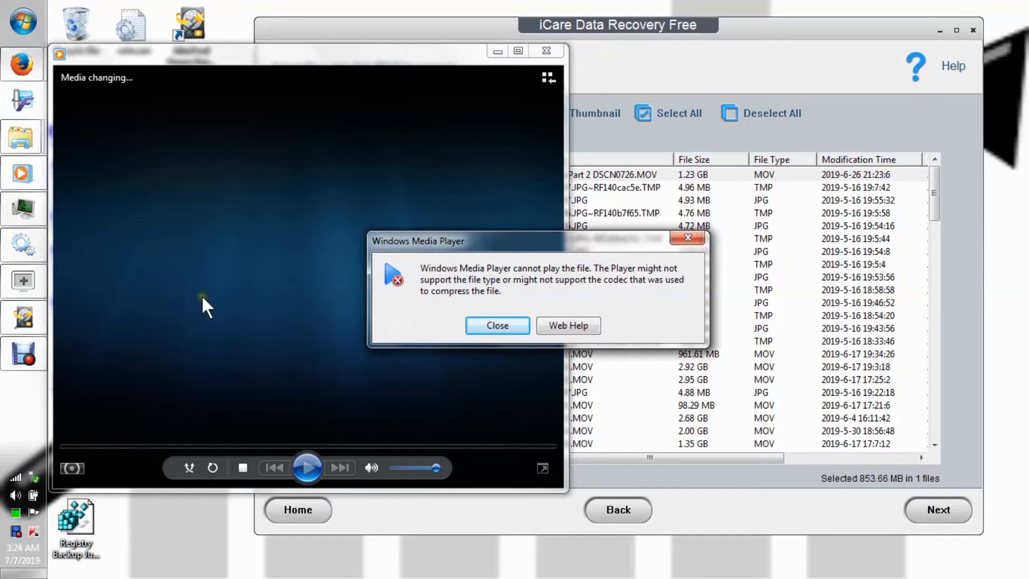
left_click(497, 326)
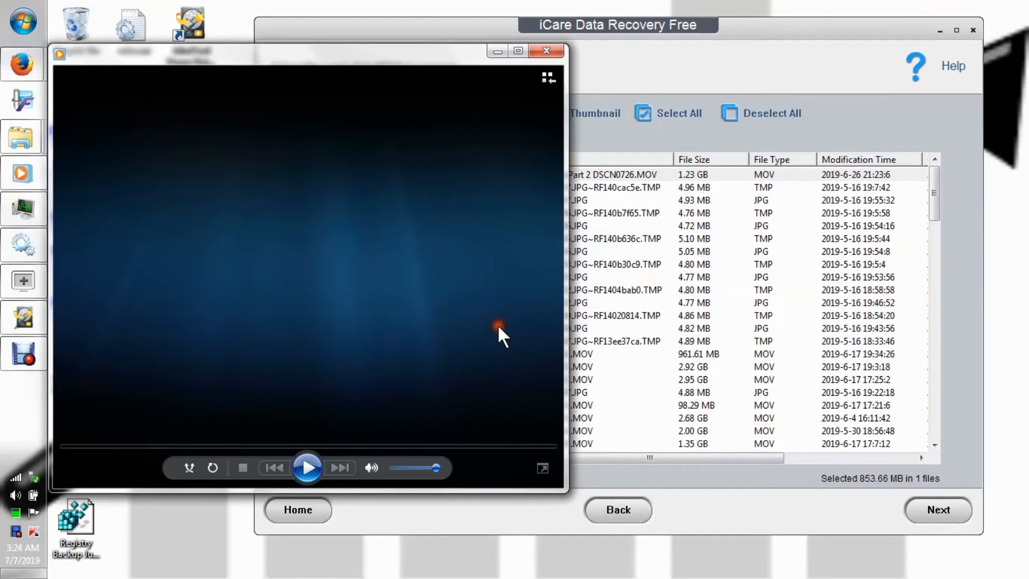
left_click(547, 51)
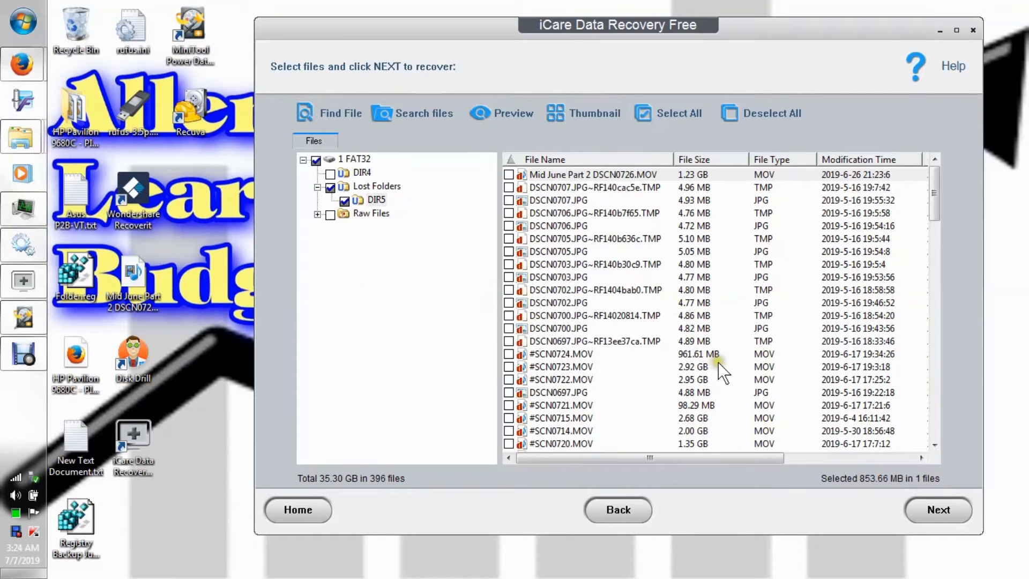
Highlight DSCN0734.MOV in DIR5 and remove DSCN0733.MOV from the recovery selection.
left_click_drag(935, 208, 940, 253)
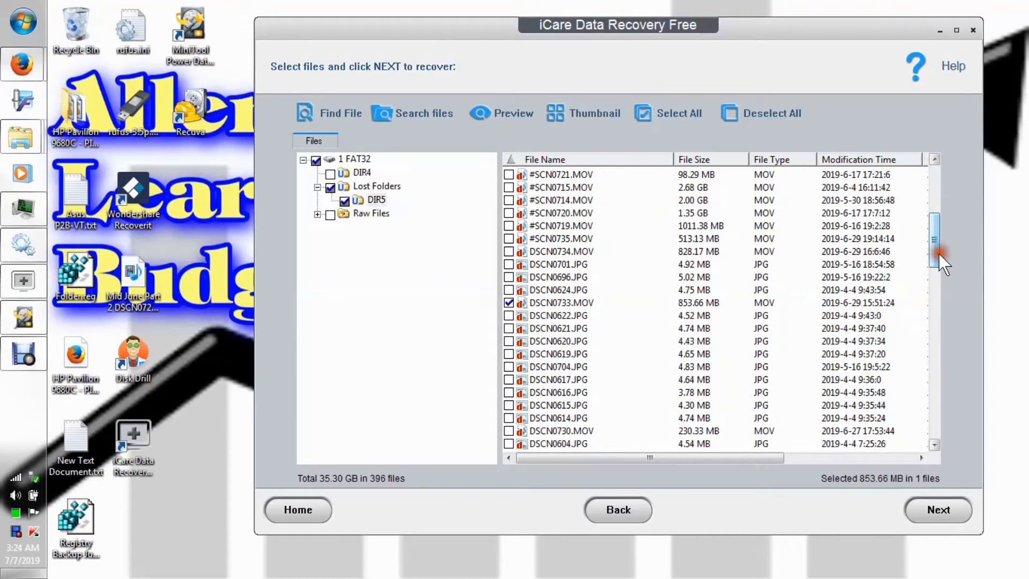
left_click(578, 252)
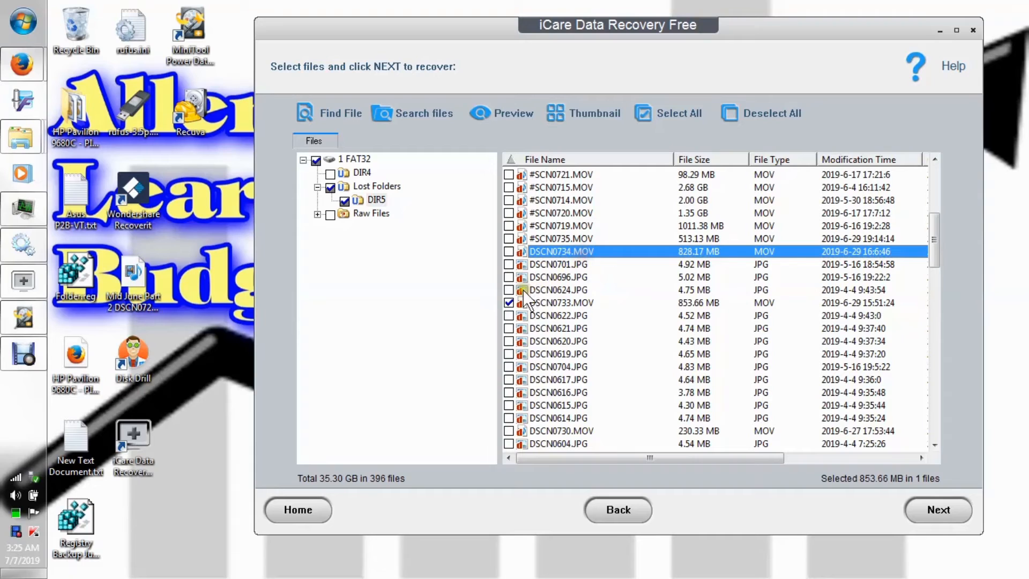
left_click(509, 302)
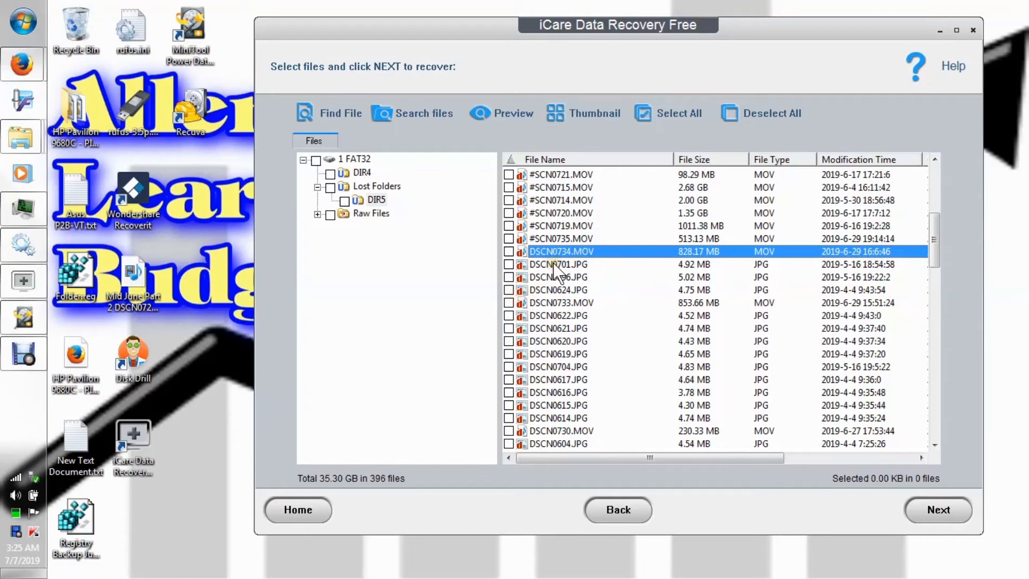
Check the videos saved in the Budgeting & Frugal Living folder in Windows Explorer and minimize the window.
left_click(32, 142)
left_click(116, 247)
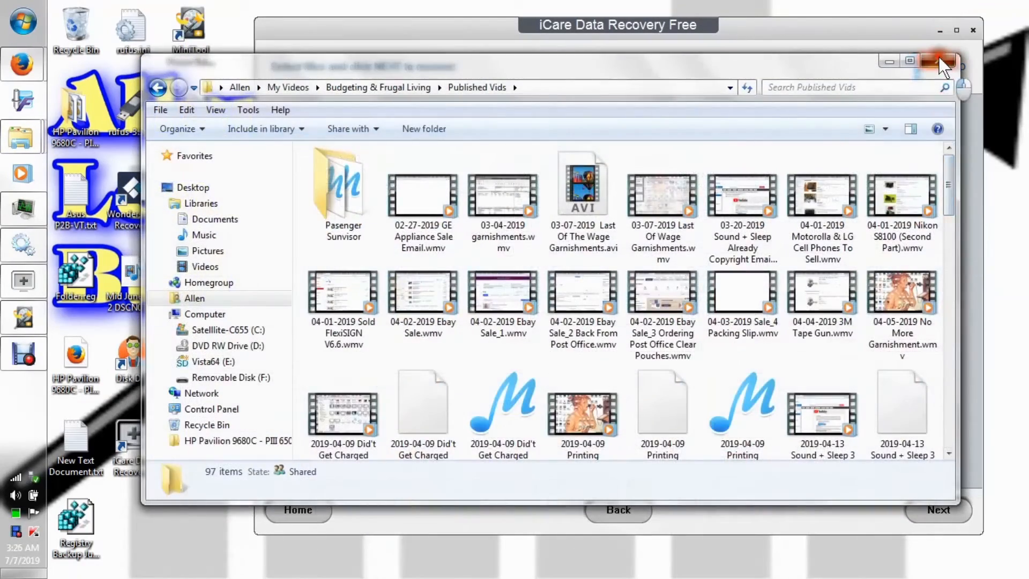
left_click(939, 59)
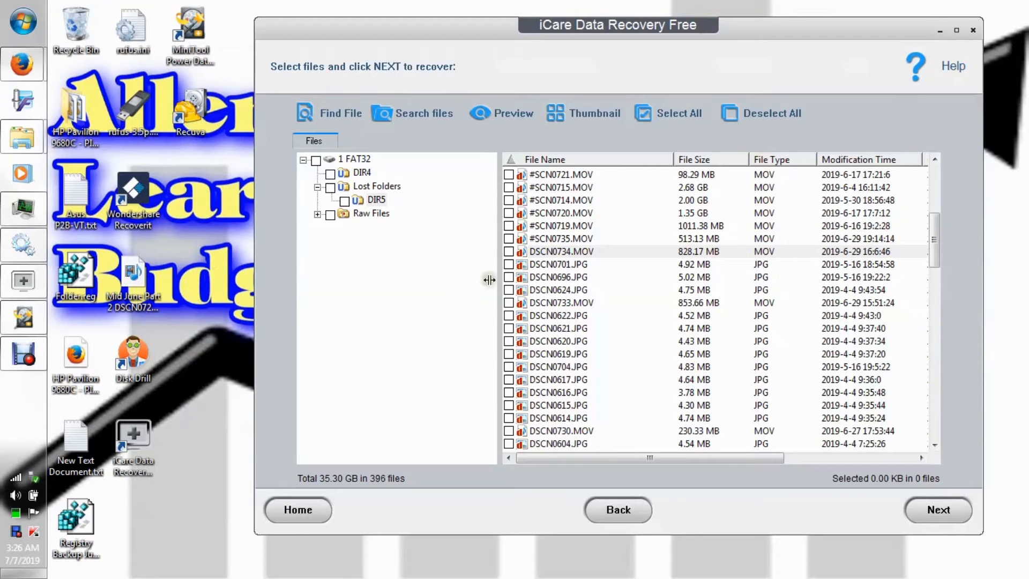
Recover DSCN0734.MOV on its own from DIR5 to the Desktop, keeping its file name.
right_click(546, 254)
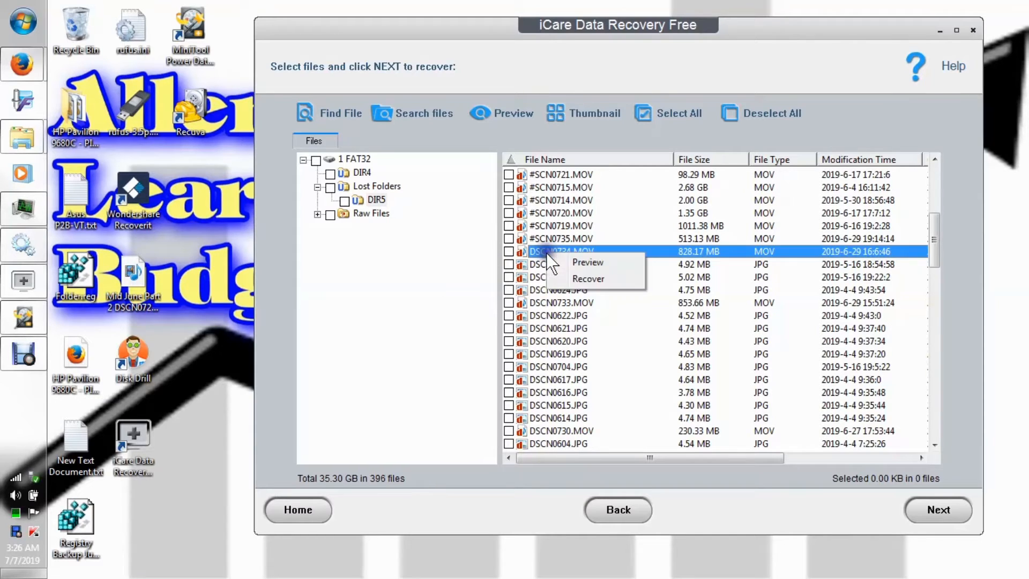
left_click(587, 280)
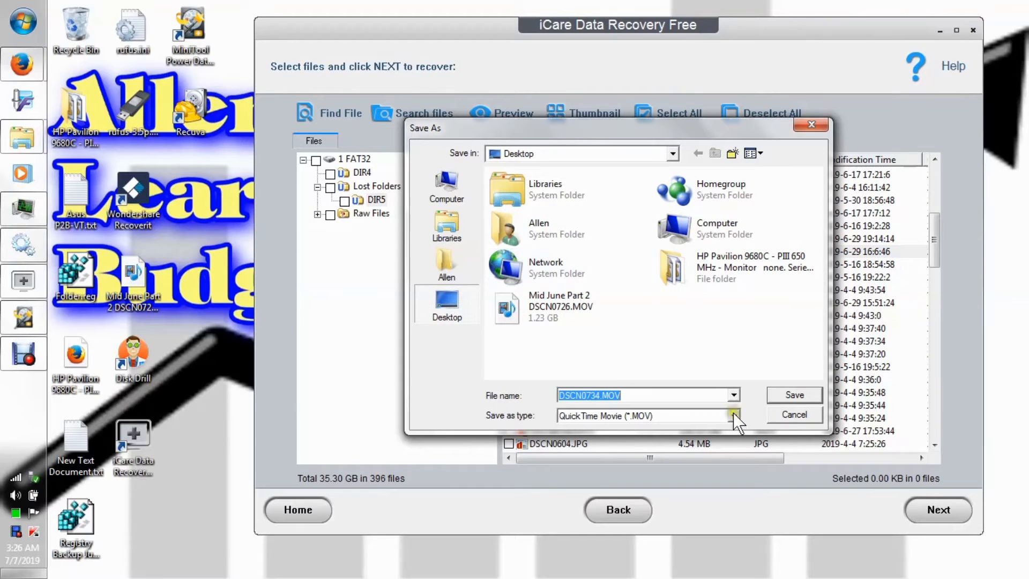
left_click(797, 395)
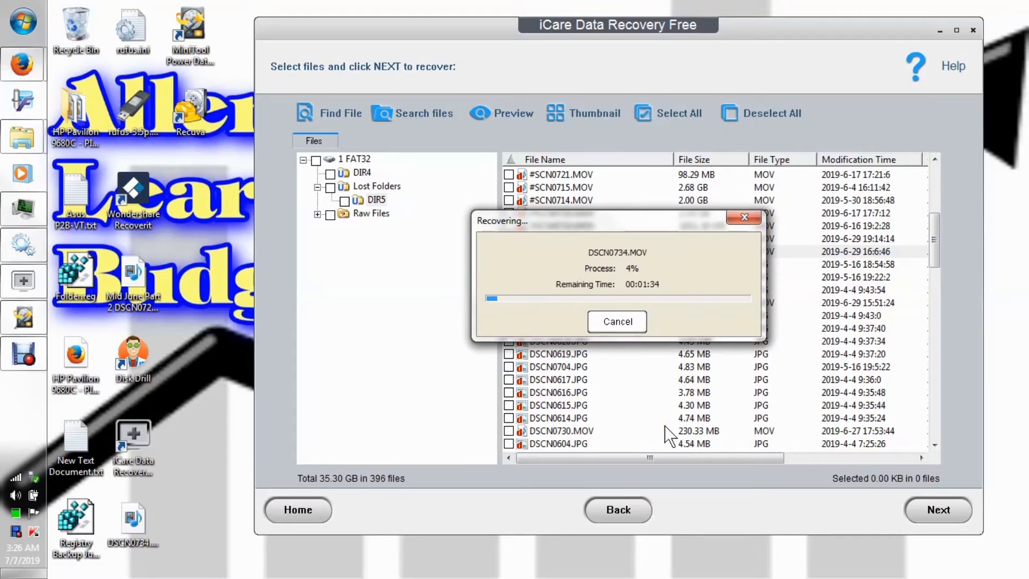
Move the recovered Mid June Part 2 DSCN0726.MOV from the desktop to the Recycle Bin.
left_click(132, 284)
key("Delete")
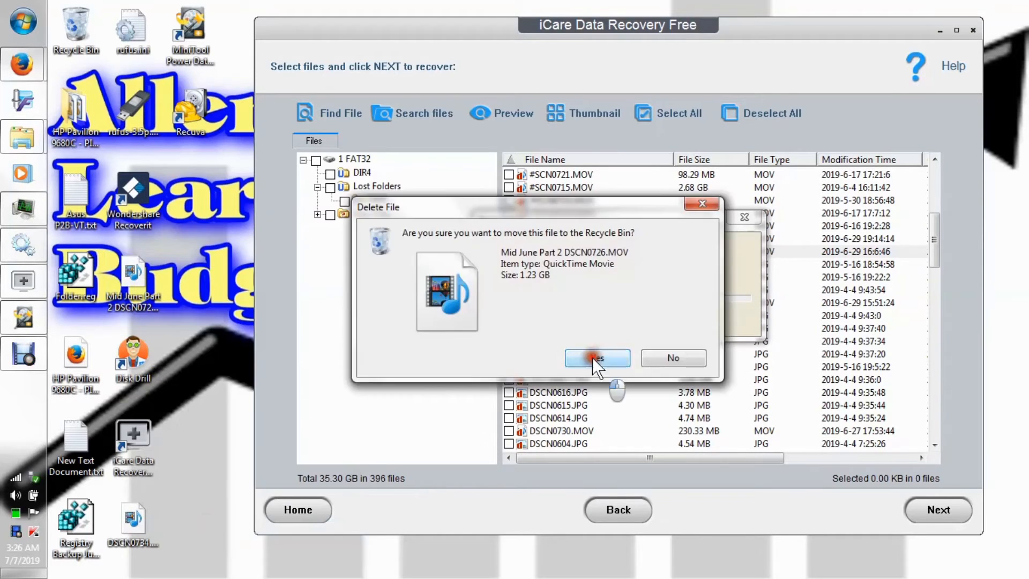
left_click(596, 360)
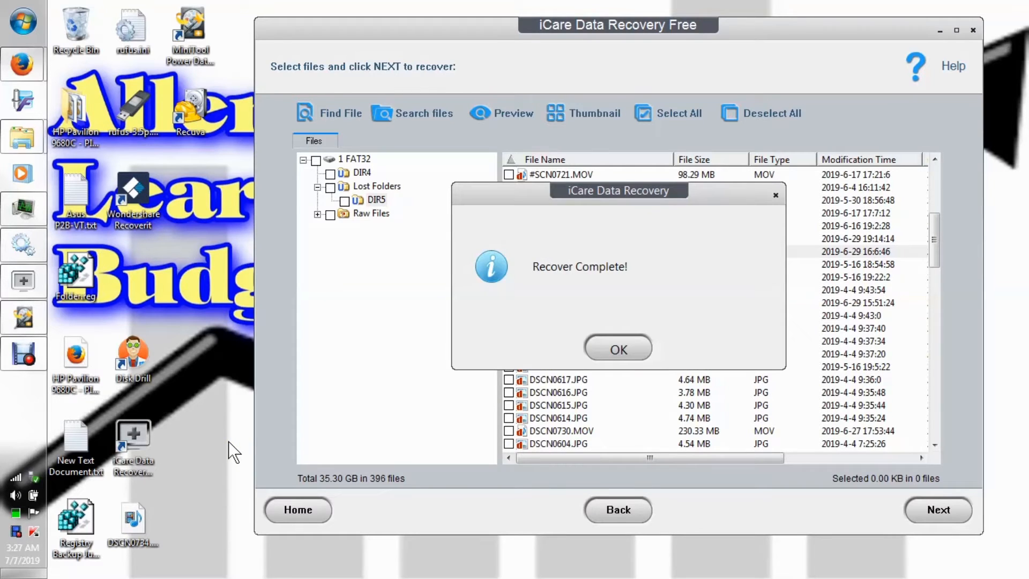
Reposition the recovered DSCN0734.MOV on the desktop, play it at several points in Windows Media Player and close the player.
left_click(619, 346)
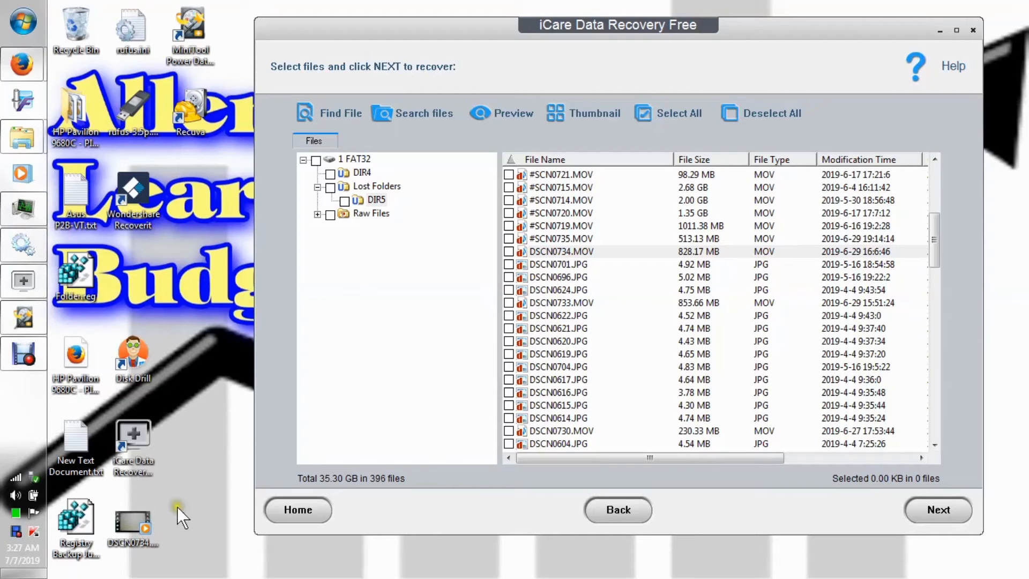
left_click_drag(135, 523, 178, 263)
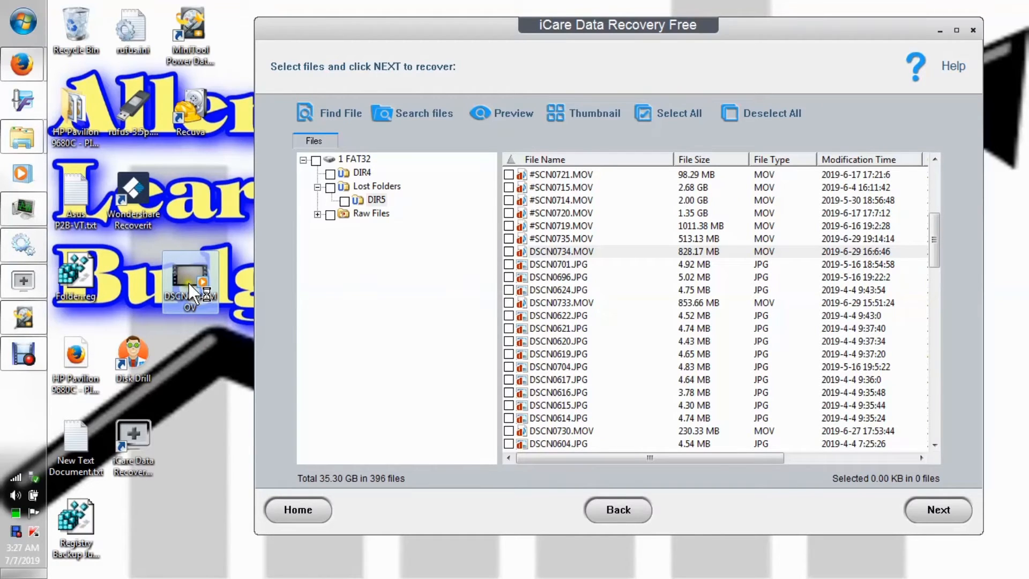
left_click_drag(189, 60, 295, 73)
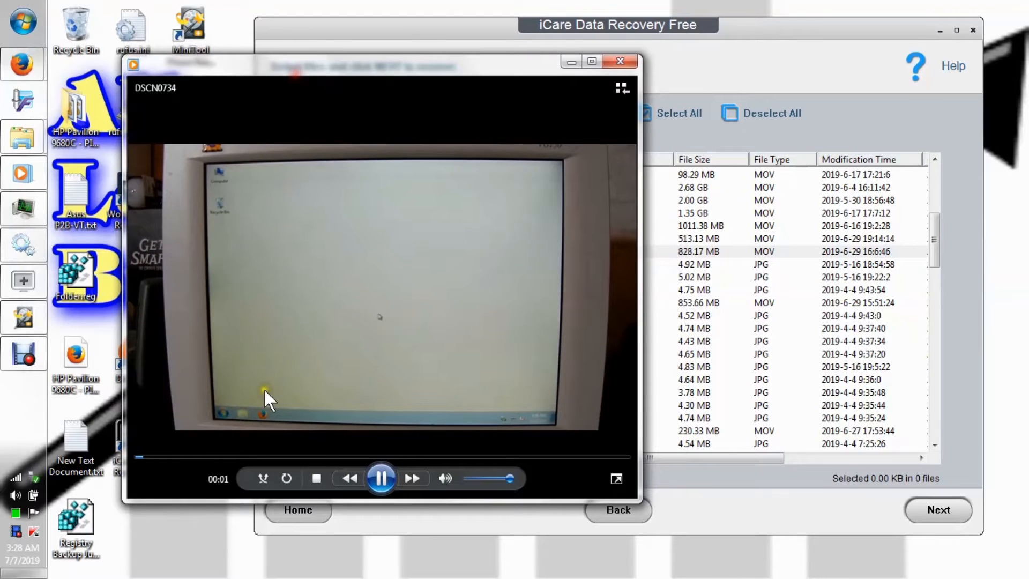
left_click(246, 457)
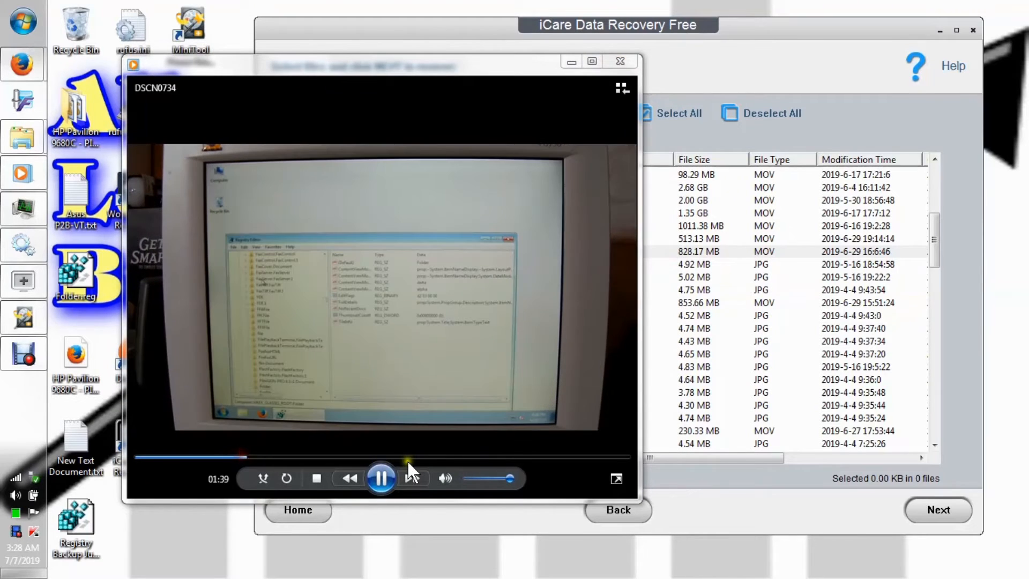
left_click(413, 457)
left_click(533, 457)
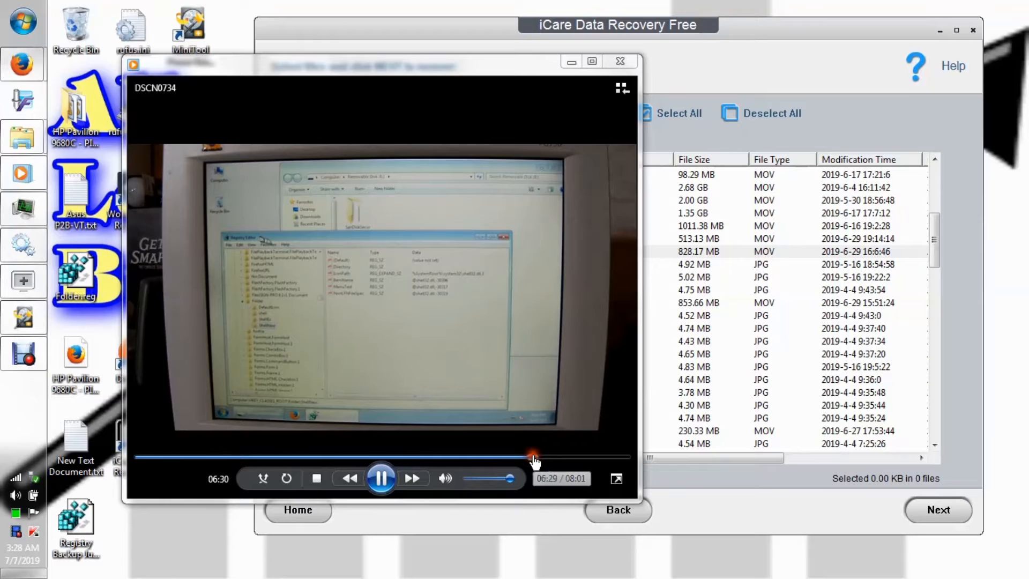
left_click(381, 477)
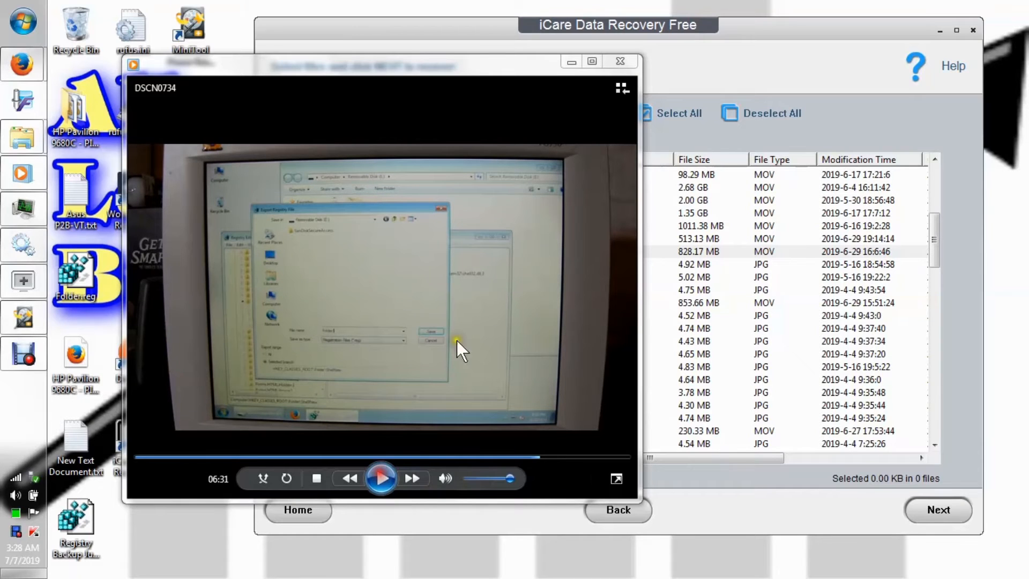
left_click(622, 62)
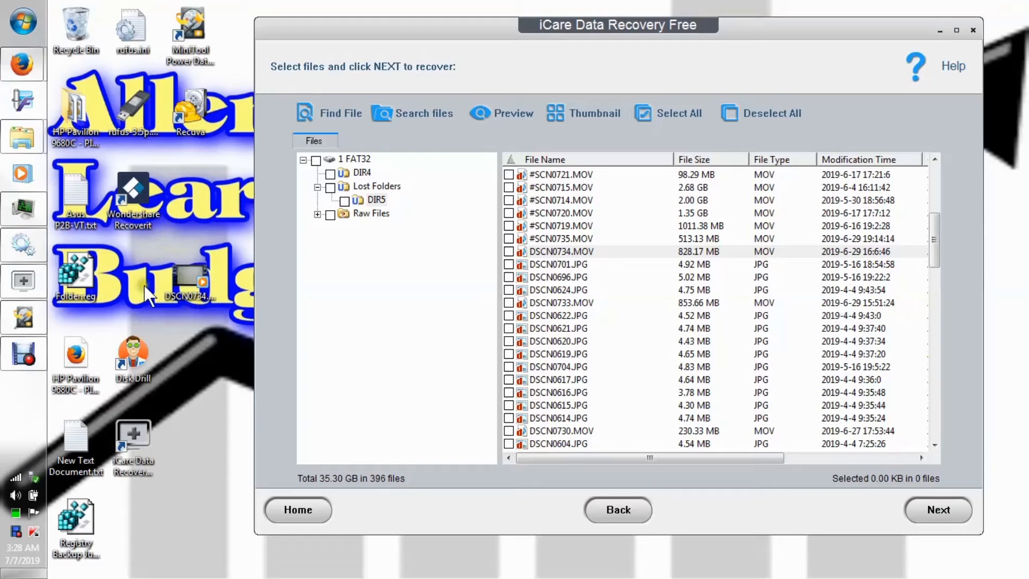
Delete the recovered DSCN0734.MOV from the desktop to the Recycle Bin.
right_click(179, 281)
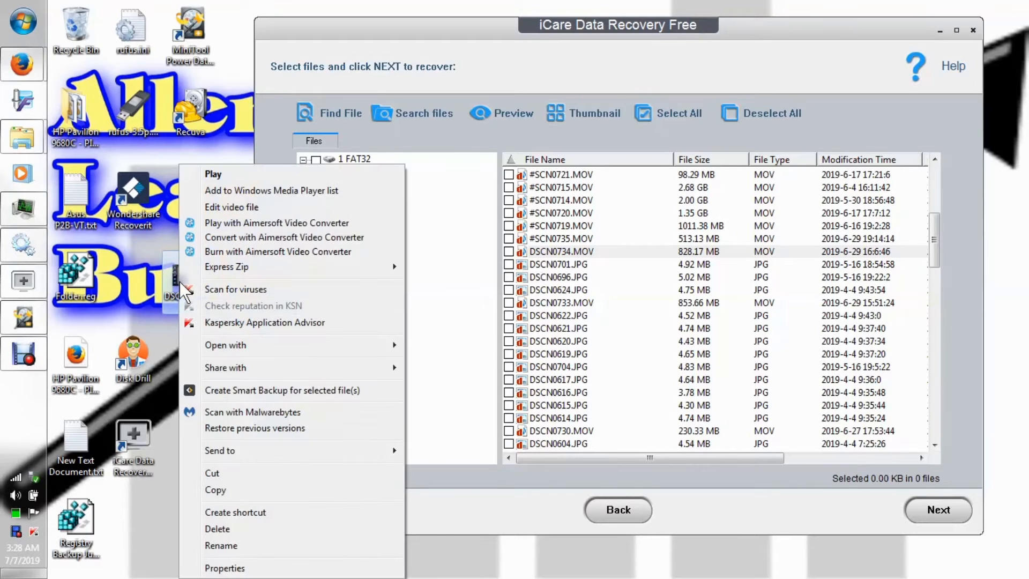
left_click(232, 528)
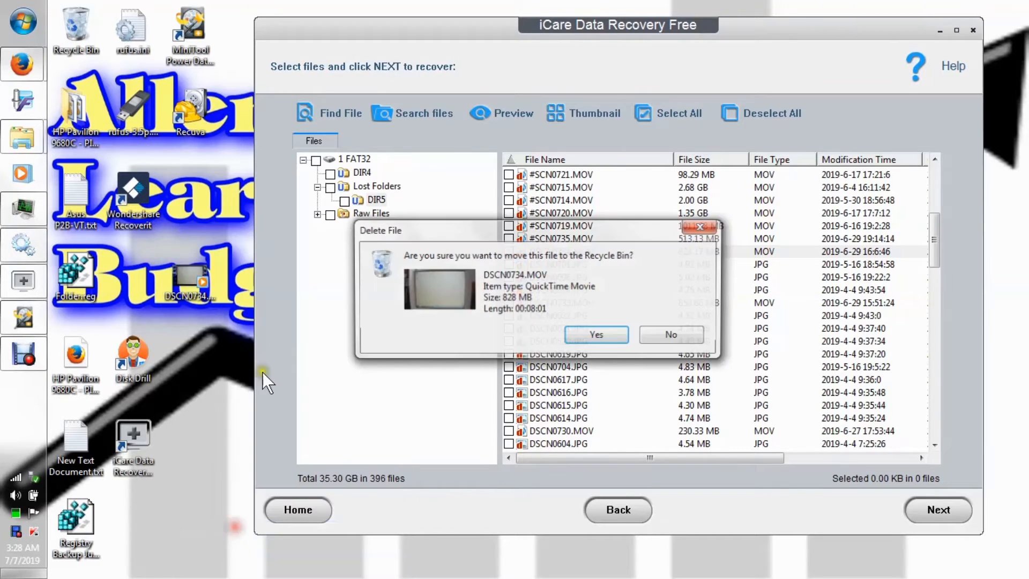
left_click(593, 334)
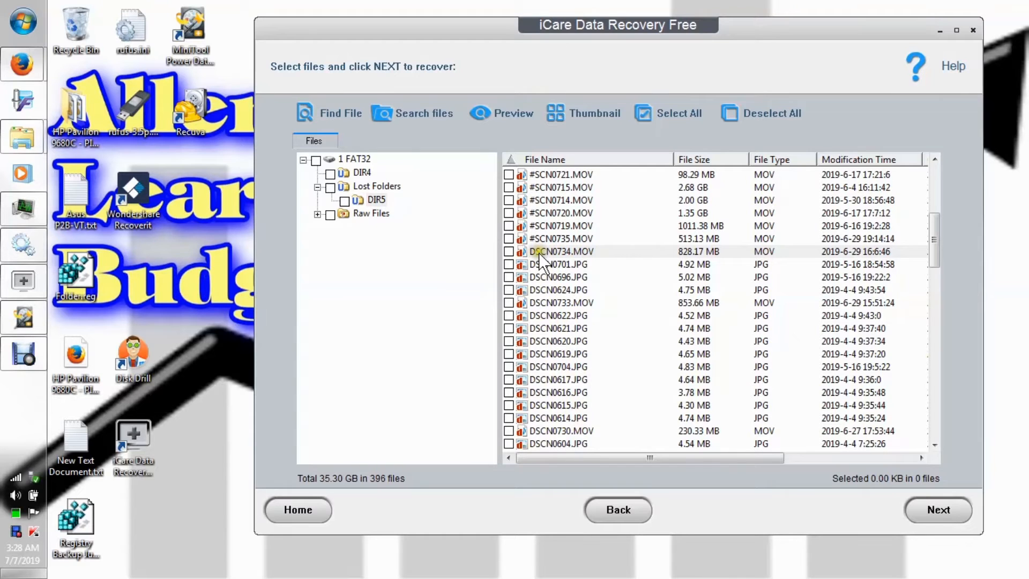
Mark the MOV files DSCN0734, DSCN0733, DSCN0730, DSCN0695, DSCN0694, DSCN0693 and DSCN0692 in DIR5 for recovery.
left_click(510, 252)
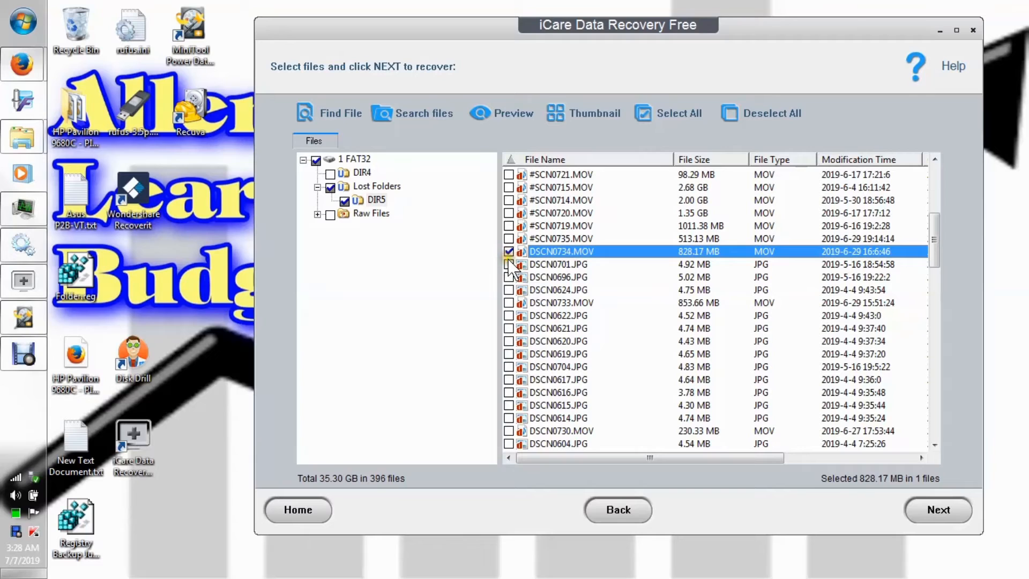
left_click(509, 303)
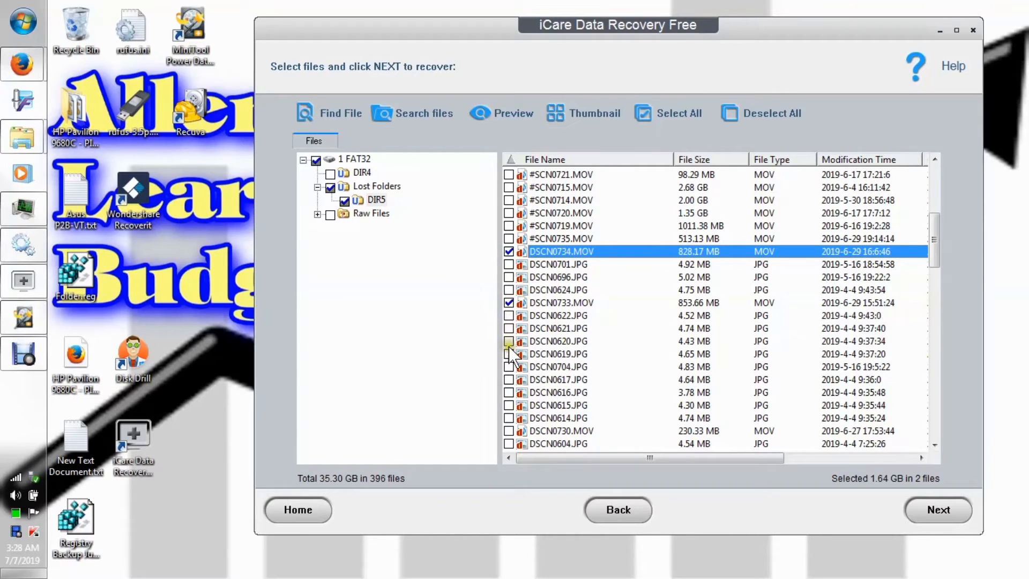
left_click(509, 431)
left_click_drag(937, 238, 941, 295)
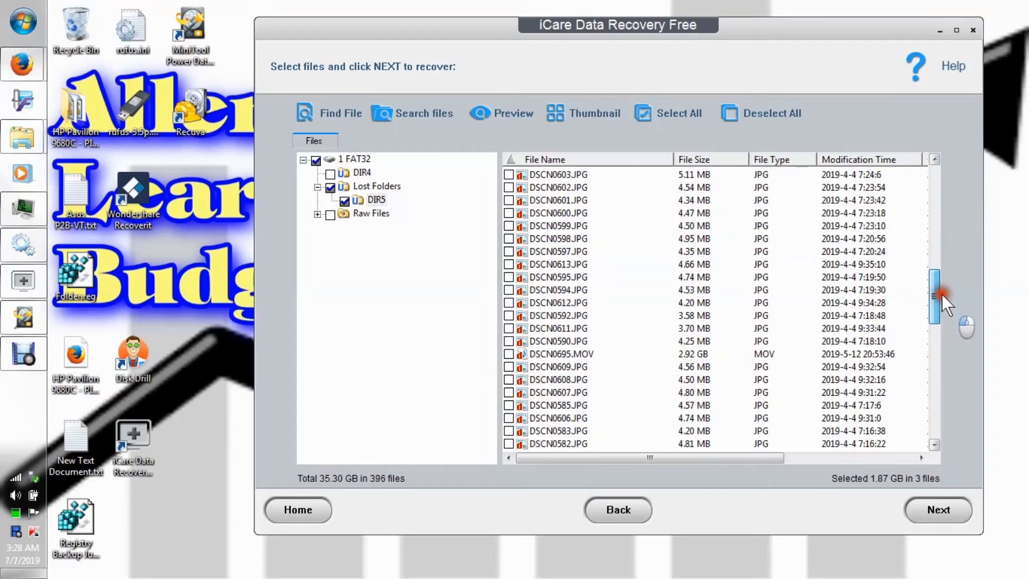
left_click(509, 354)
left_click_drag(936, 287, 937, 326)
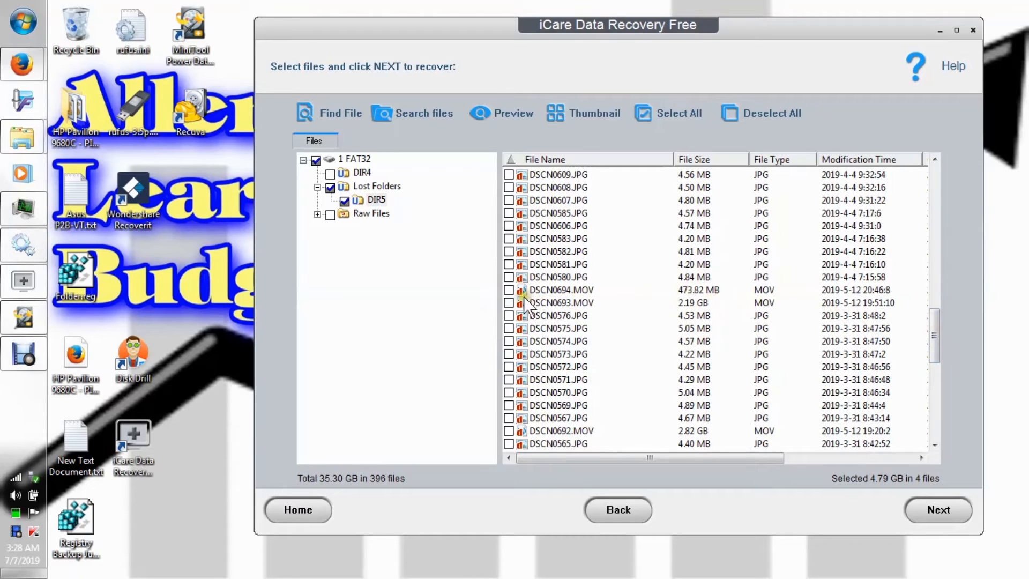
left_click(509, 290)
left_click(508, 303)
left_click_drag(938, 323, 940, 359)
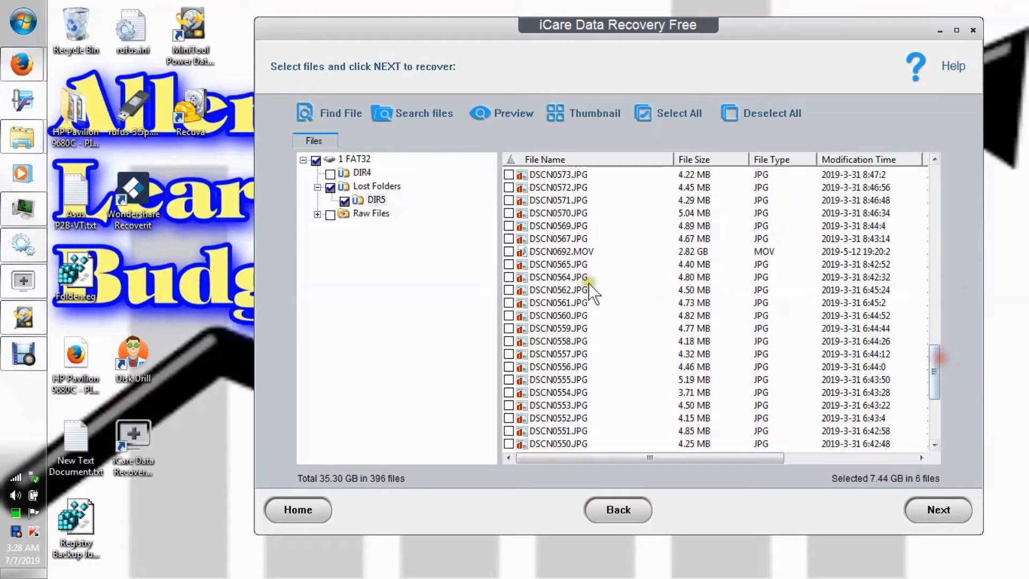
left_click(508, 252)
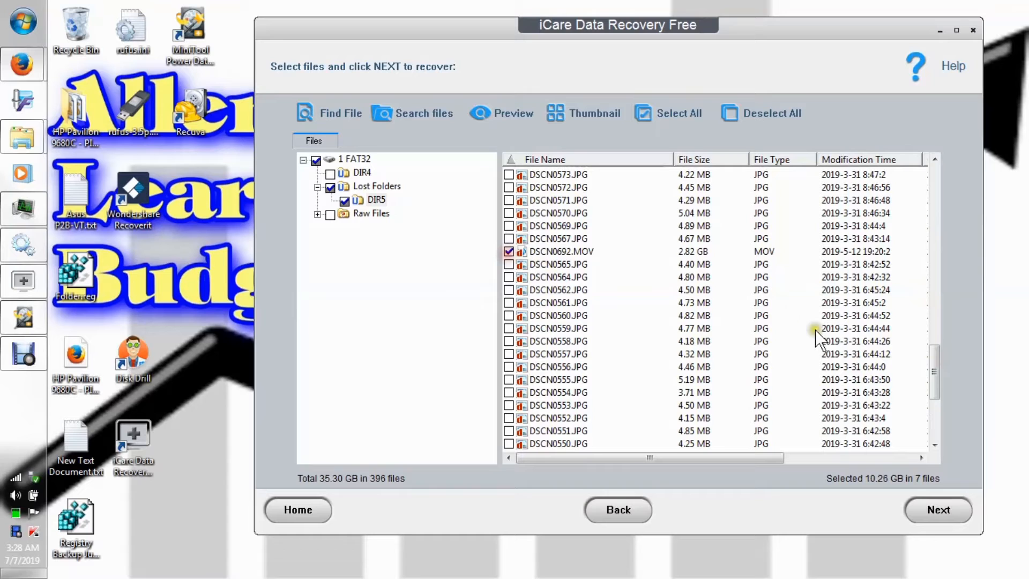
Review the DIR5 list from its first file down to DSCN0692.MOV, comparing the marked and unmarked videos.
left_click_drag(931, 362, 970, 169)
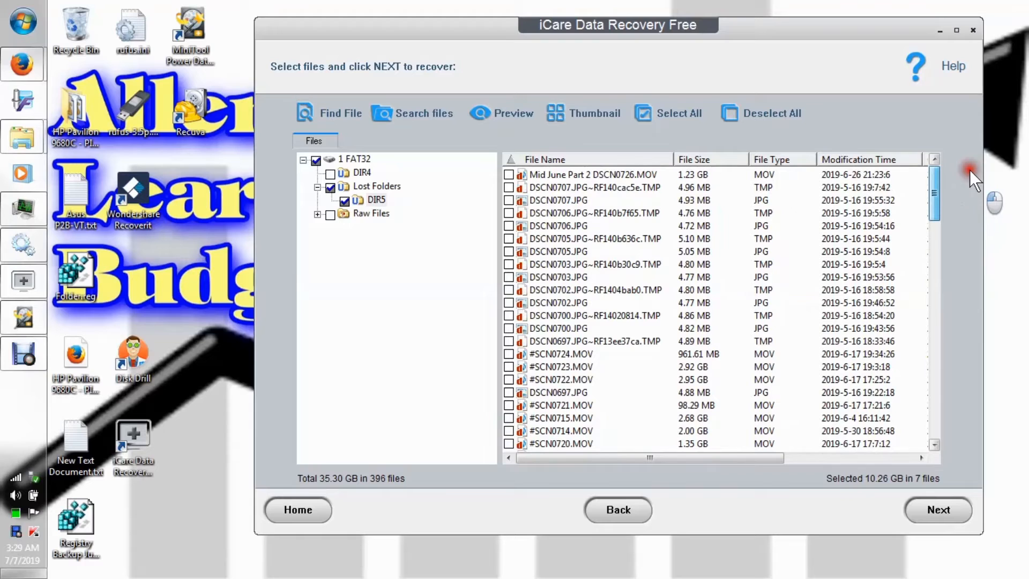
left_click_drag(969, 169, 977, 208)
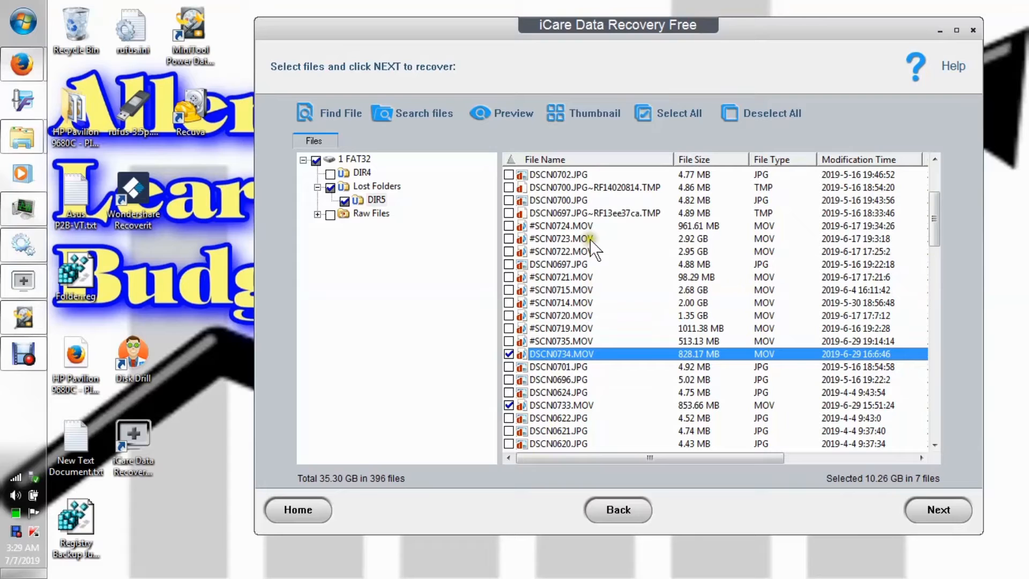
left_click_drag(933, 192, 937, 145)
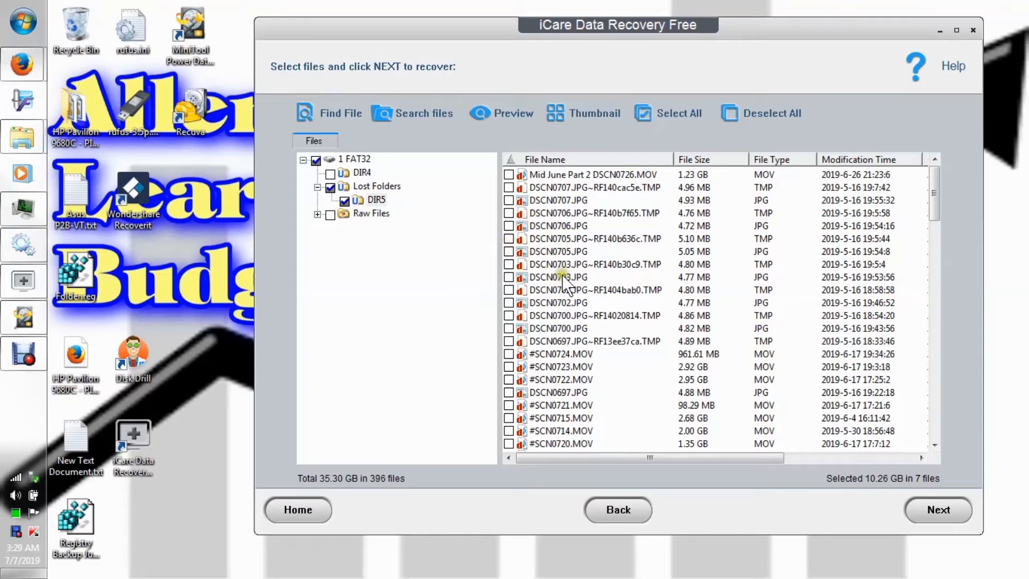
scroll(680, 327, "down", 10)
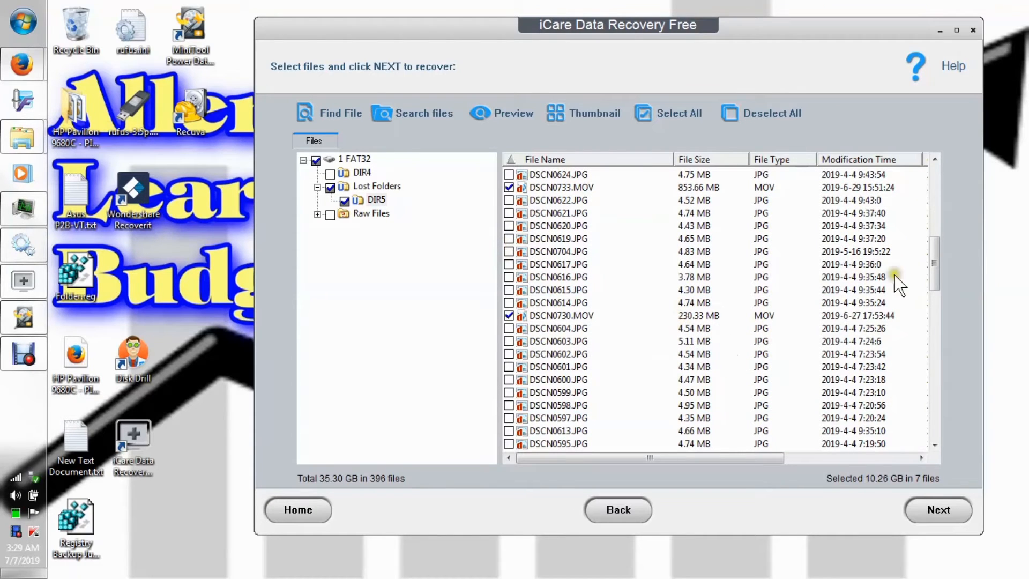
left_click_drag(930, 261, 973, 337)
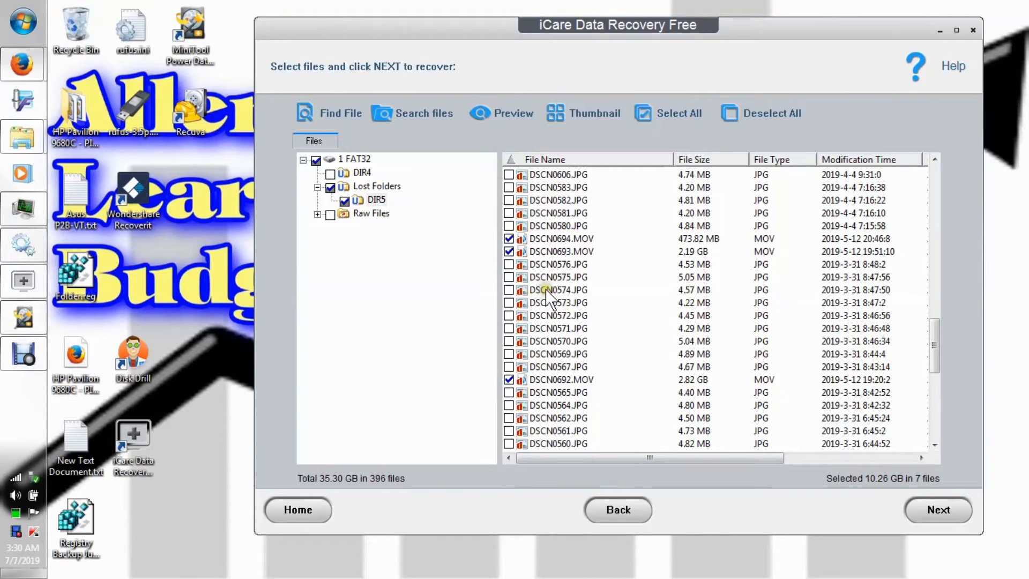
Preview DSCN0707.JPG near the start of the DIR5 list as an image and close the preview.
scroll(644, 300, "up", 3)
scroll(643, 300, "up", 15)
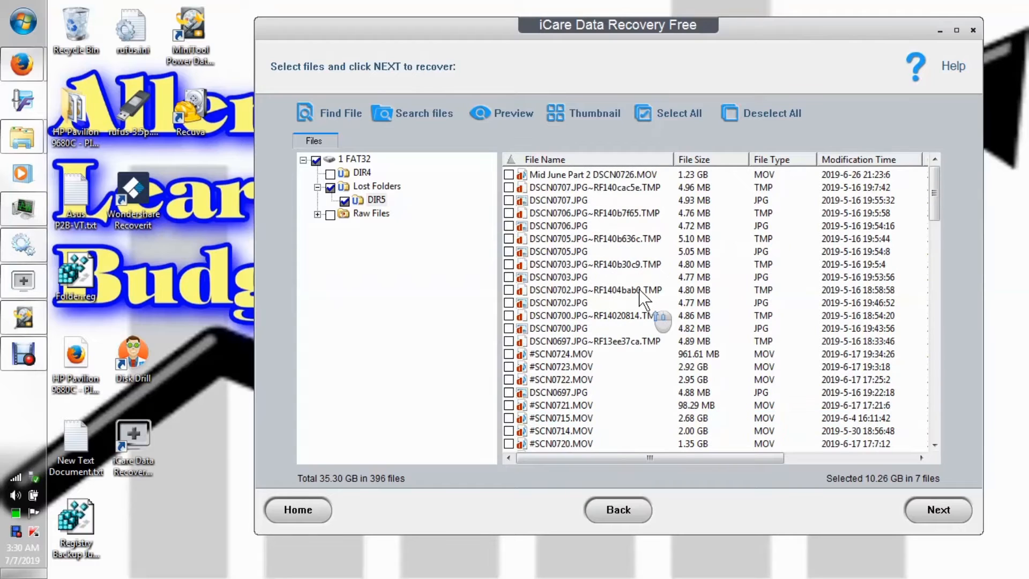
right_click(555, 203)
left_click(592, 213)
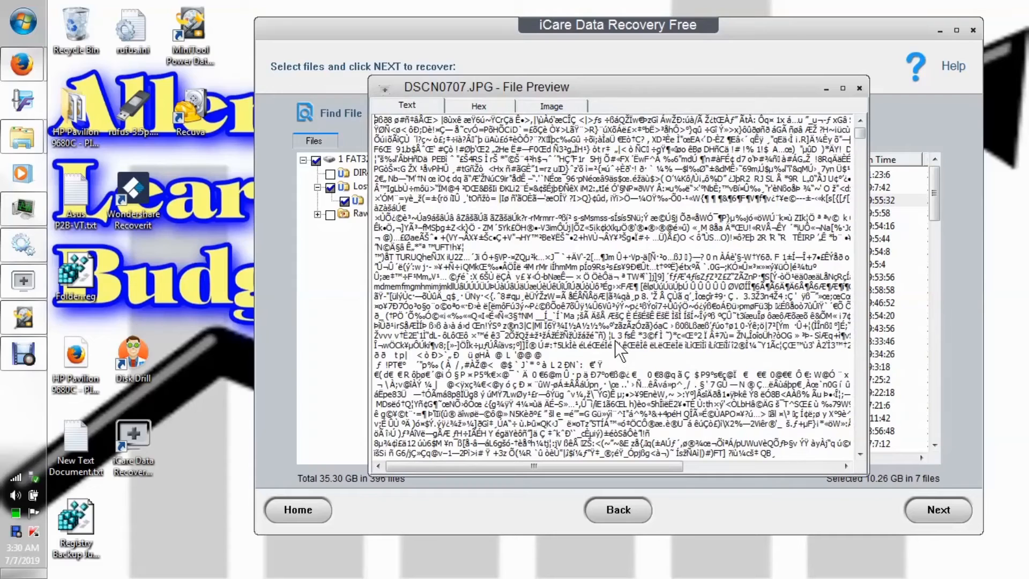
left_click(552, 105)
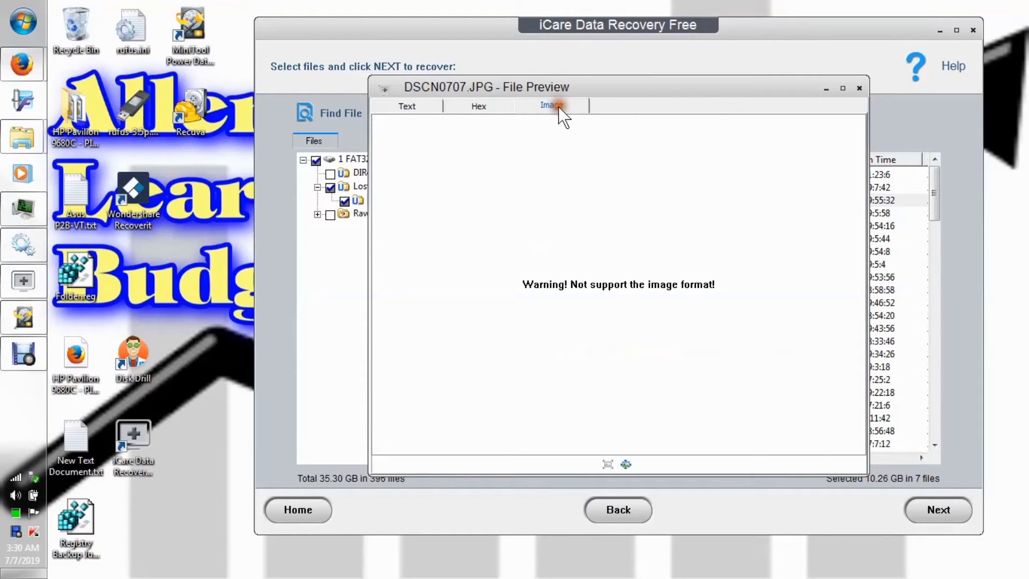
left_click(860, 89)
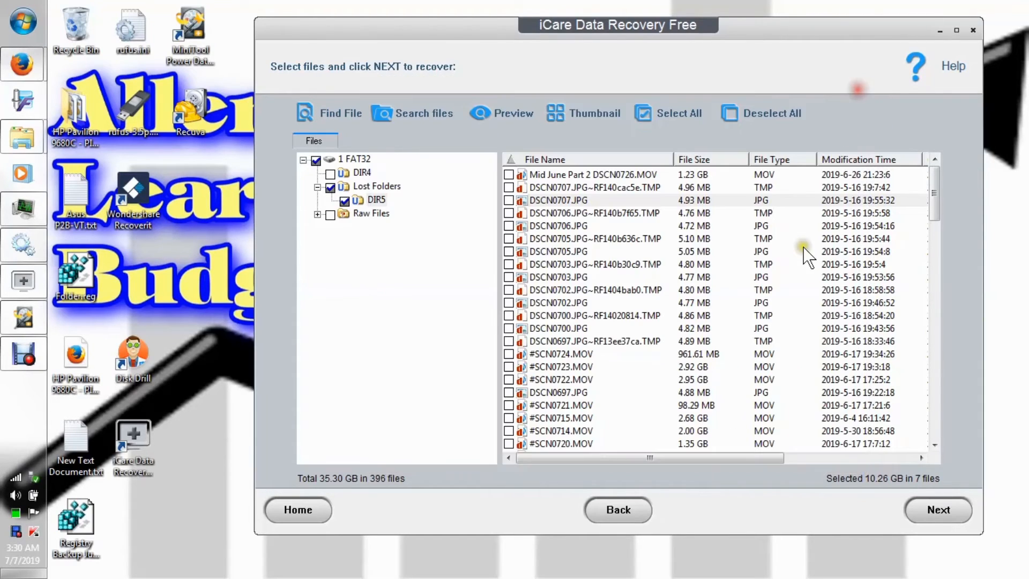
Preview DSCN0701.JPG in the DIR5 list as an image, as text and as hex data.
left_click(936, 201)
left_click_drag(936, 201, 940, 251)
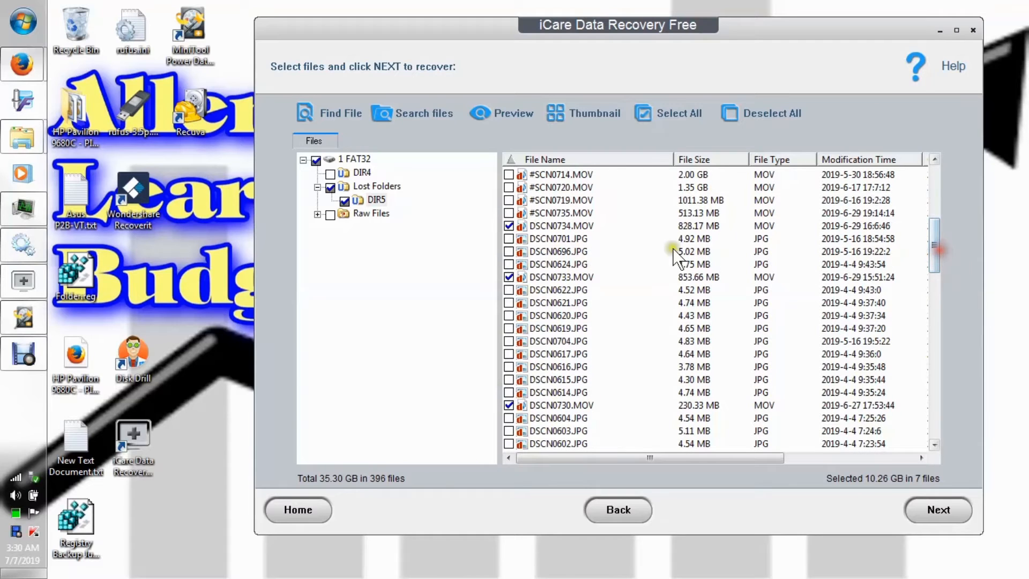
right_click(565, 236)
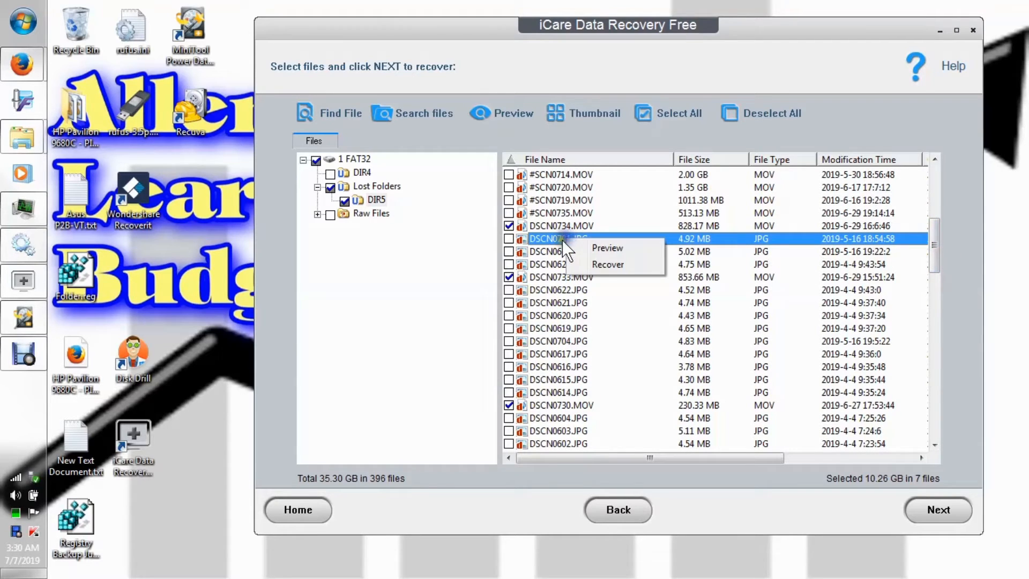
left_click(607, 247)
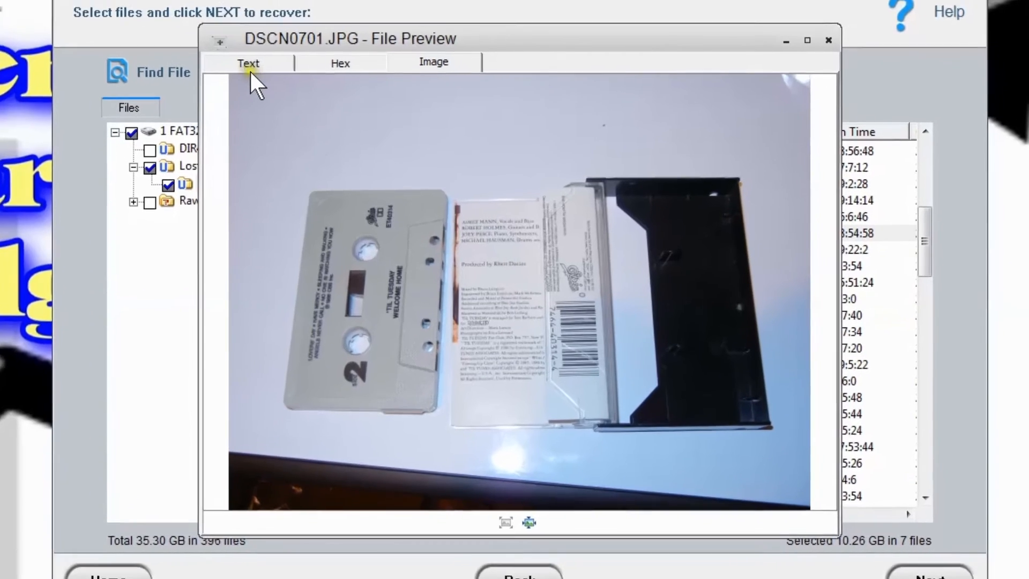
left_click(407, 107)
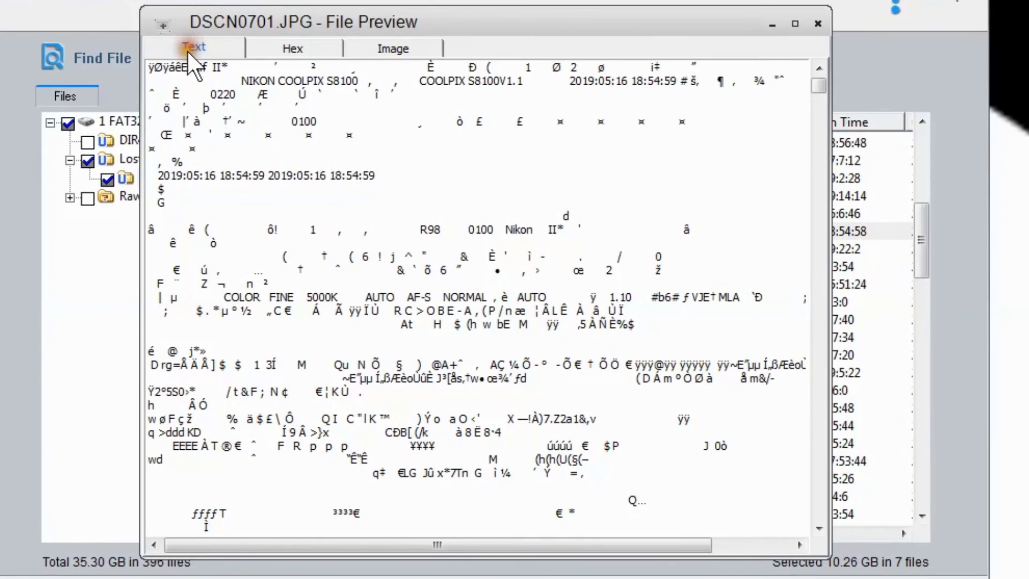
left_click(294, 51)
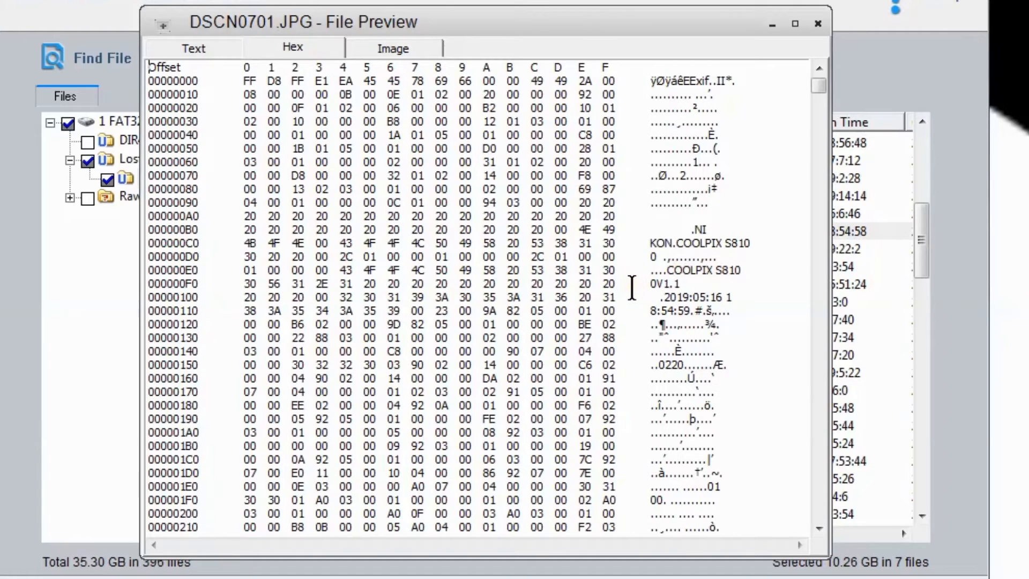
left_click(292, 56)
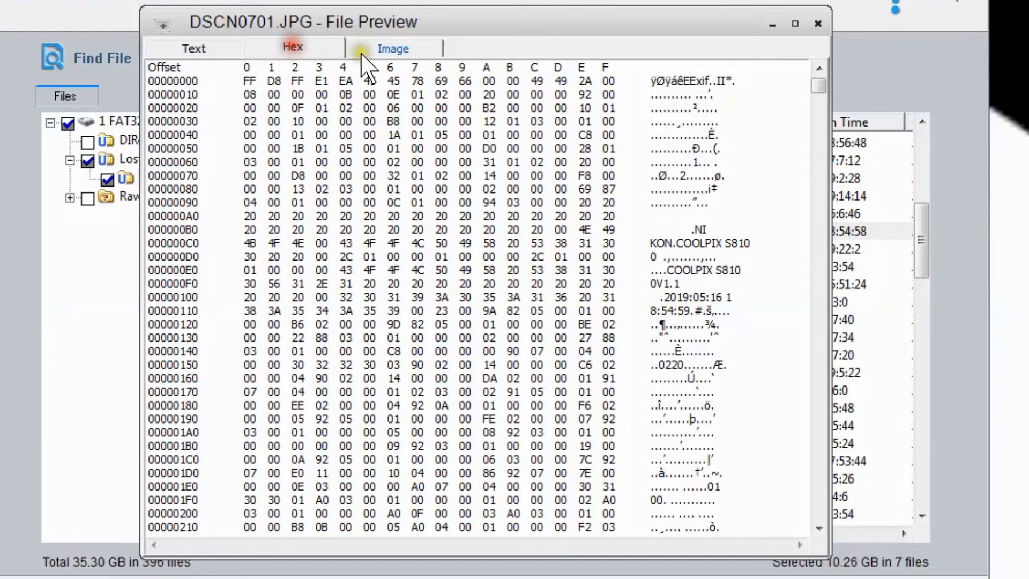
Examine the text view of DSCN0701.JPG from the camera and date header down through the encoded data, and close the preview.
left_click(198, 49)
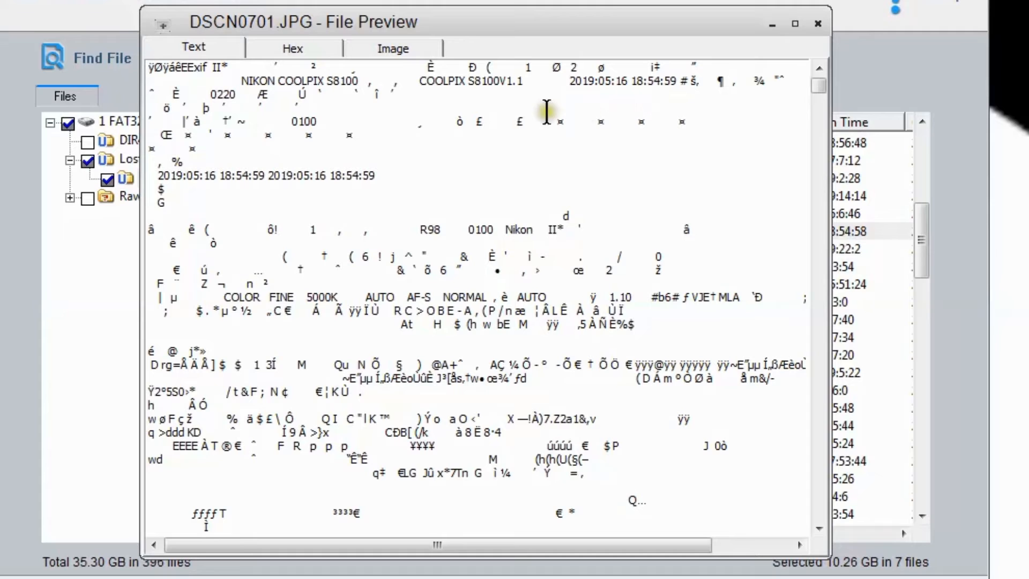
left_click(607, 108)
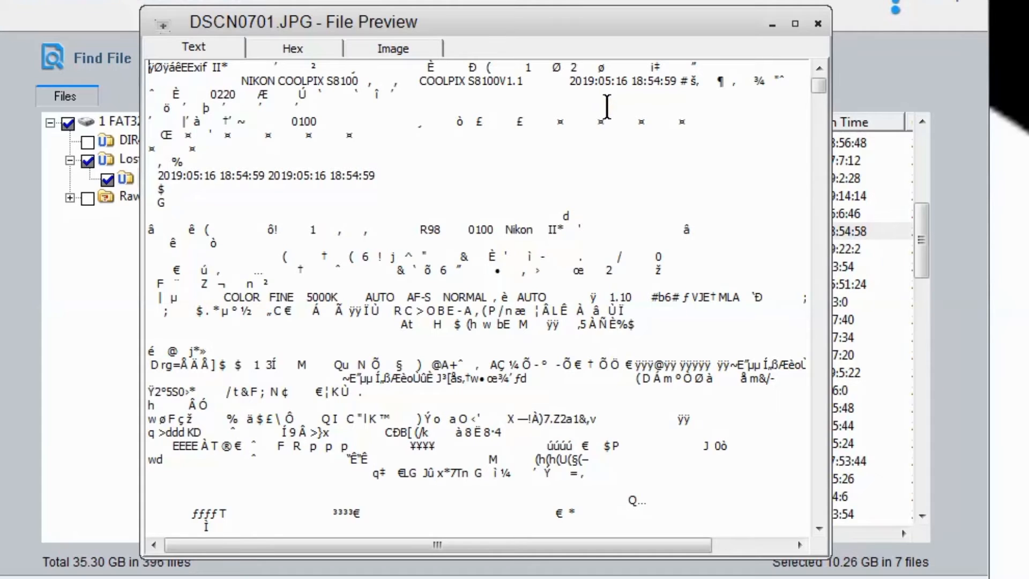
left_click(606, 112)
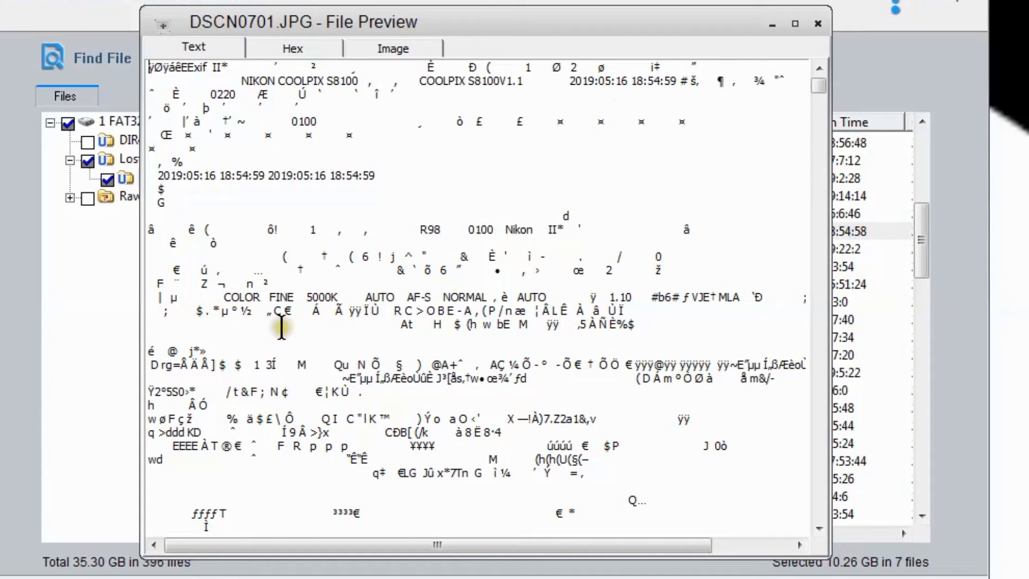
left_click(399, 318)
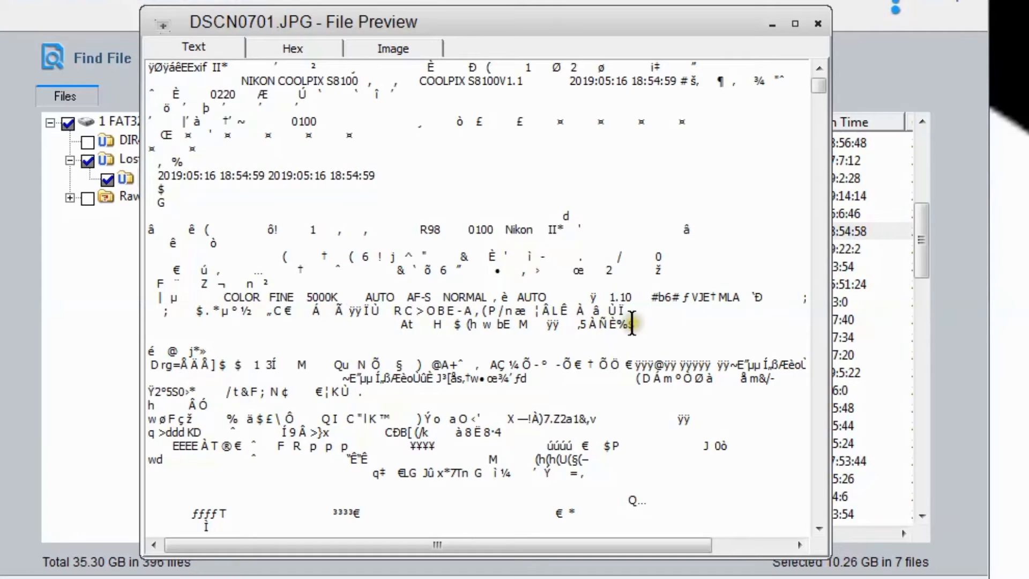
left_click_drag(588, 543, 348, 555)
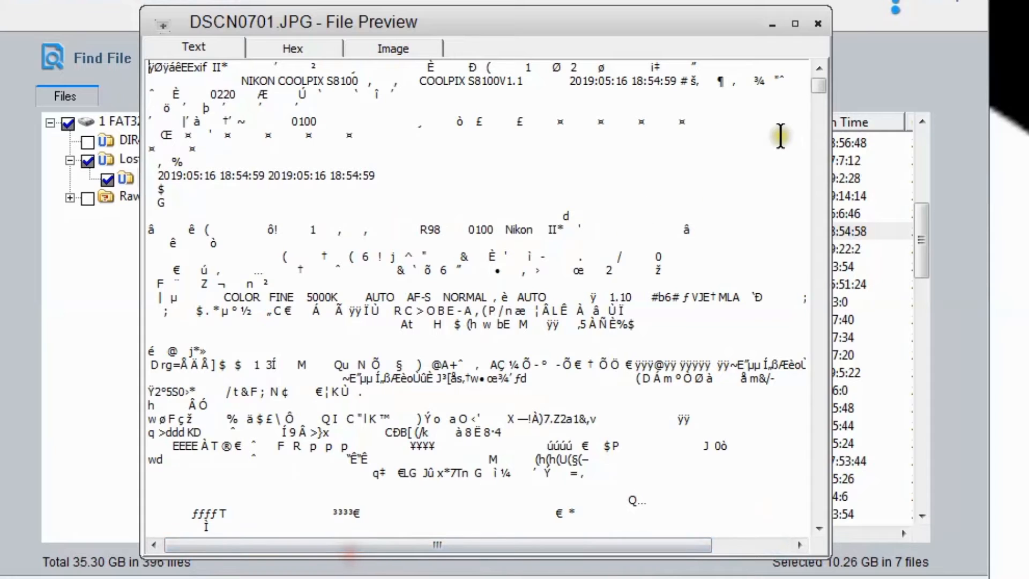
scroll(768, 226, "down", 3)
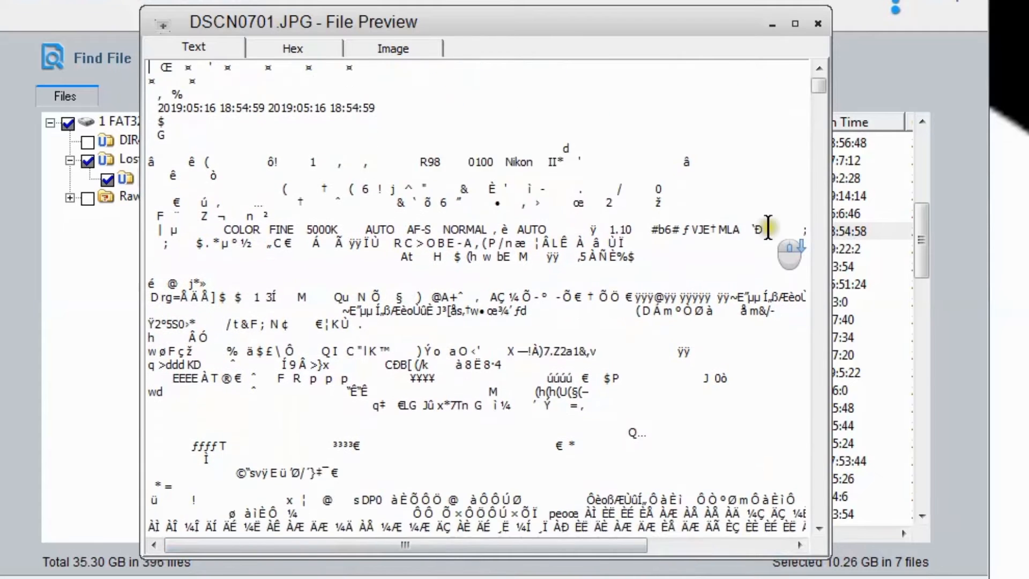
scroll(767, 226, "down", 4)
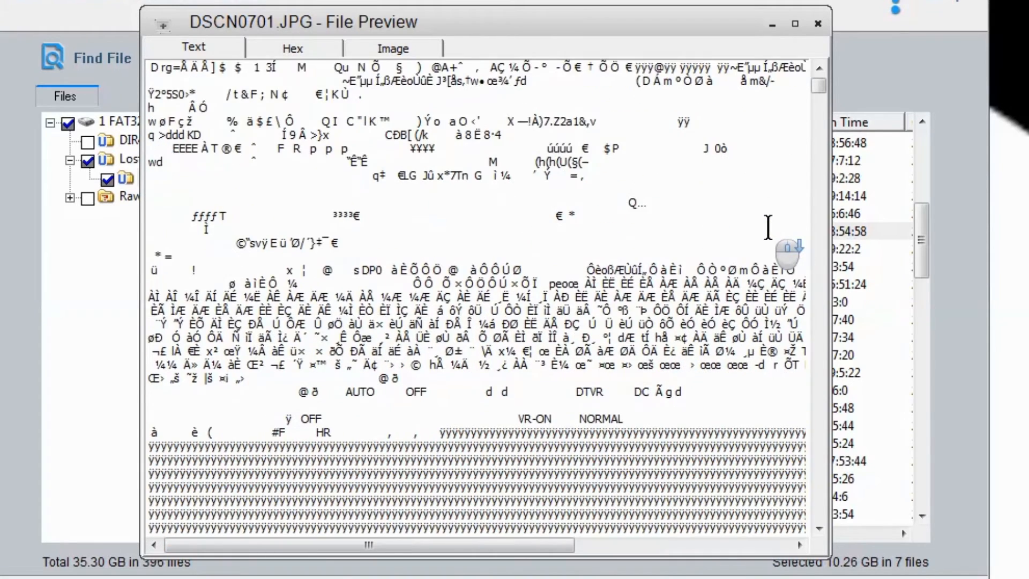
scroll(767, 227, "down", 1)
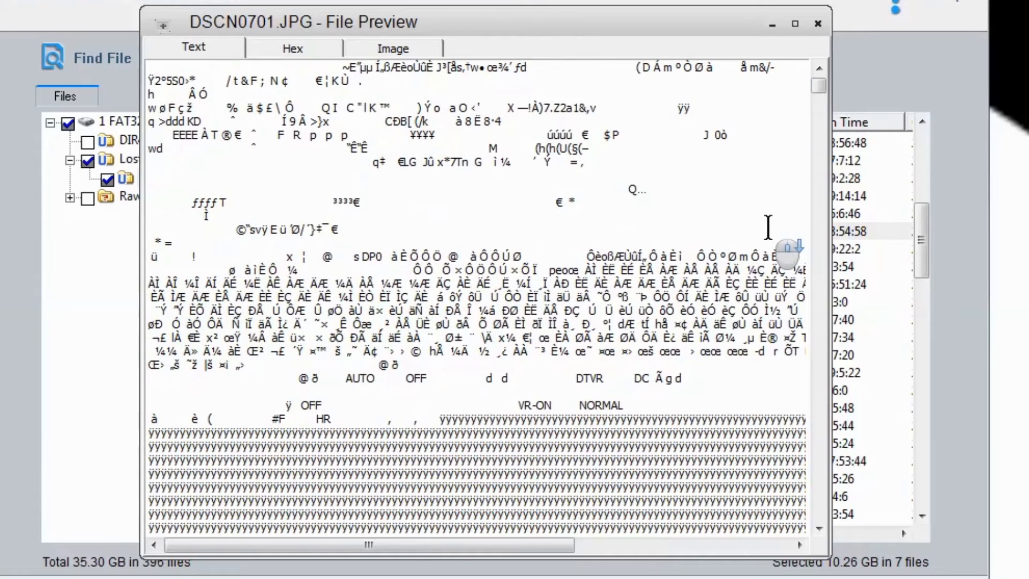
scroll(768, 227, "down", 3)
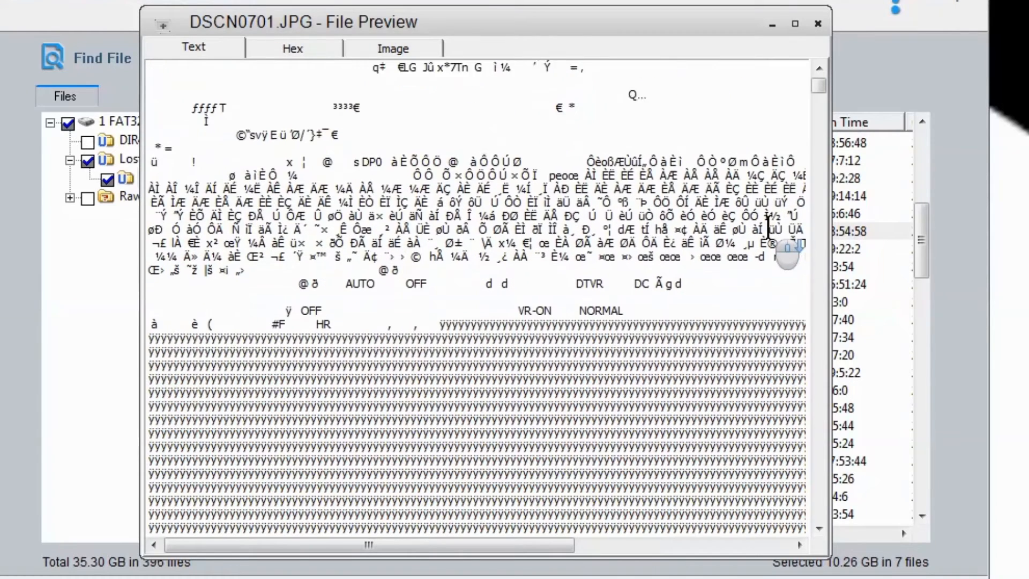
scroll(767, 227, "down", 3)
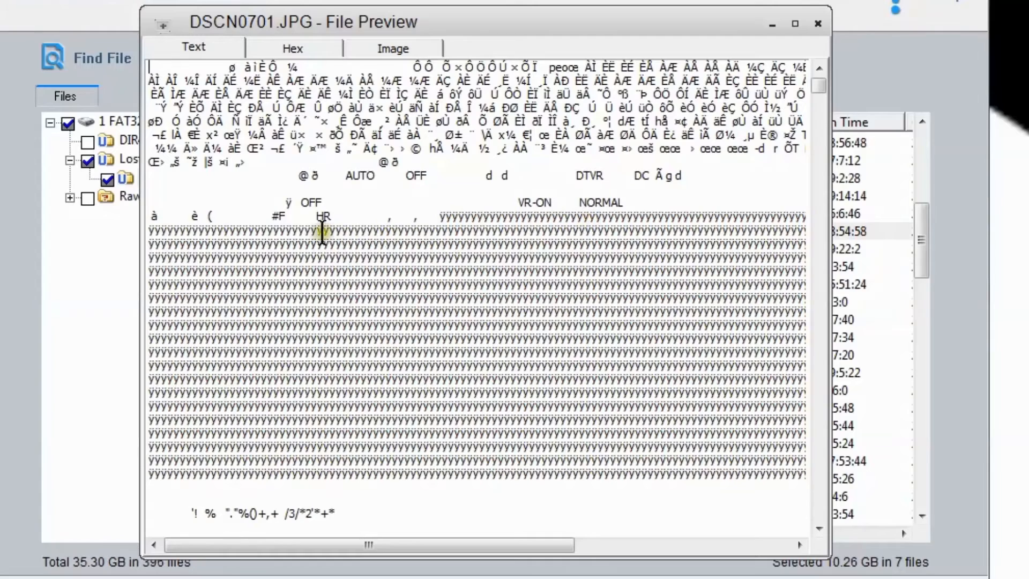
scroll(396, 279, "down", 3)
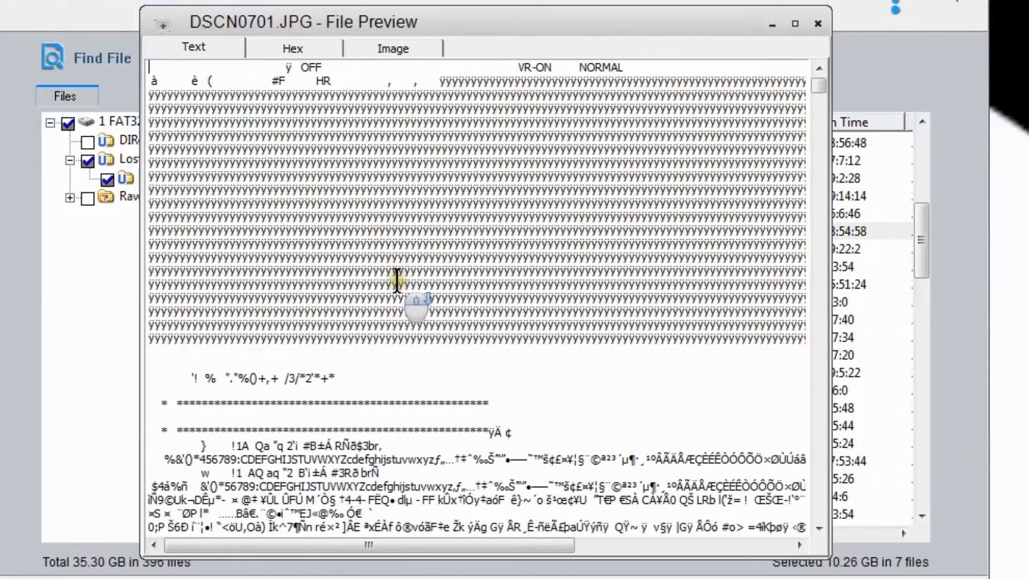
scroll(396, 280, "down", 5)
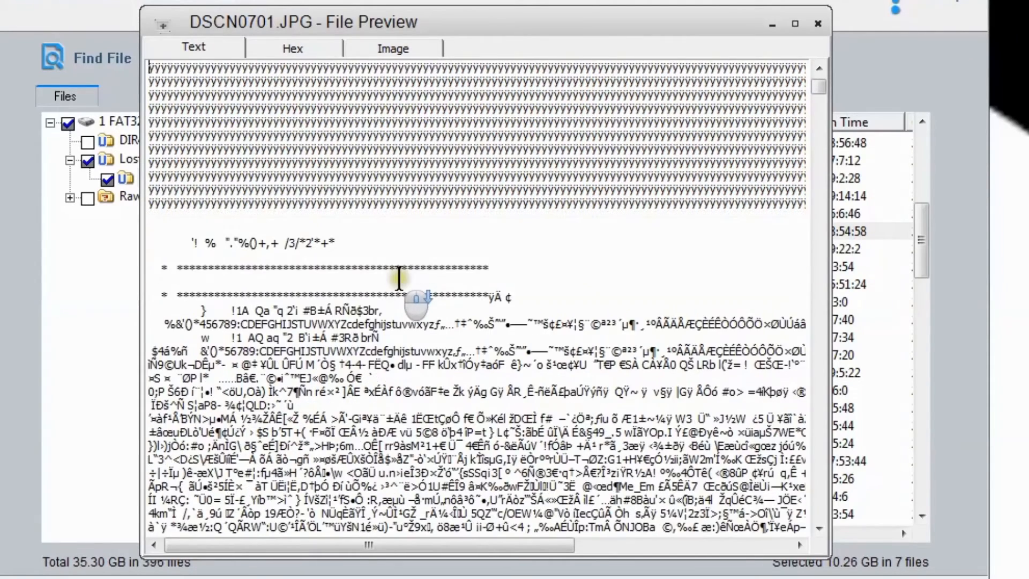
scroll(399, 277, "down", 8)
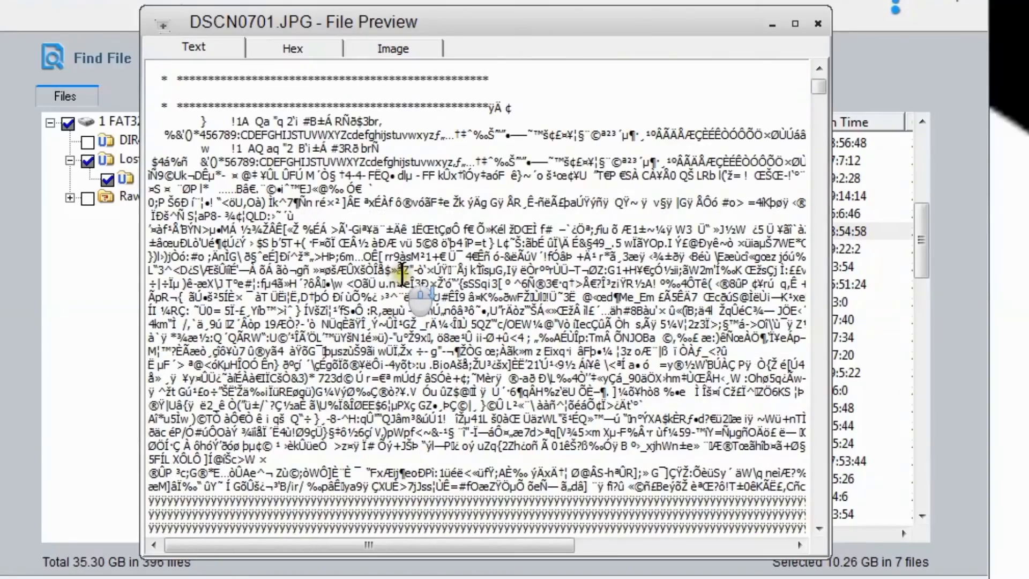
scroll(402, 273, "up", 4)
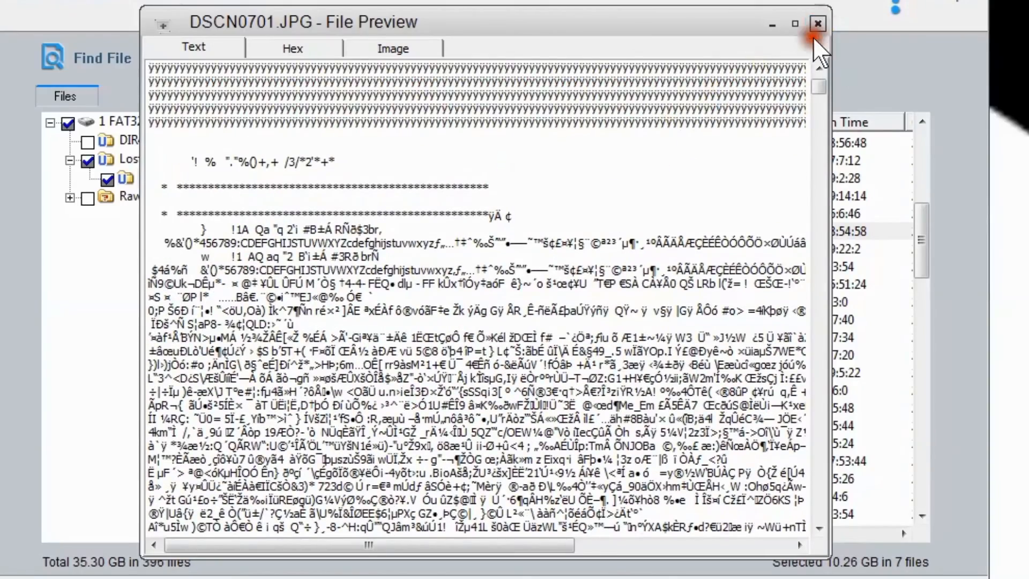
left_click(818, 23)
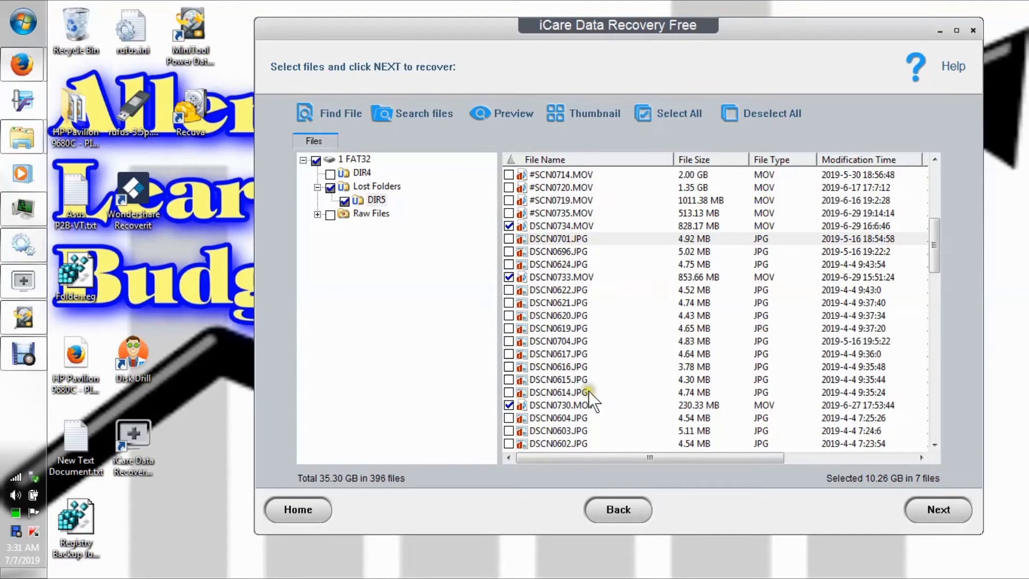
Proceed with the seven marked MOV files, set the save path to F:\ and start the recovery.
mouse_move(931, 256)
left_mouse_down()
mouse_move(961, 439)
mouse_move(950, 429)
mouse_move(936, 220)
mouse_move(937, 240)
left_mouse_up()
left_click(945, 507)
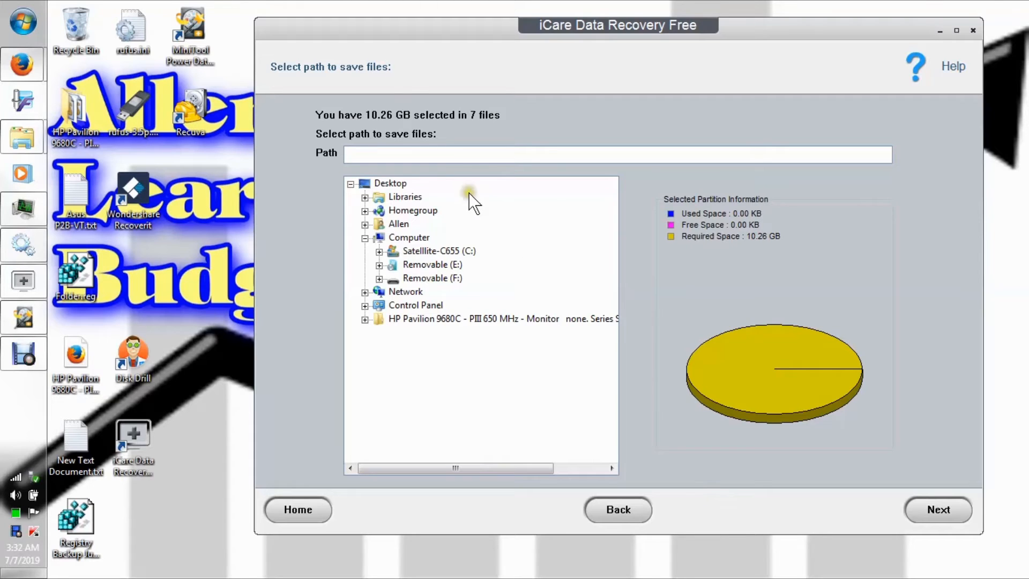
left_click(425, 155)
left_click(885, 154)
left_click(885, 153)
left_click(398, 156)
right_click(377, 154)
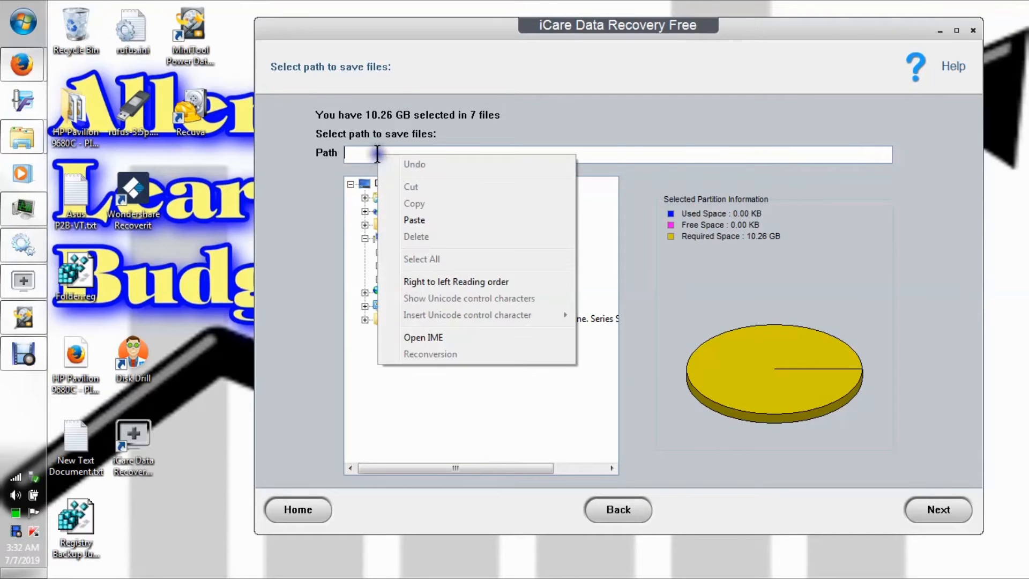
left_click(353, 155)
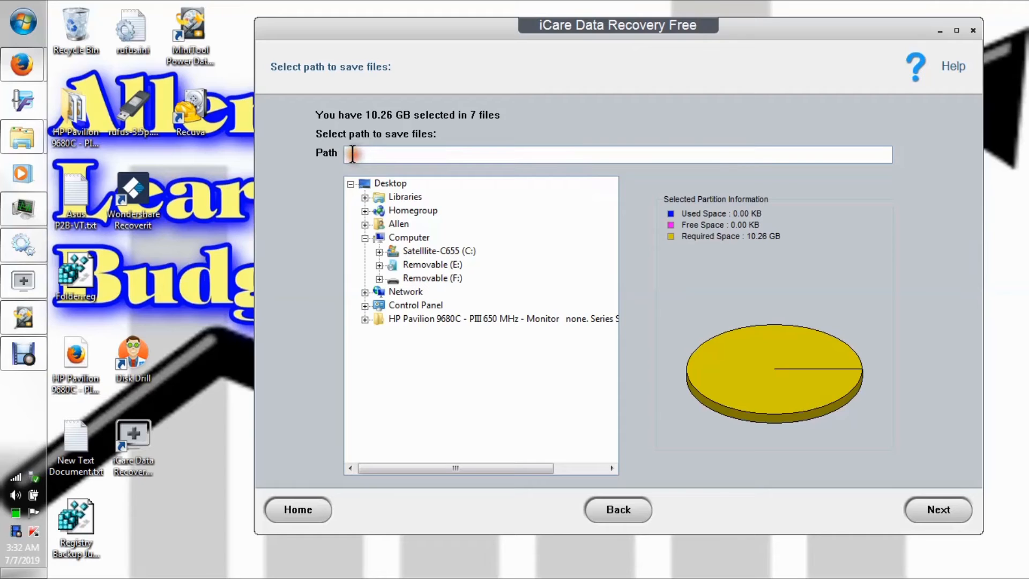
left_click(428, 279)
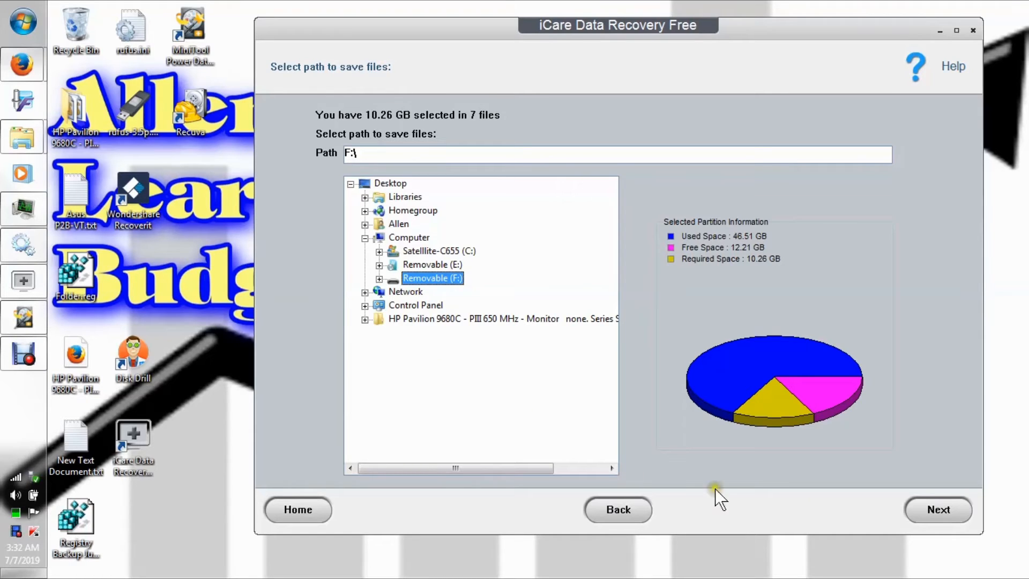
left_click(946, 508)
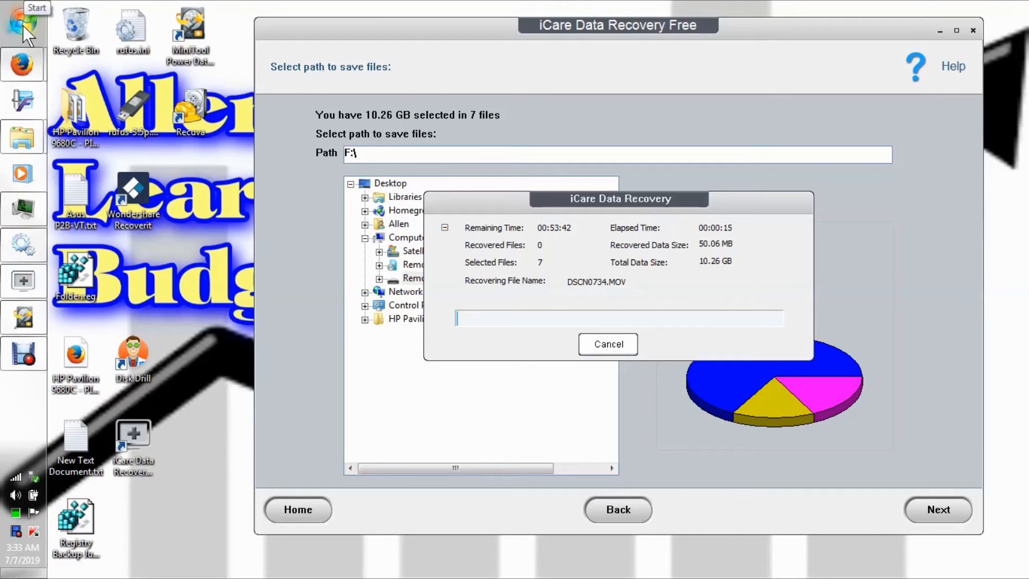
Move the recovery progress window aside and open Removable Disk (F:) in Windows Explorer.
left_click_drag(487, 201, 570, 172)
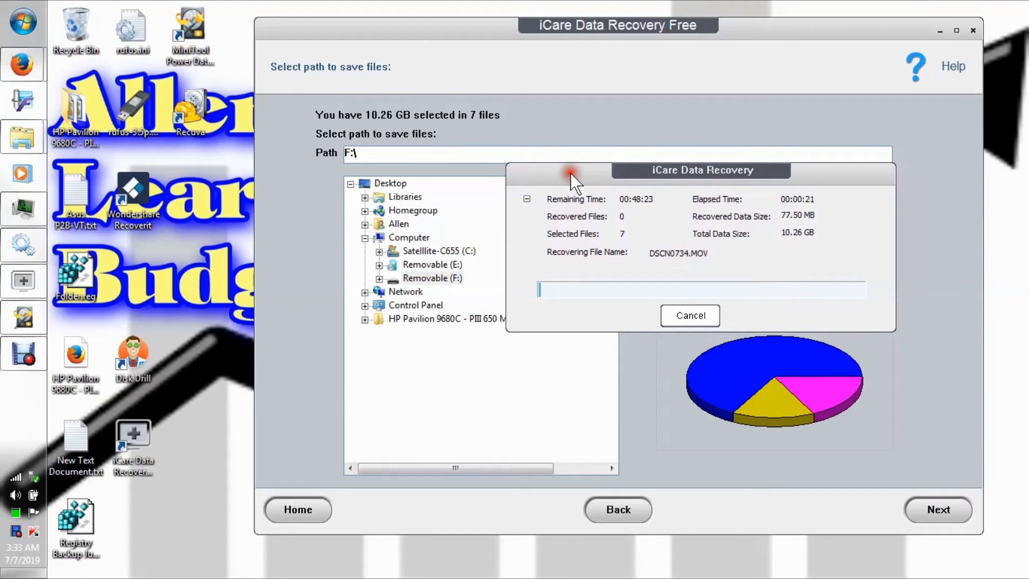
left_click(23, 23)
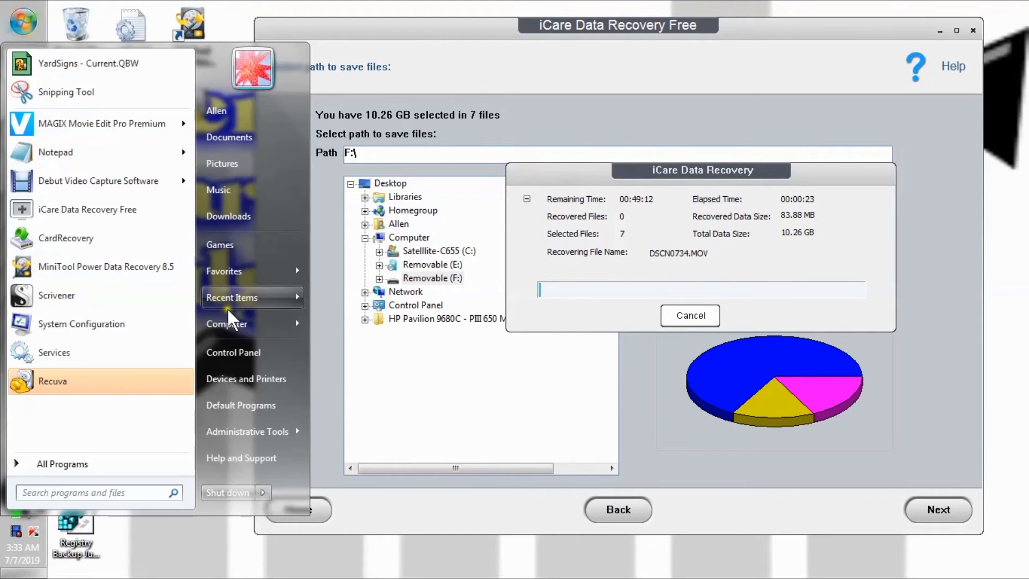
mouse_move(241, 321)
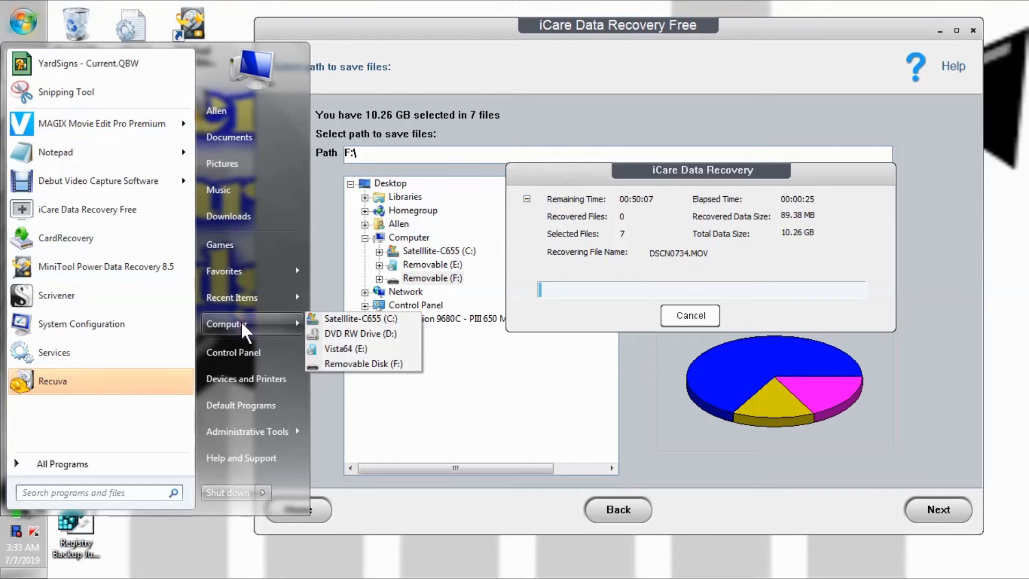
left_click(355, 366)
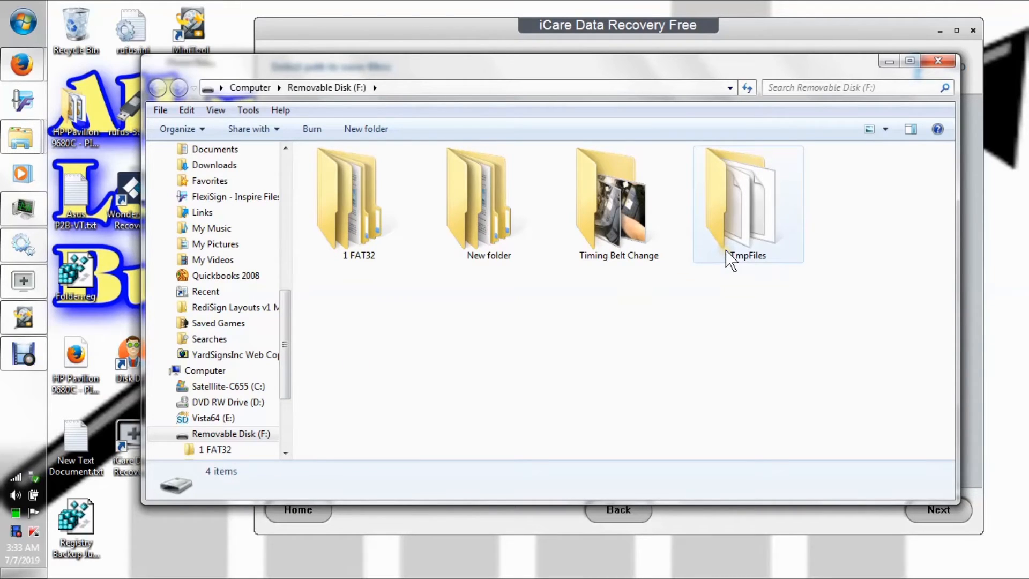
Check the videos in the Recovered folder inside New folder on F:, and return to the drive's root.
mouse_move(724, 250)
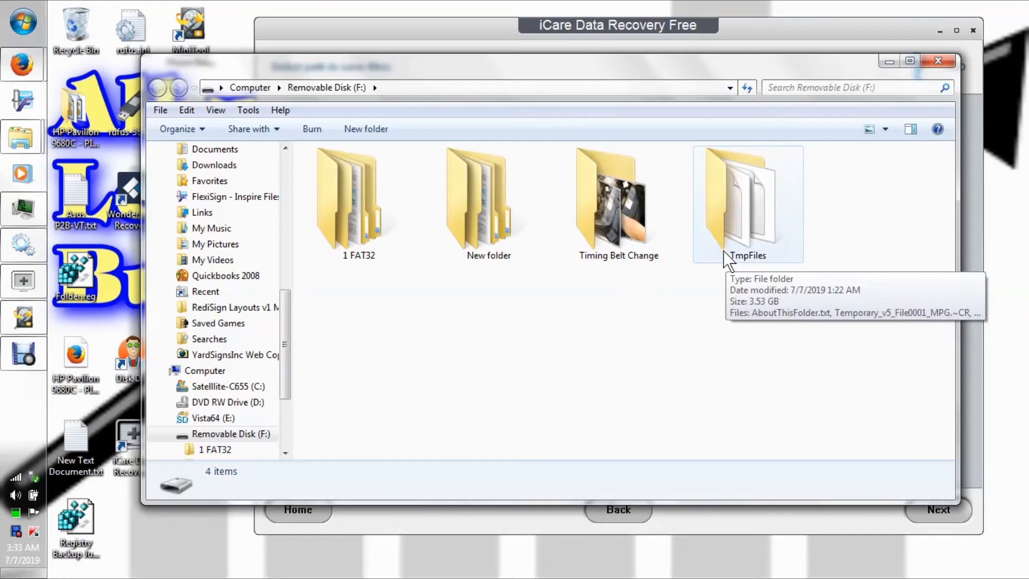
double_click(467, 241)
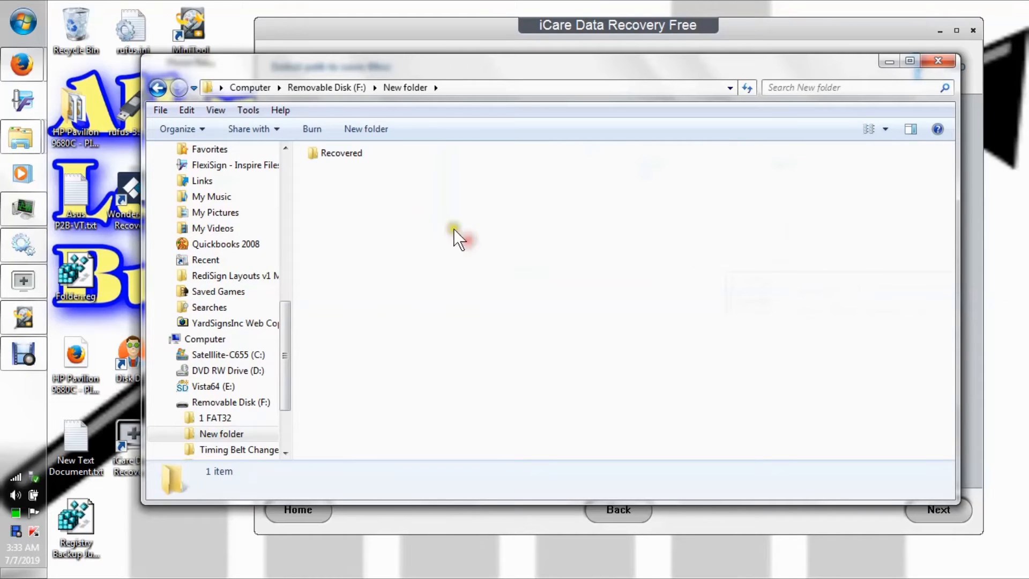
double_click(327, 154)
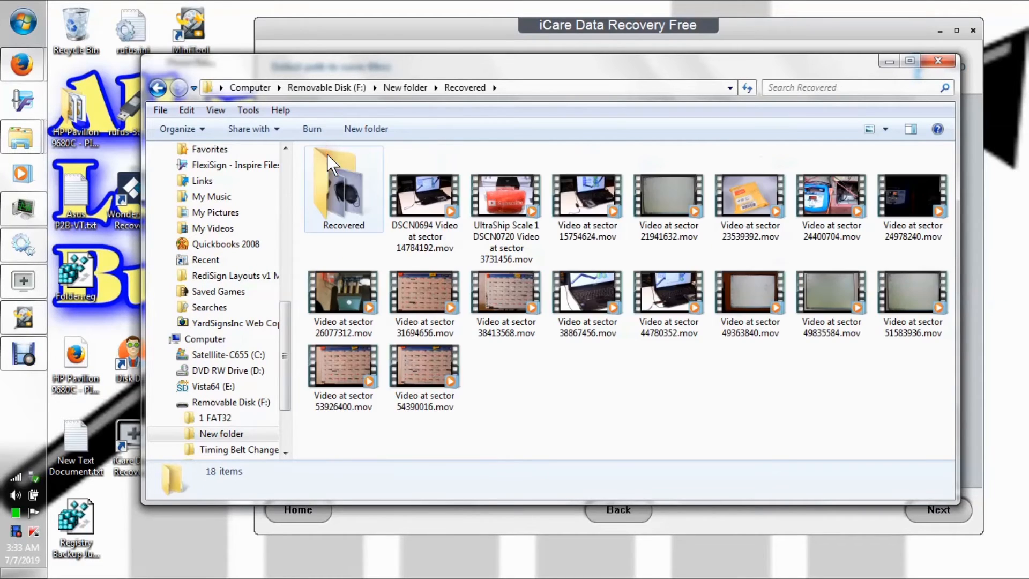
left_click(158, 88)
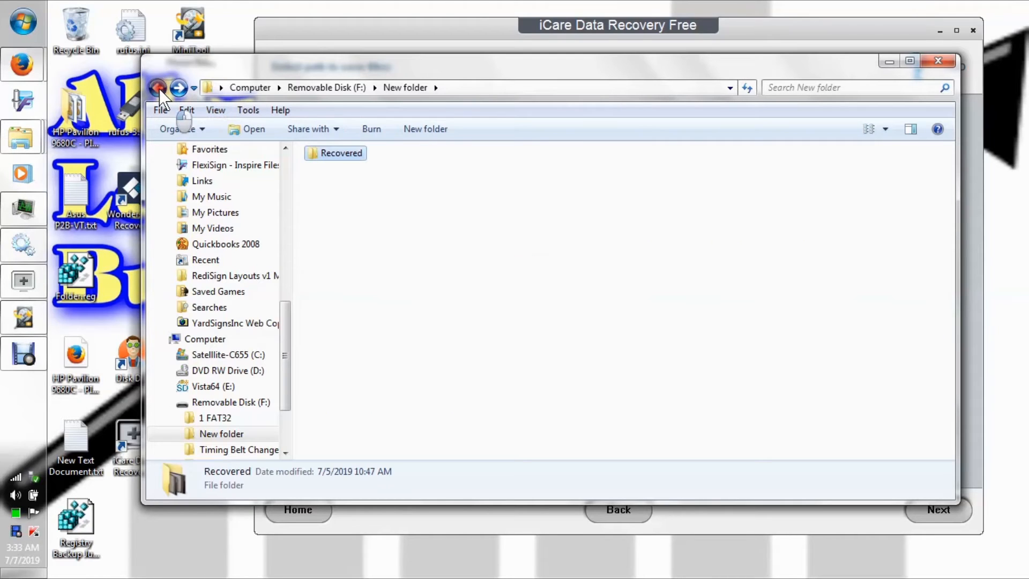
left_click(158, 88)
Open the DIR5 folder under 1 FAT32 > Lost Folders on F: to check the recovery output.
double_click(327, 195)
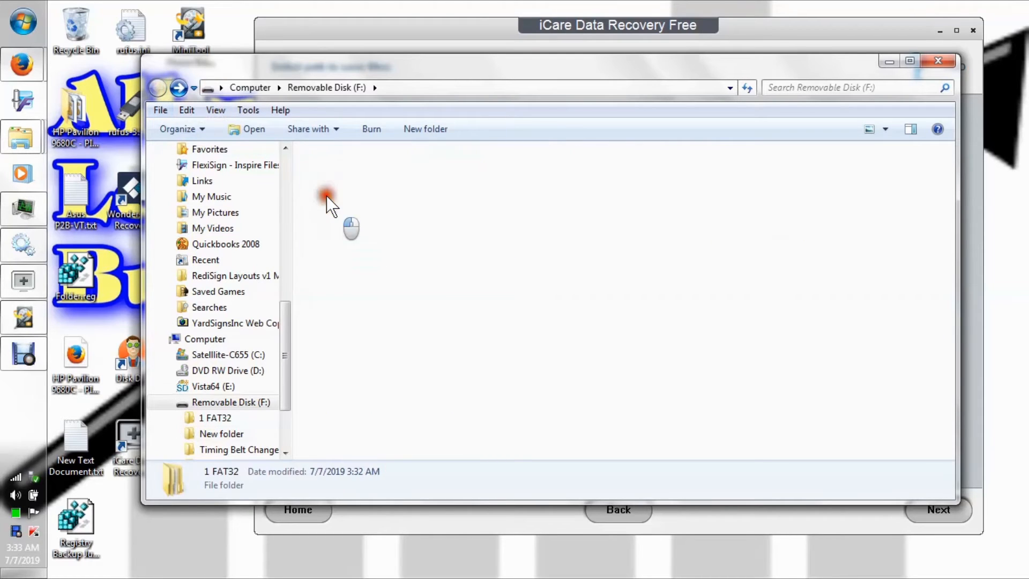
double_click(322, 156)
double_click(322, 156)
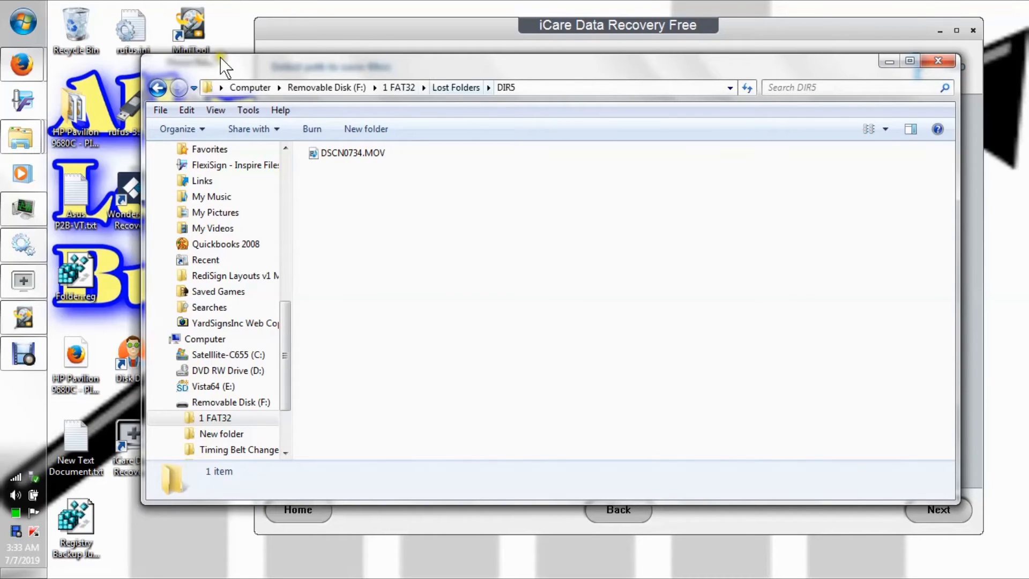
Return to the root of F:, minimize the Explorer window and move the recovery progress window aside to watch the saving.
left_click(156, 89)
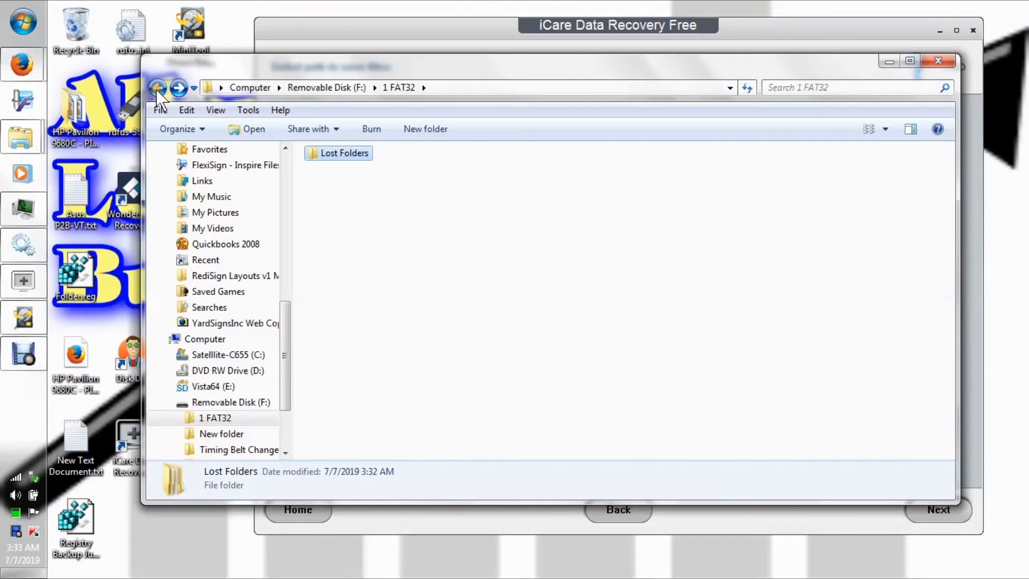
left_click(156, 89)
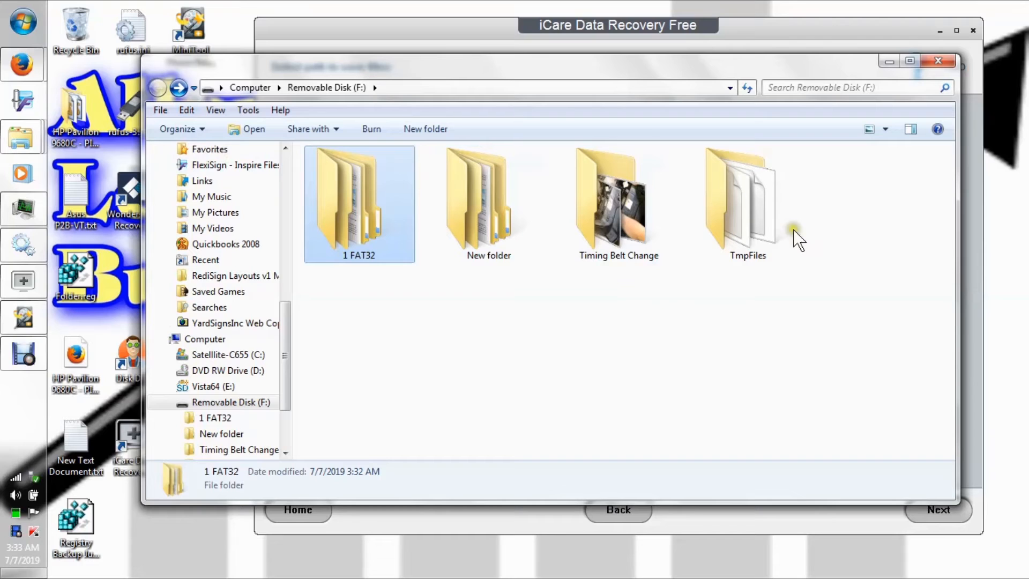
left_click(889, 61)
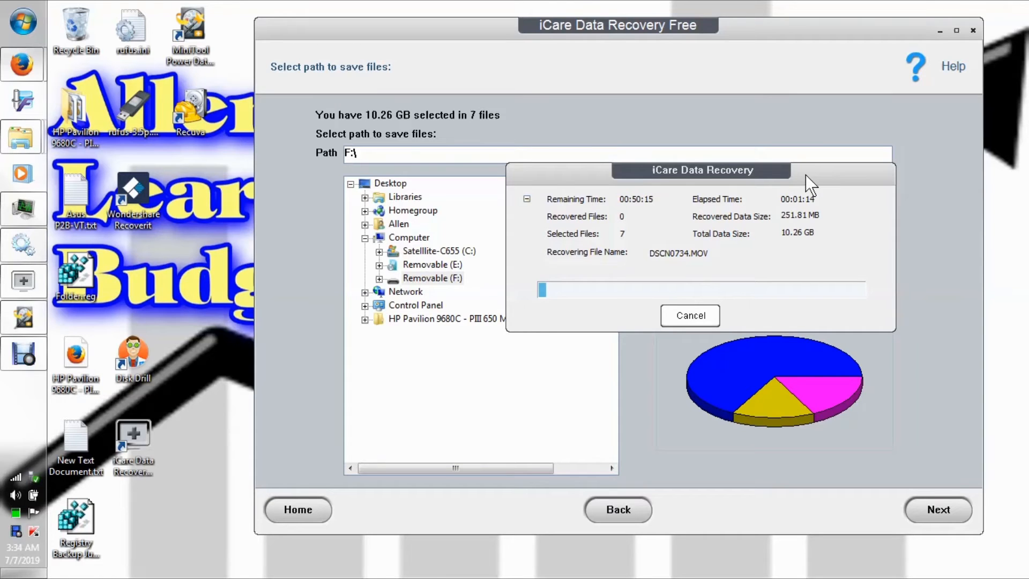
left_click_drag(806, 175, 735, 123)
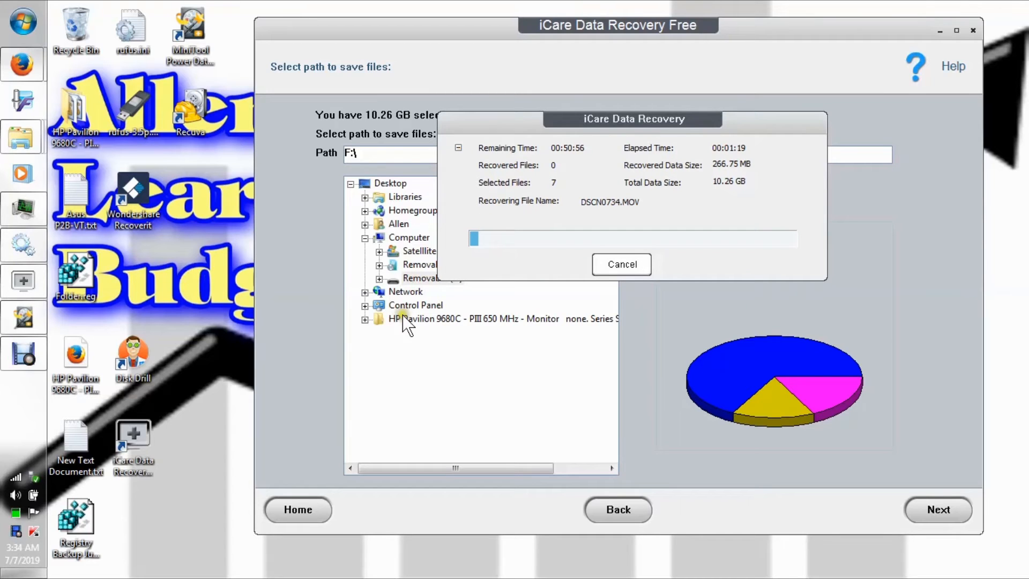
mouse_move(19, 353)
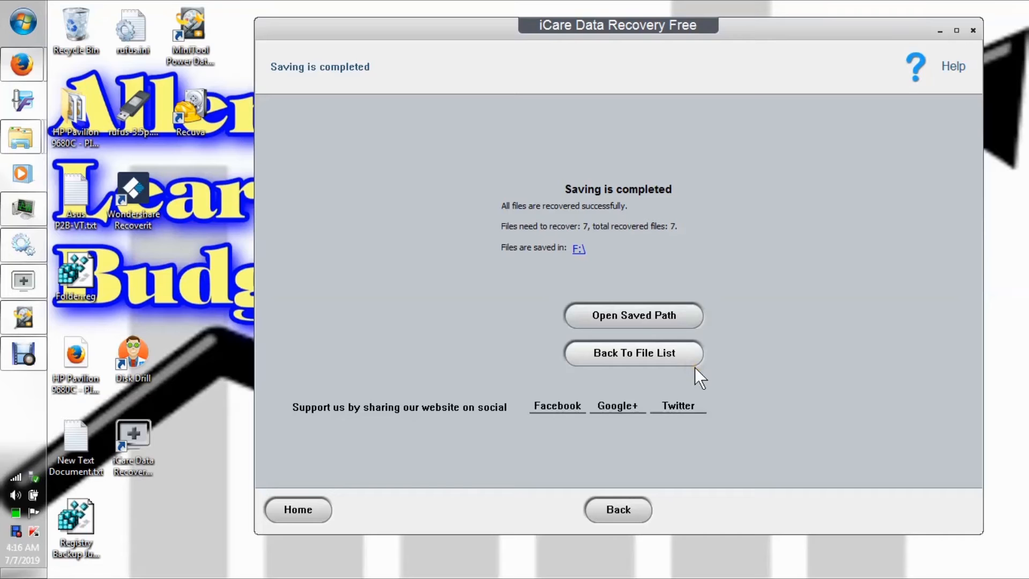
Open the saved path of the completed recovery and browse to 1 FAT32 > Lost Folders > DIR5.
left_click(608, 317)
left_click(615, 313)
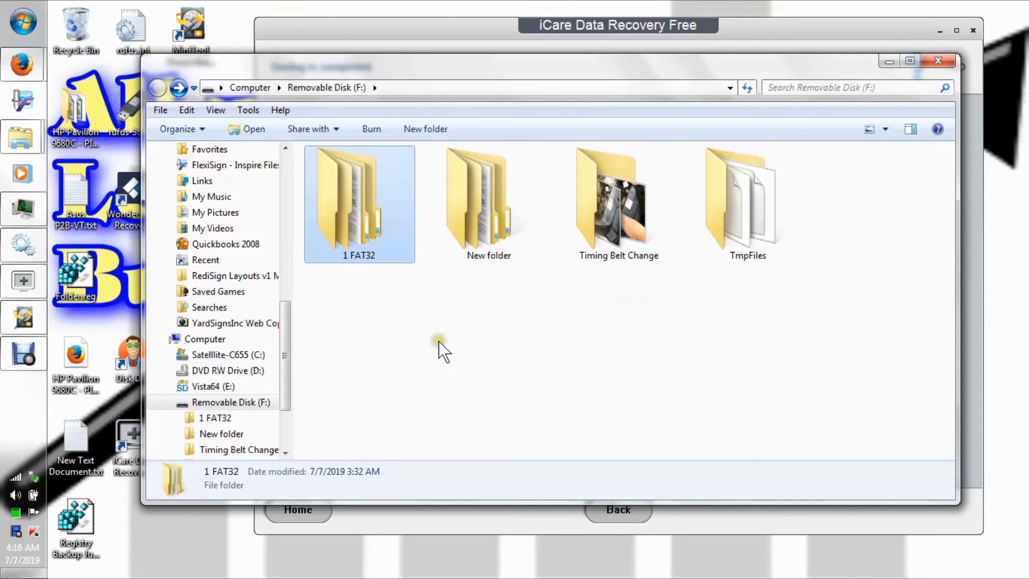
double_click(361, 242)
double_click(329, 156)
double_click(329, 156)
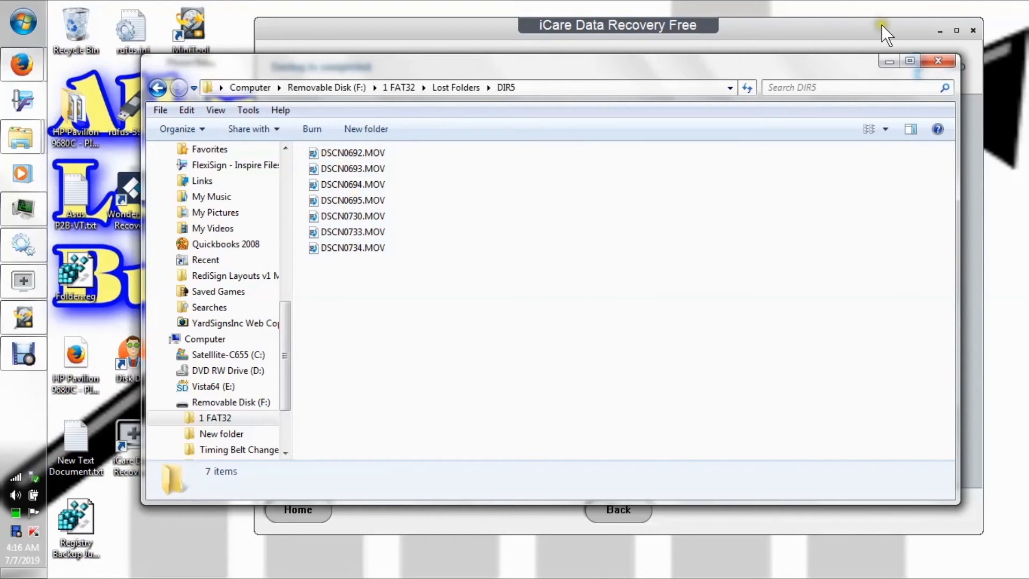
Display the recovered MOV files in DIR5 as large icons to check their thumbnails.
left_click(888, 129)
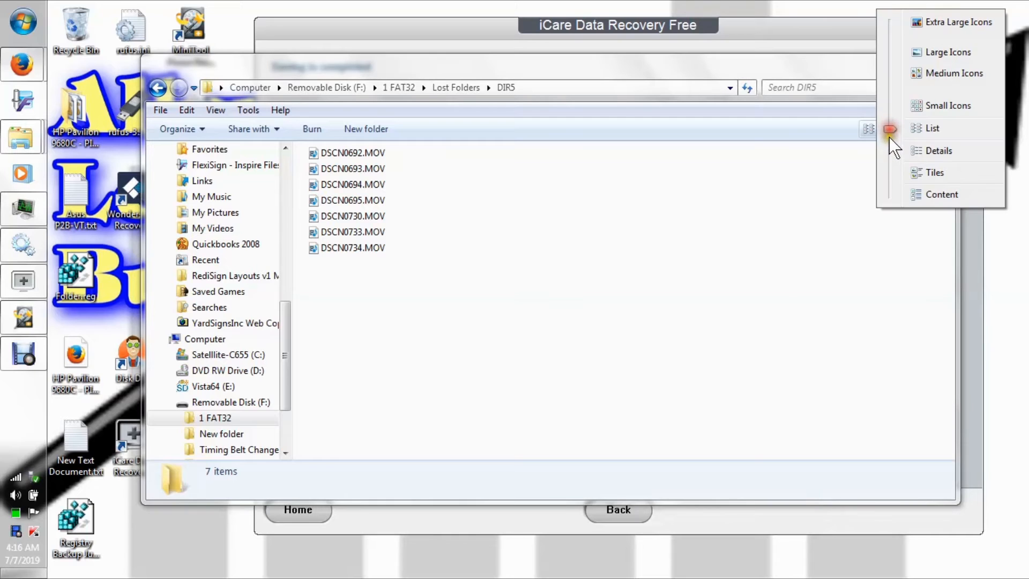
left_click_drag(886, 127, 888, 37)
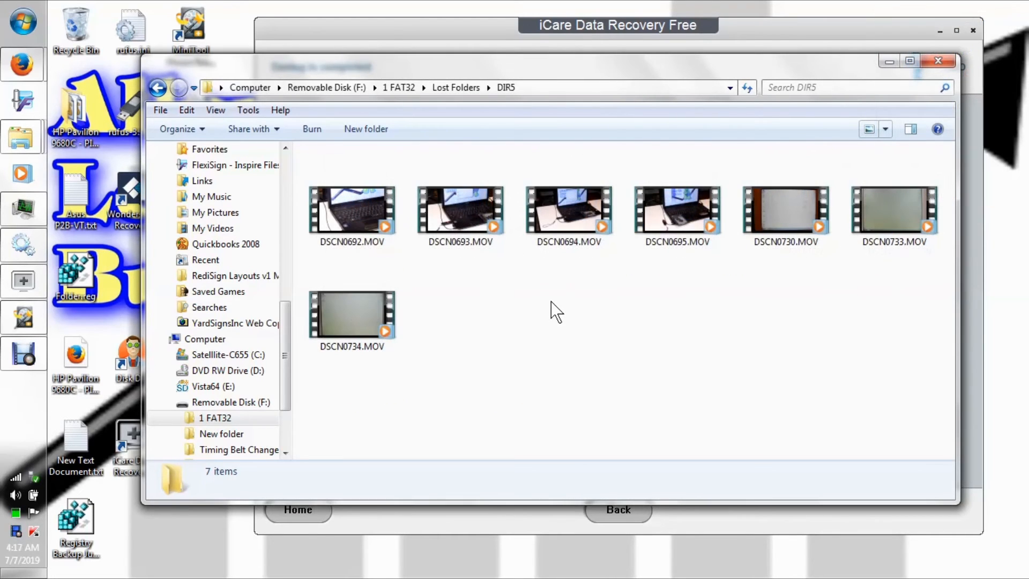
left_click(552, 303)
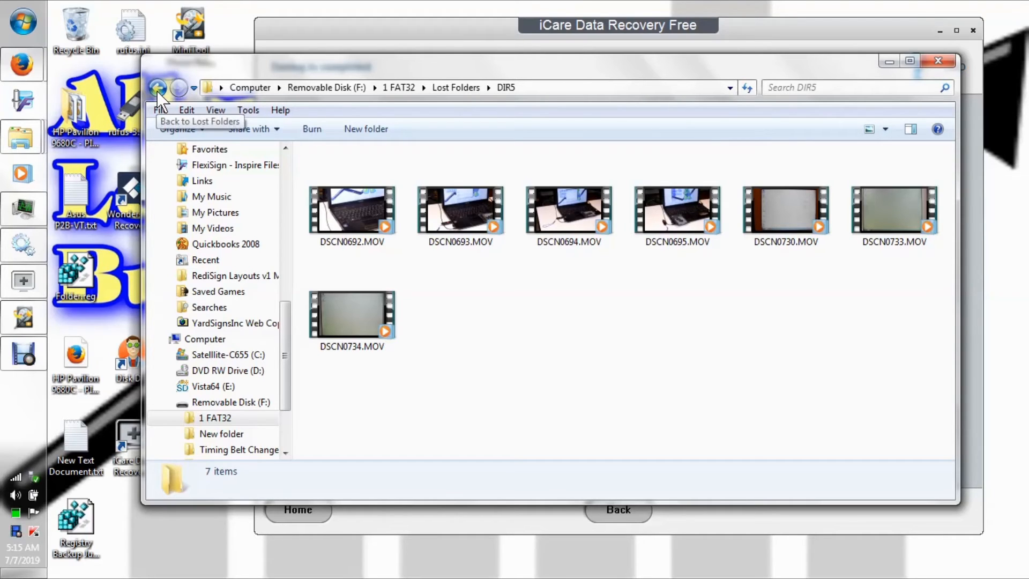
Go back to the root of F: and delete the 1 FAT32 folder.
left_click(157, 88)
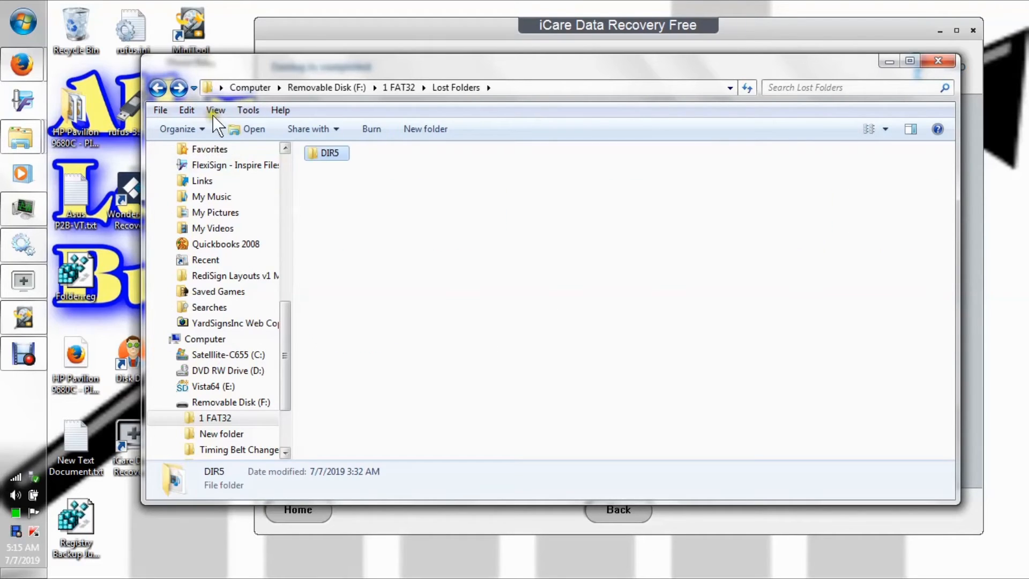
left_click(158, 92)
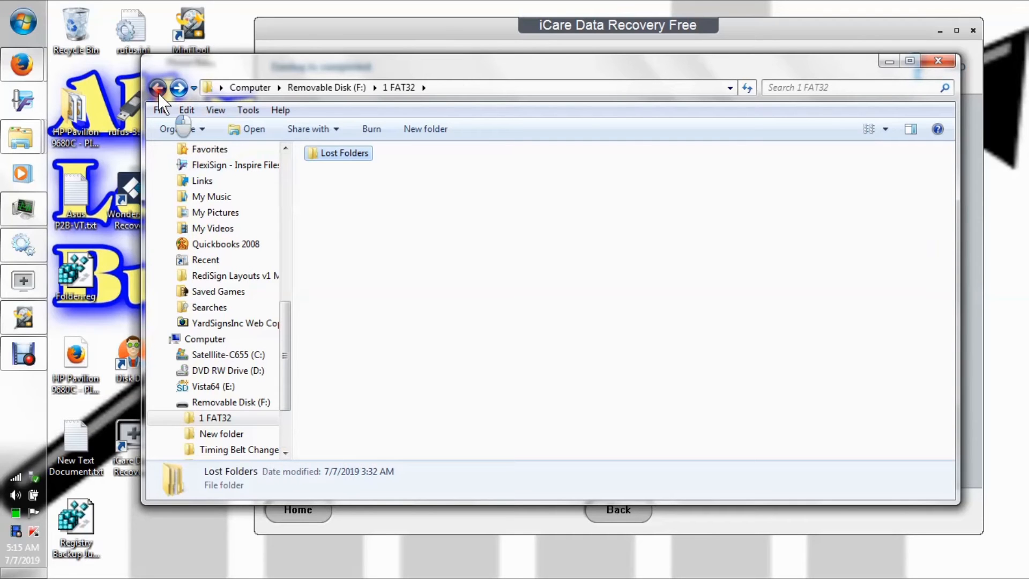
left_click(159, 93)
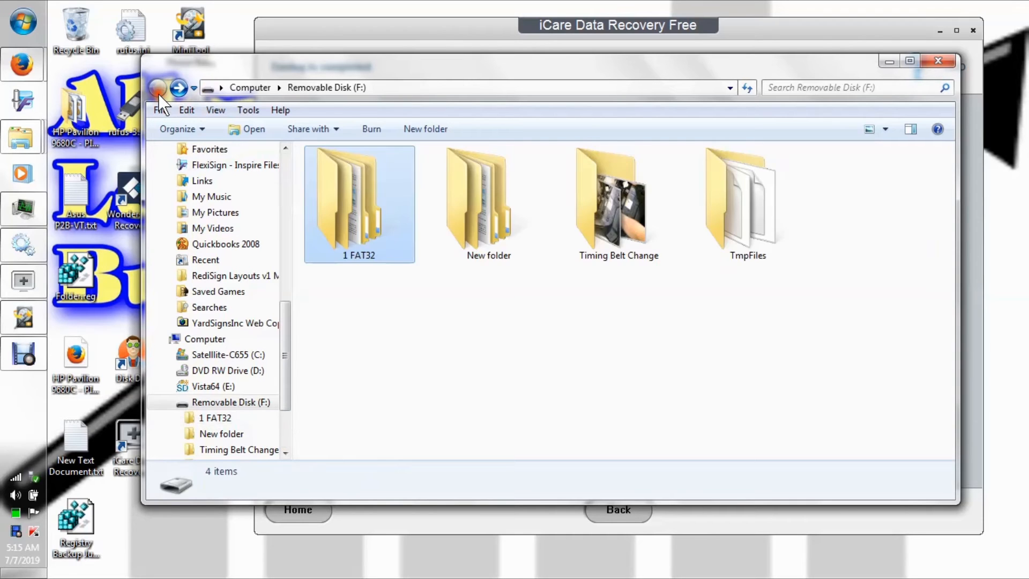
right_click(352, 237)
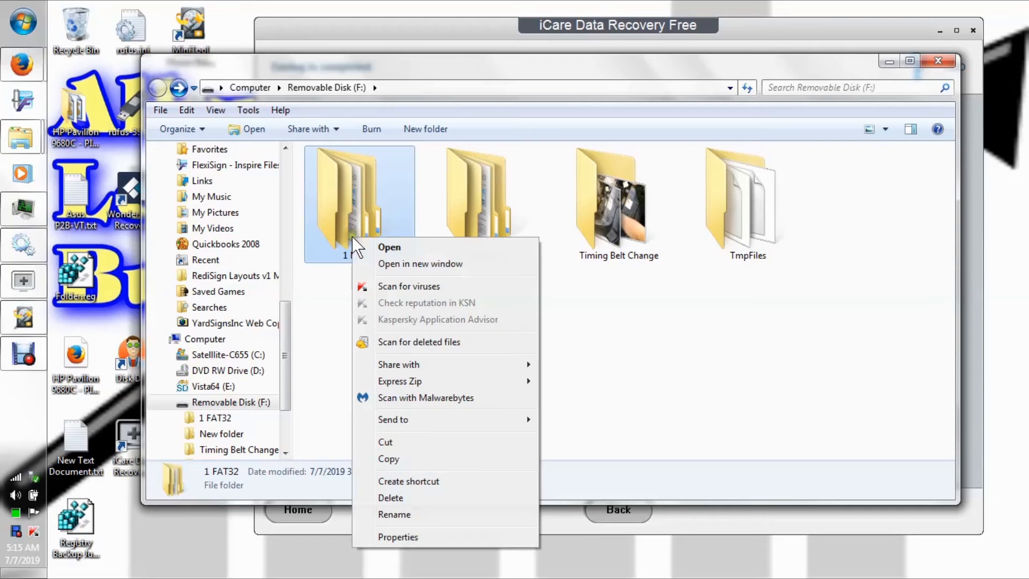
left_click(415, 496)
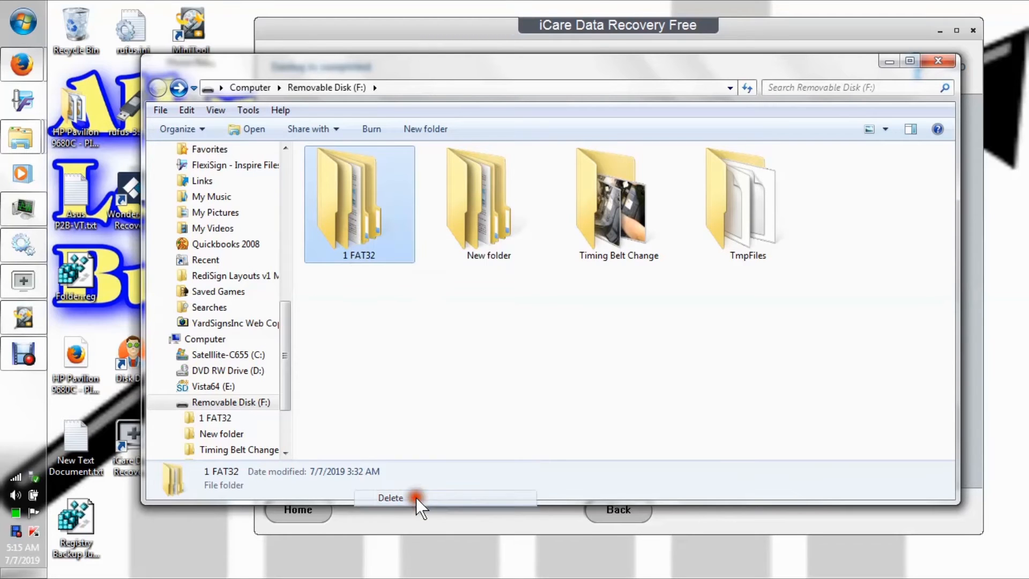
left_click(593, 359)
Permanently delete the TmpFiles folder from F: and minimize the Explorer window.
right_click(625, 210)
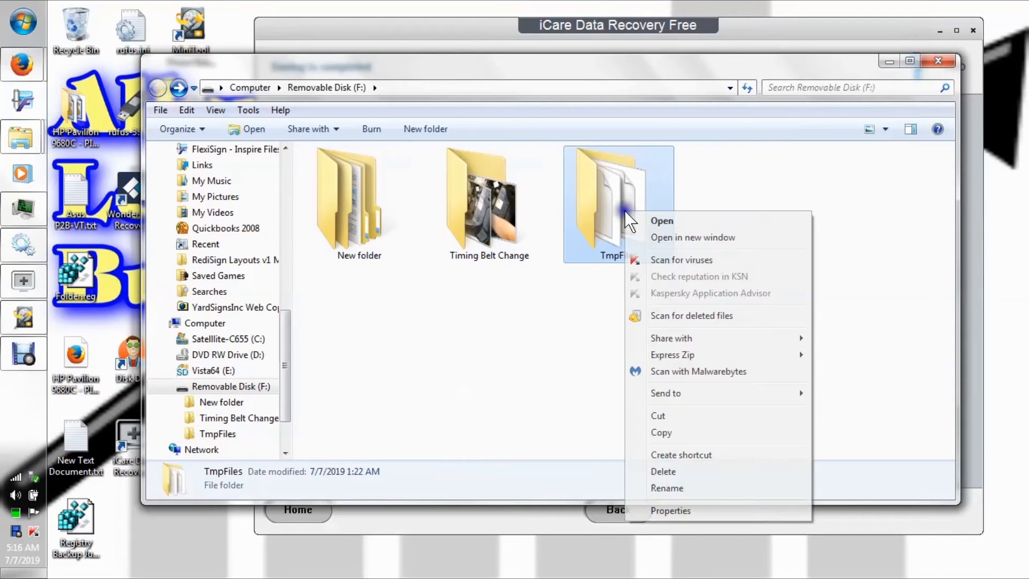
left_click(687, 471)
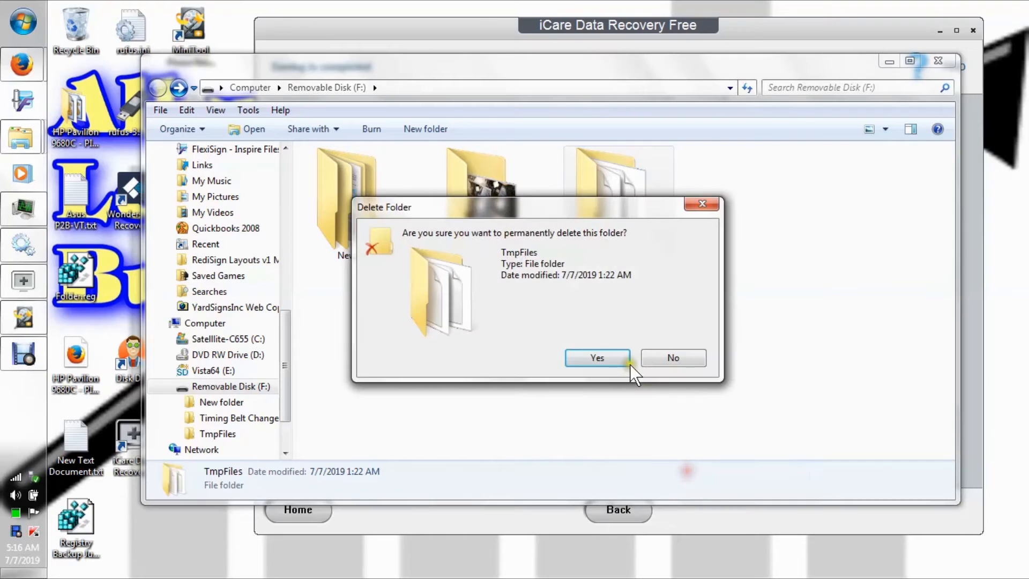
left_click(615, 360)
left_click(883, 62)
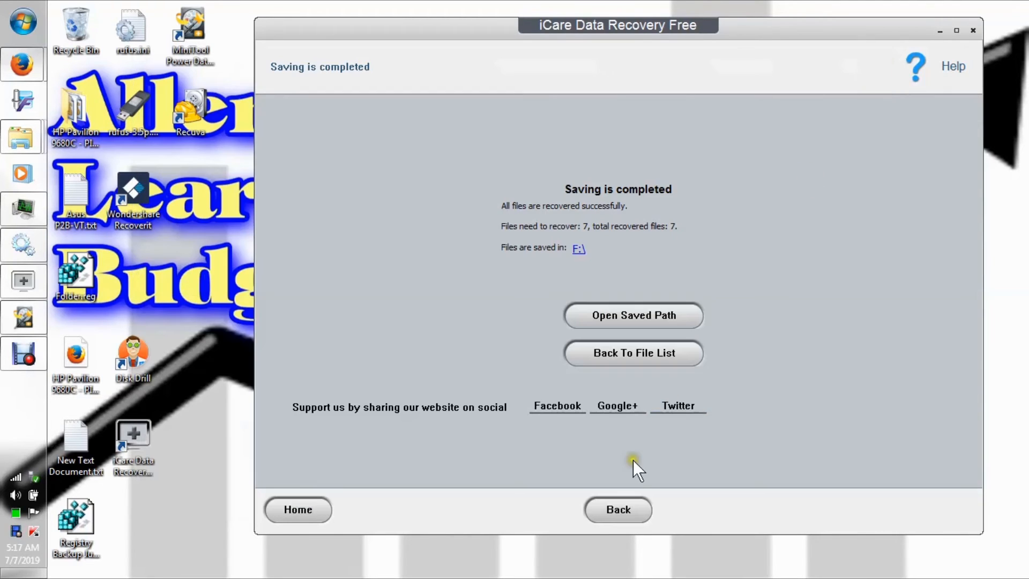
Return to the list of recoverable files and deselect all marked files.
left_click(607, 510)
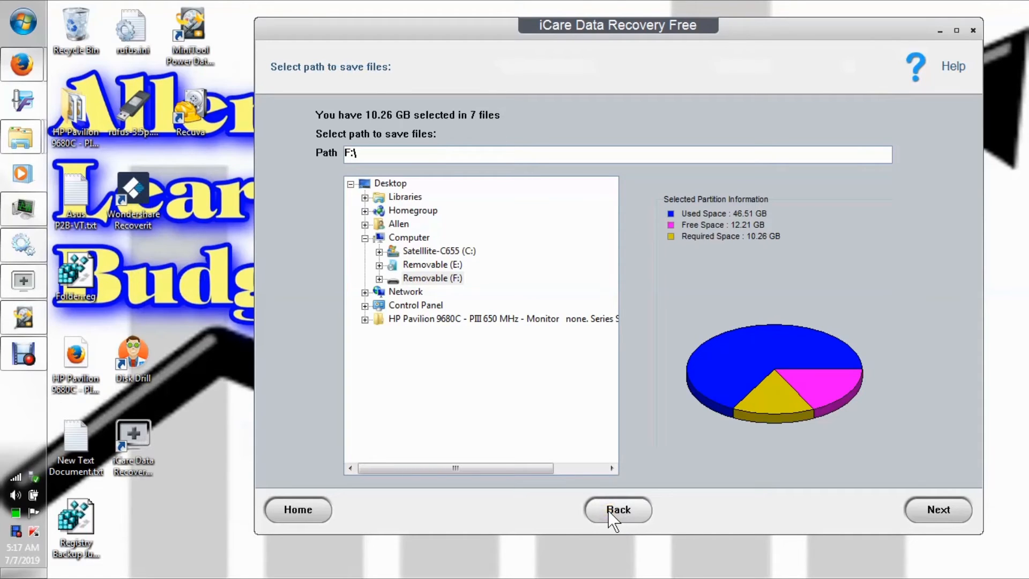
left_click(607, 511)
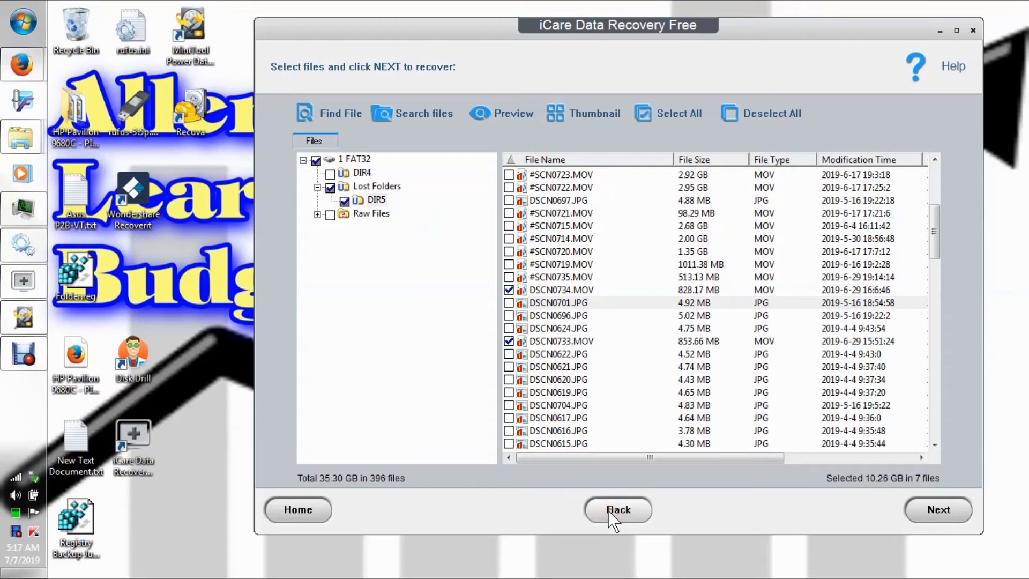
left_click(751, 113)
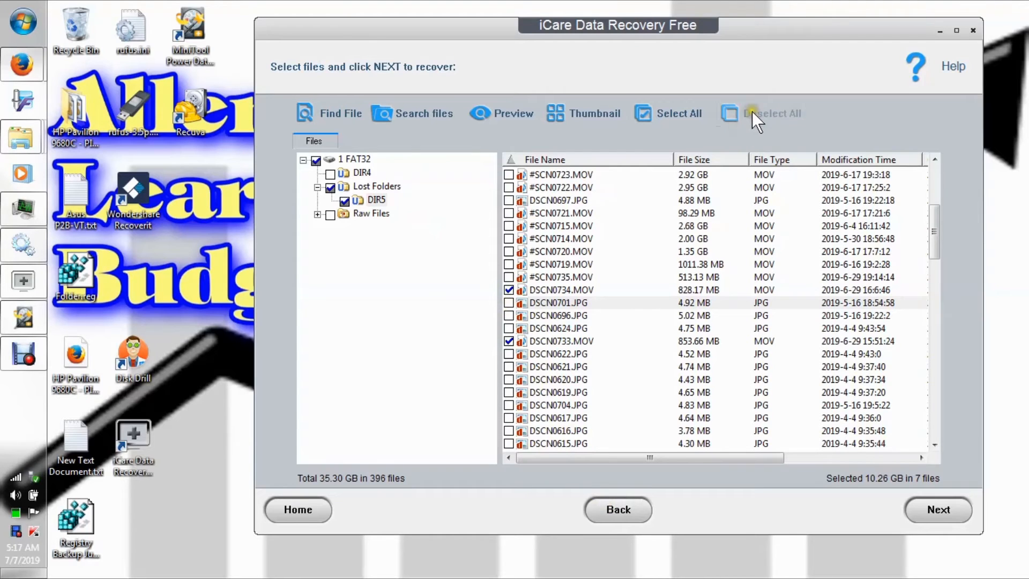
Mark all files in the DIR5 lost folder for recovery.
left_click_drag(928, 210, 930, 348)
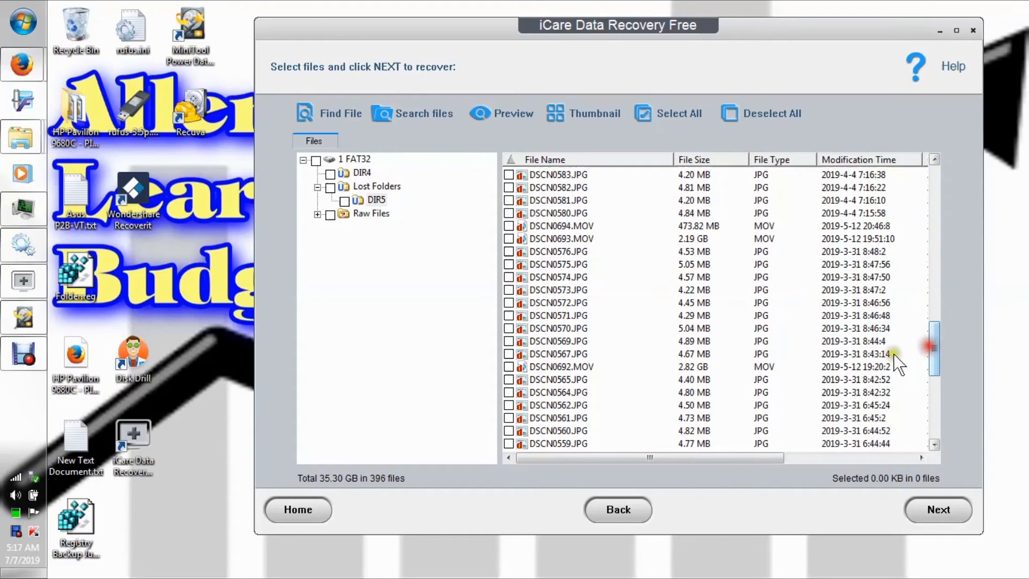
left_click(509, 354)
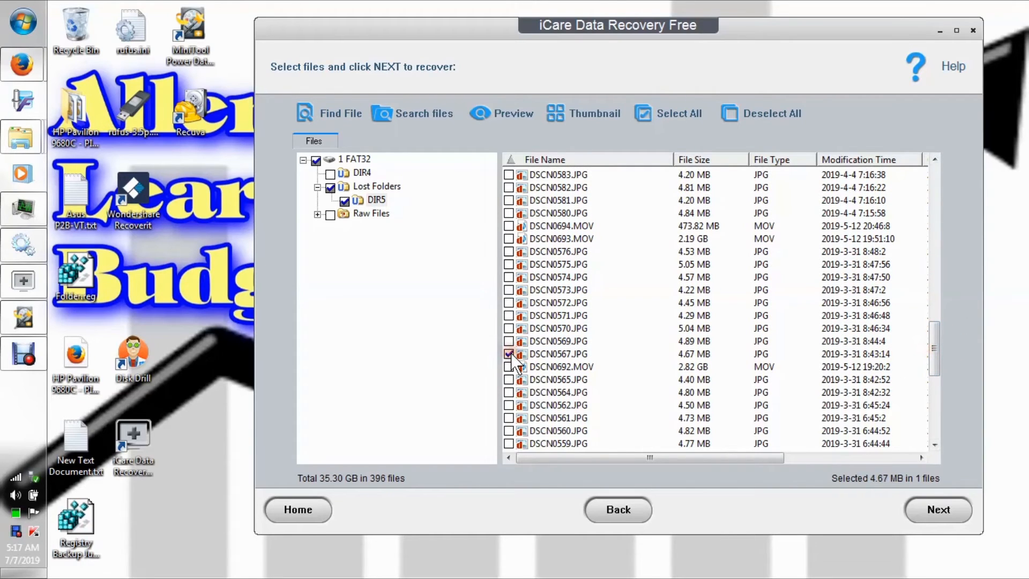
left_click(673, 118)
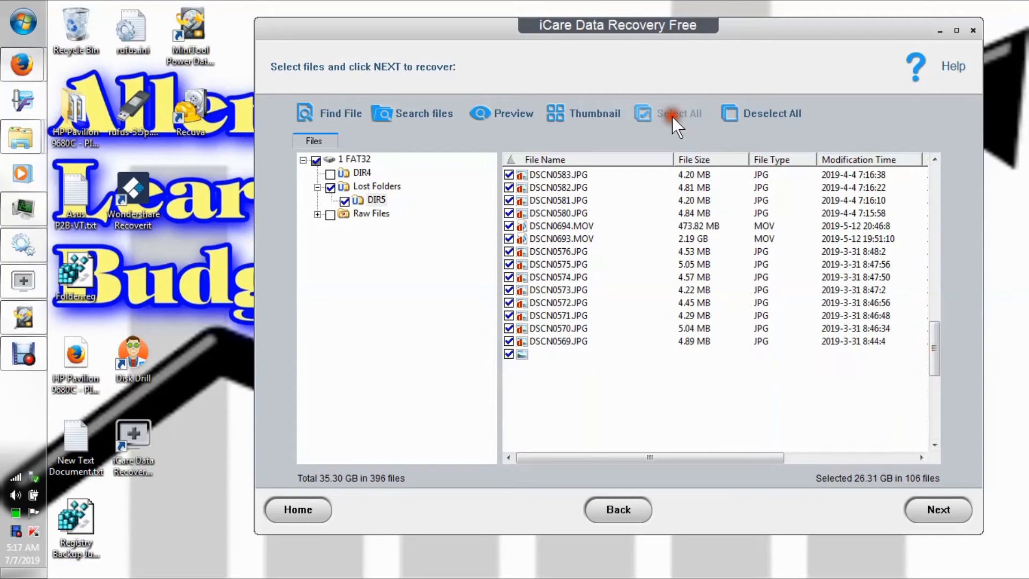
Unmark DSCN0692.MOV, DSCN0693.MOV, DSCN0694.MOV and DSCN0695.MOV in the DIR5 file list.
left_click(509, 367)
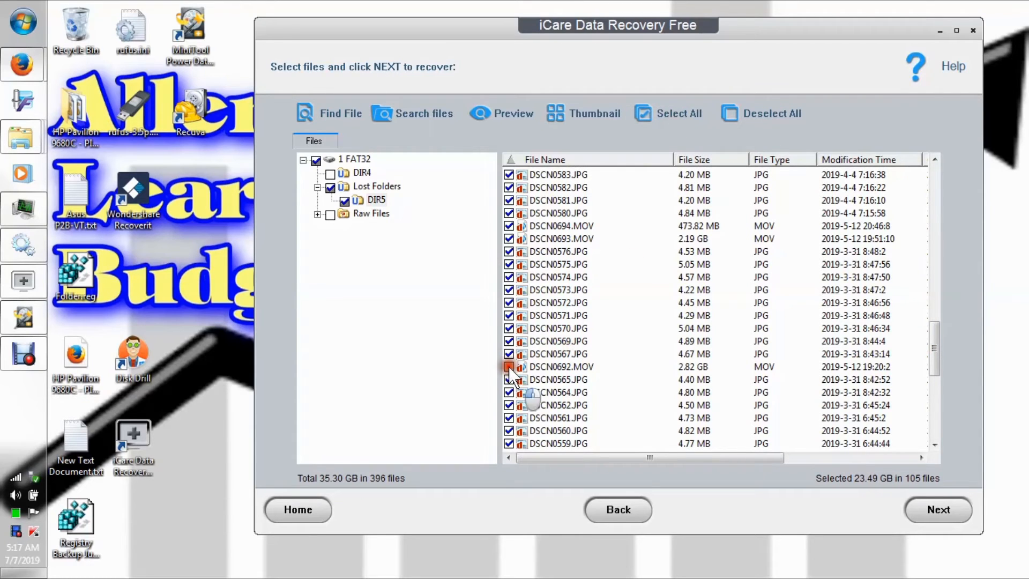
left_click_drag(935, 333, 615, 381)
left_click(509, 367)
left_click(508, 354)
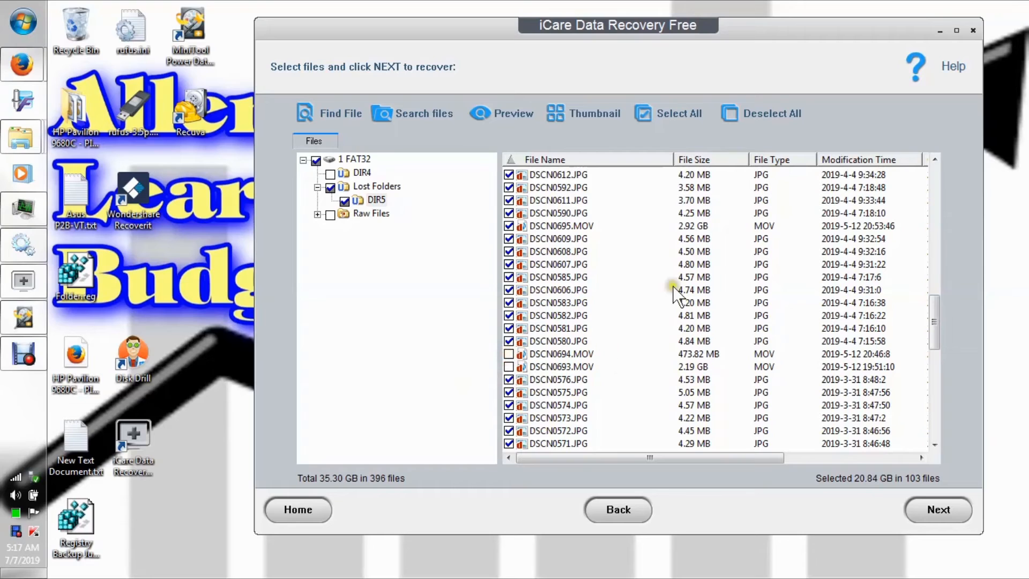
left_click(509, 225)
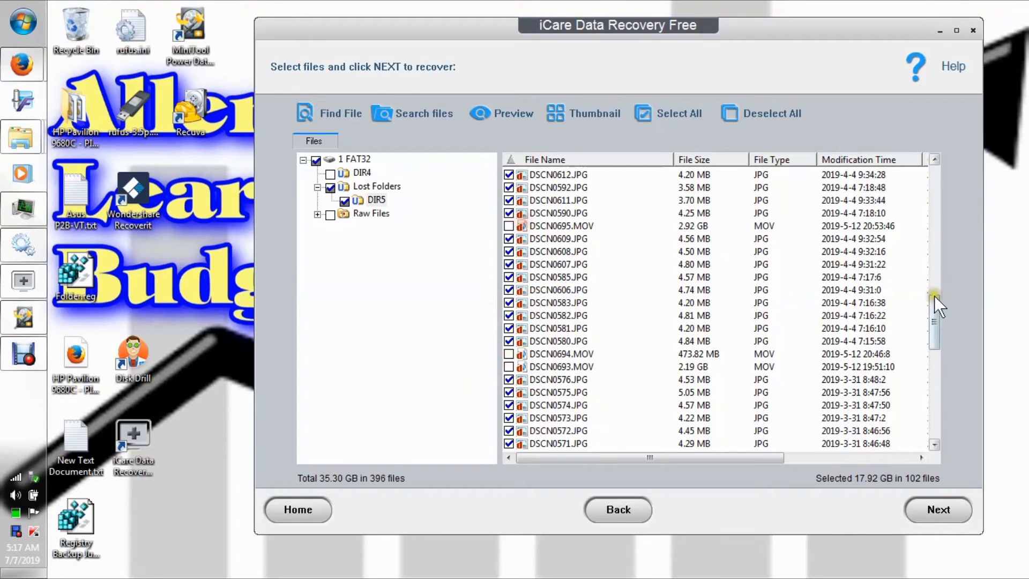
Unmark DSCN0730.MOV and DSCN0614.JPG in the DIR5 file list.
left_click_drag(935, 308, 934, 258)
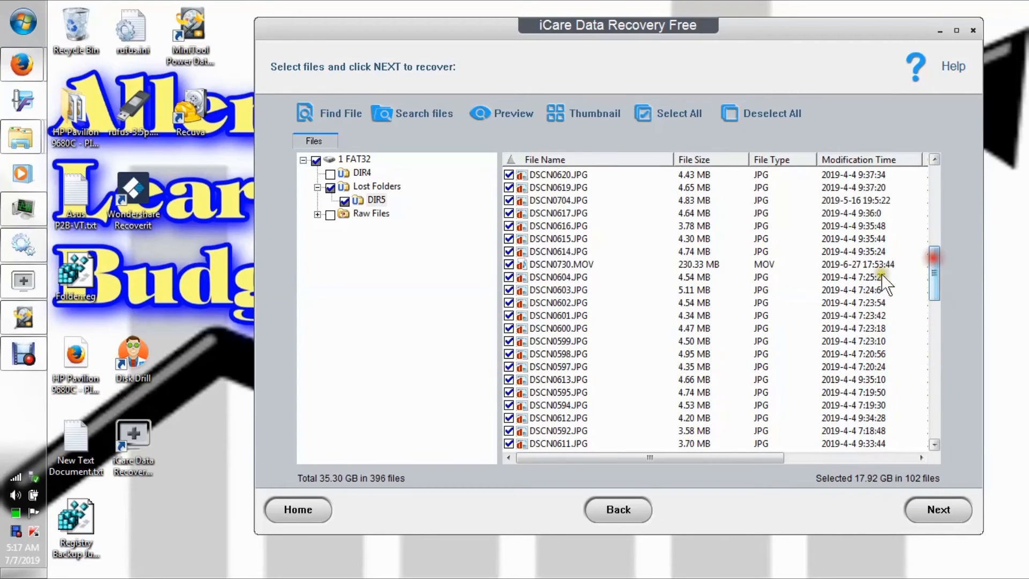
left_click(509, 264)
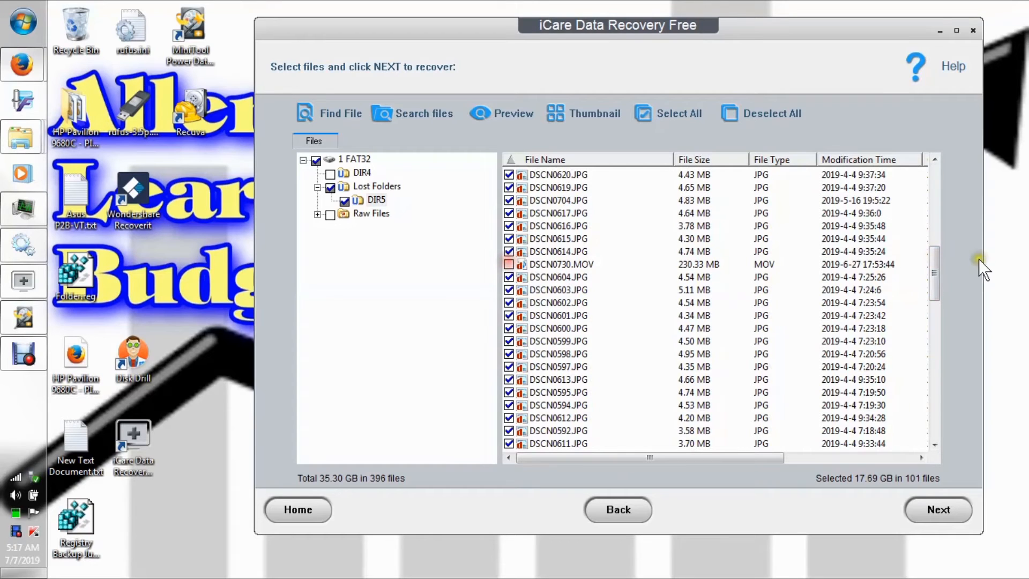
left_click_drag(934, 262, 937, 224)
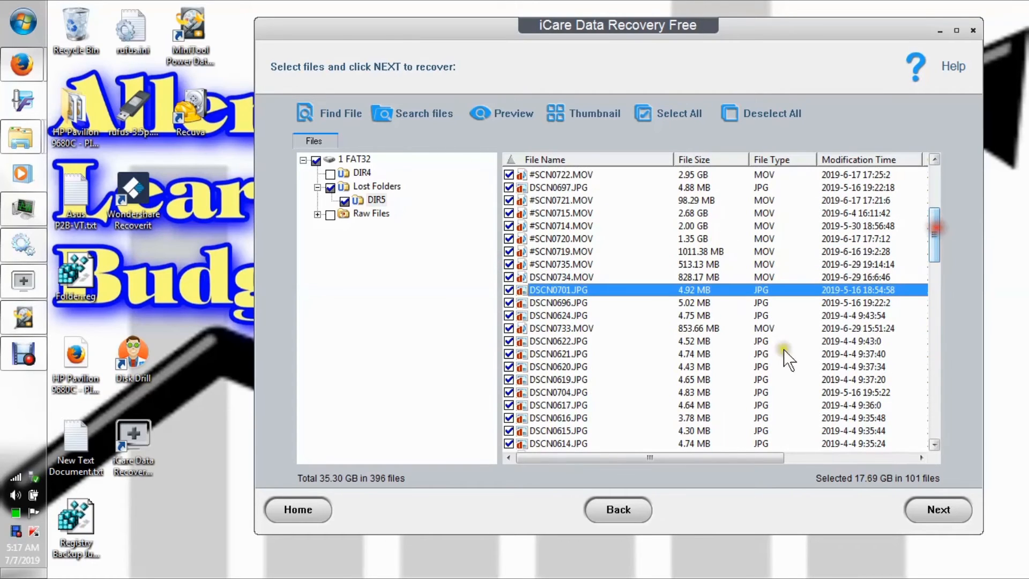
left_click(509, 443)
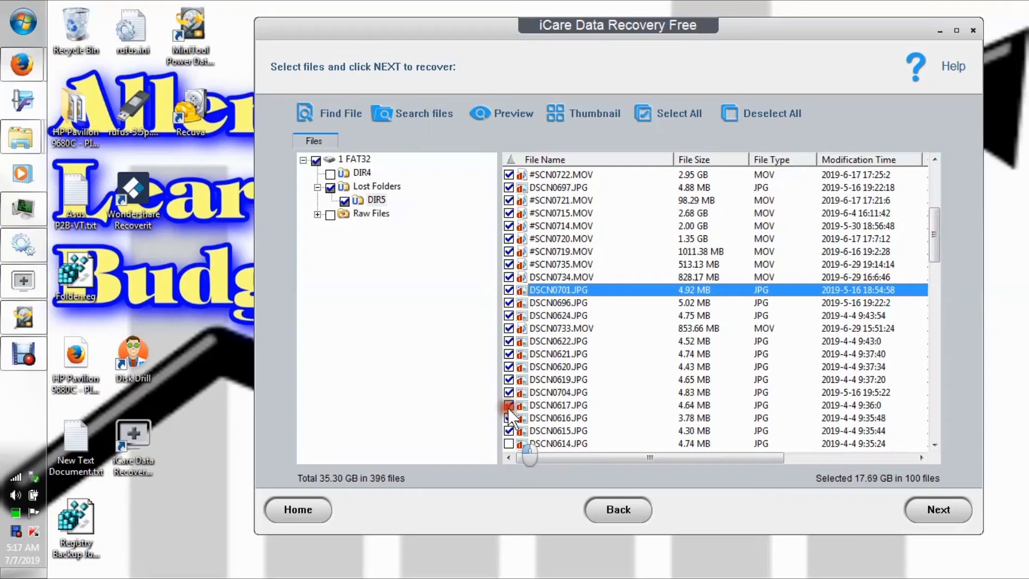
Unmark the consecutive files from #SCN0722.MOV through DSCN0734.MOV, including DSCN0697.JPG.
left_click(509, 175)
left_click(509, 187)
left_click(509, 200)
left_click(509, 213)
left_click(509, 226)
left_click(508, 238)
left_click(508, 251)
left_click(509, 264)
left_click(508, 277)
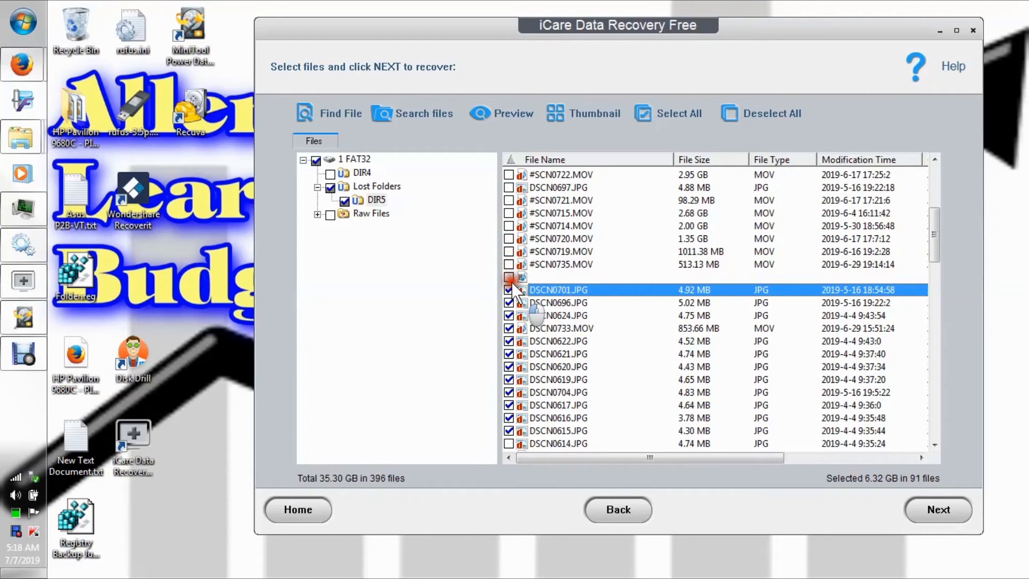
Unmark the still-selected files from DSCN0701.JPG through DSCN0615.JPG in the DIR5 file list.
left_click(508, 290)
left_click(508, 303)
left_click(508, 316)
left_click(508, 341)
left_click(508, 354)
left_click(509, 367)
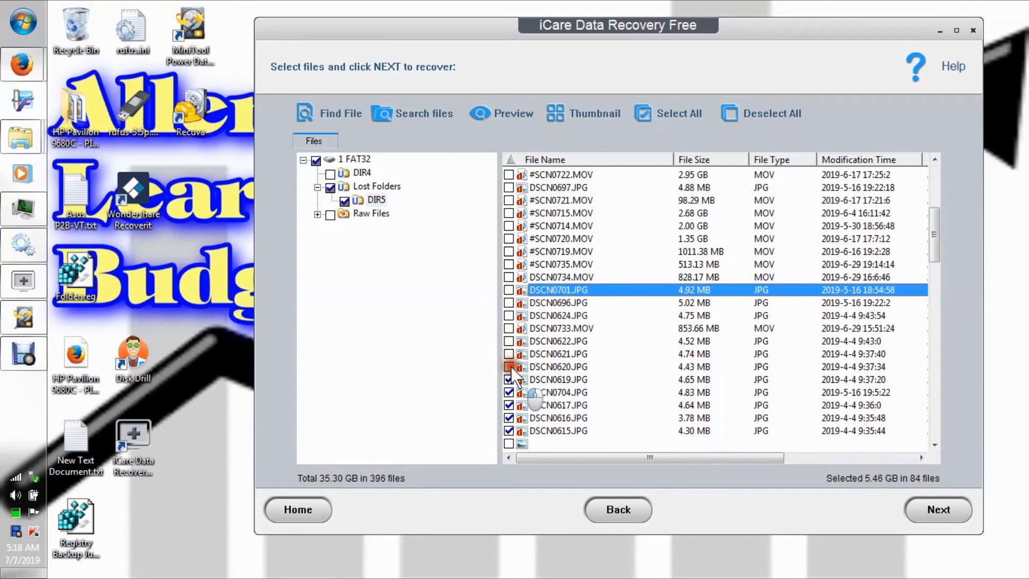
left_click(509, 392)
left_click(509, 405)
left_click(508, 417)
left_click(509, 430)
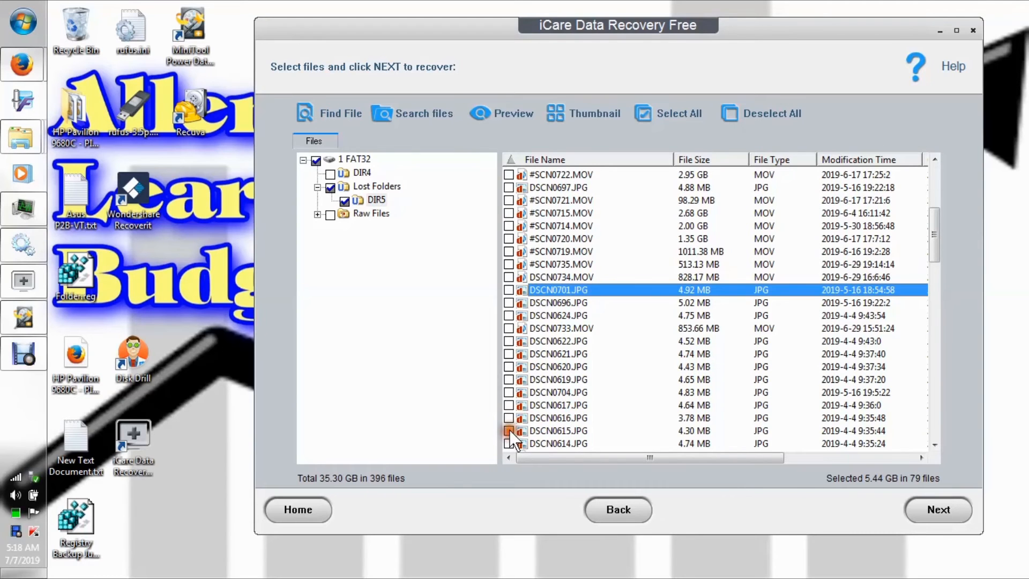
Unmark every file from #SCN0723.MOV back up to Mid June Part 2 DSCN0726.MOV at the start of the DIR5 list.
left_click_drag(937, 232, 932, 194)
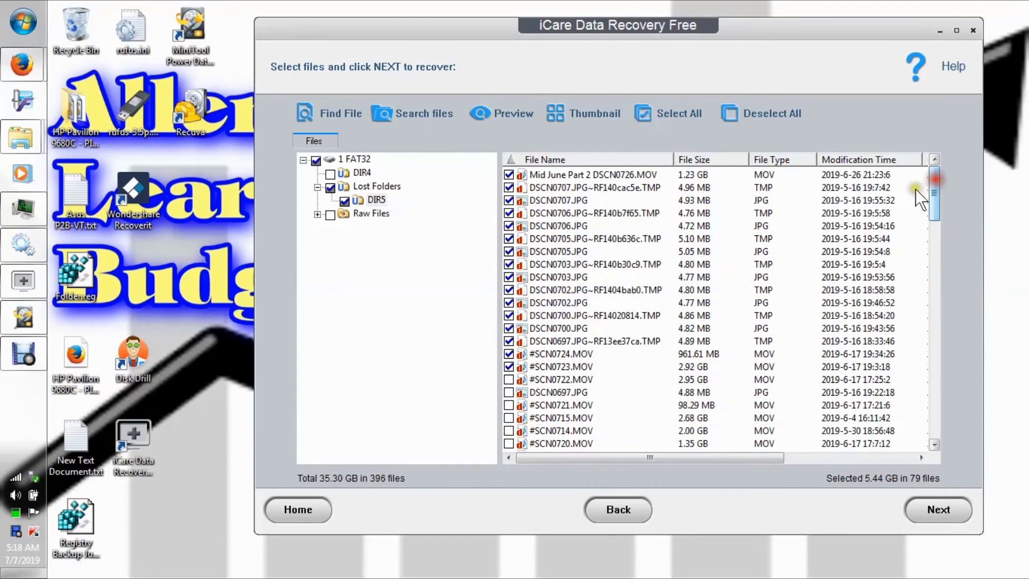
left_click(508, 367)
left_click(509, 354)
left_click(509, 341)
left_click(509, 328)
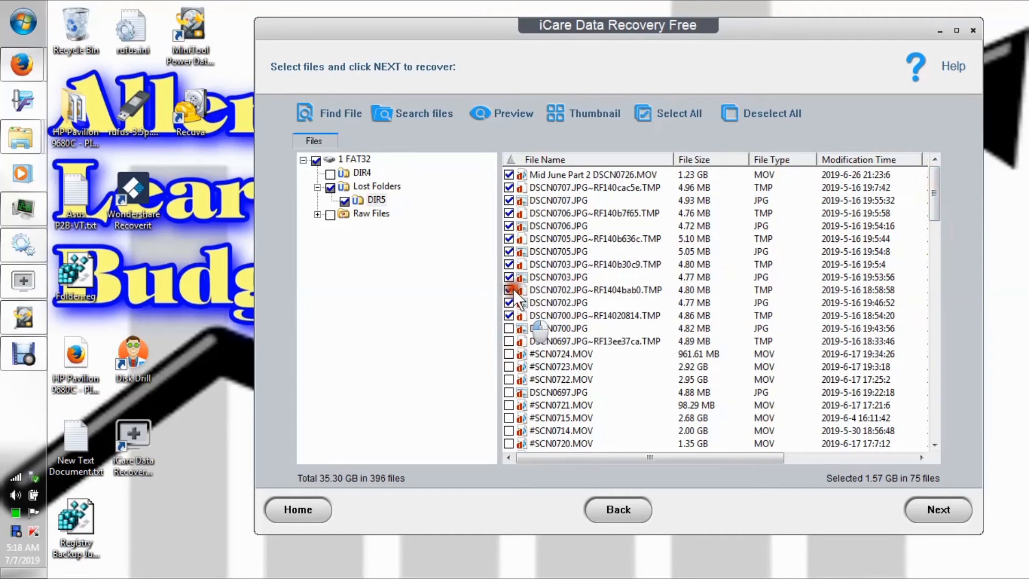
left_click(509, 315)
left_click(509, 302)
left_click(509, 289)
left_click(509, 277)
left_click(509, 264)
left_click(508, 252)
left_click(508, 238)
left_click(509, 226)
left_click(509, 213)
left_click(509, 200)
left_click(509, 187)
left_click(509, 175)
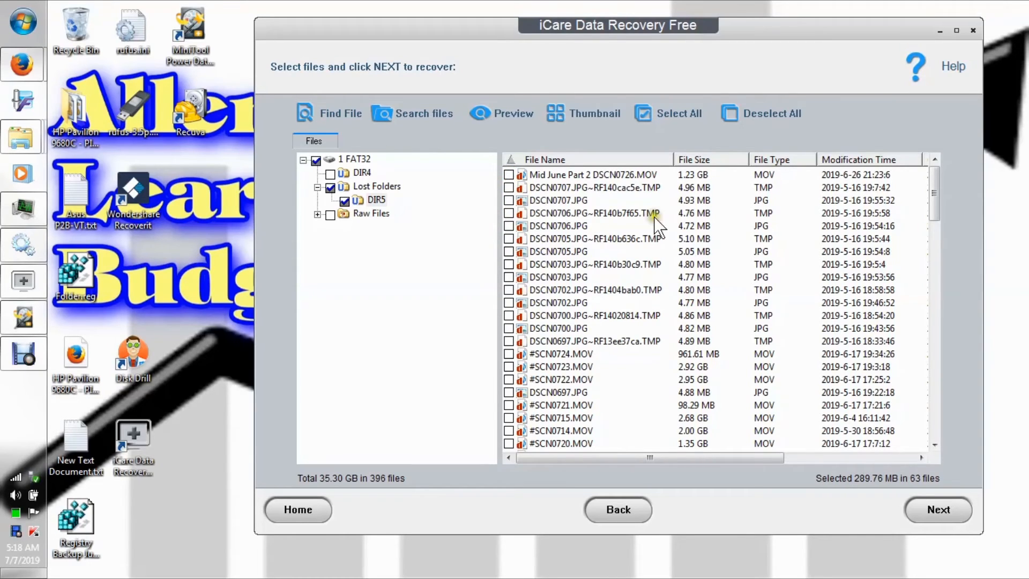
Unmark DSCN0604.JPG, DSCN0603.JPG, DSCN0602.JPG, and the JPGs numbered 0600, 0598, 0613, 0594, 0592 and 0590 in the DIR5 list.
left_click_drag(932, 194, 955, 432)
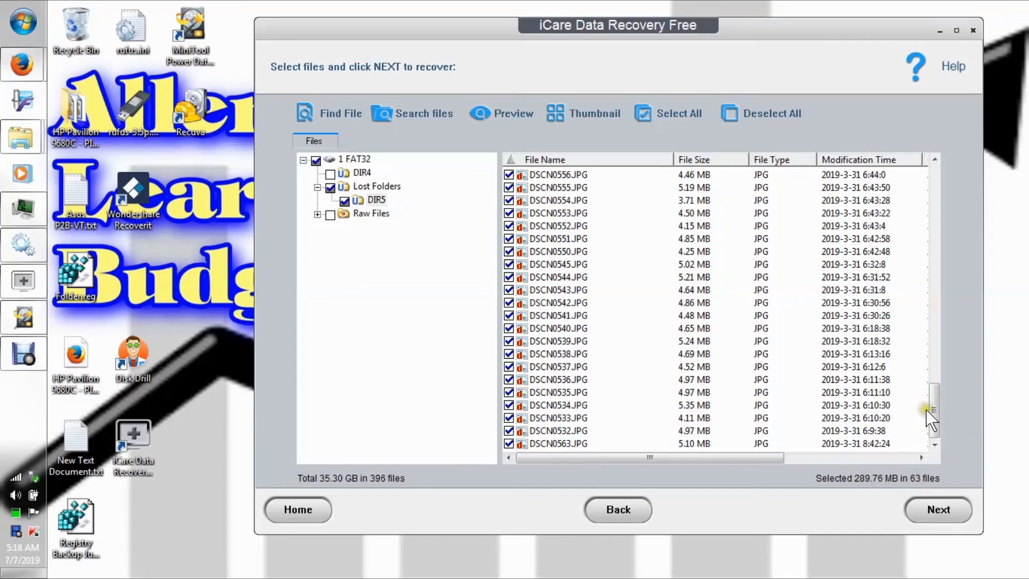
left_click_drag(931, 407, 915, 285)
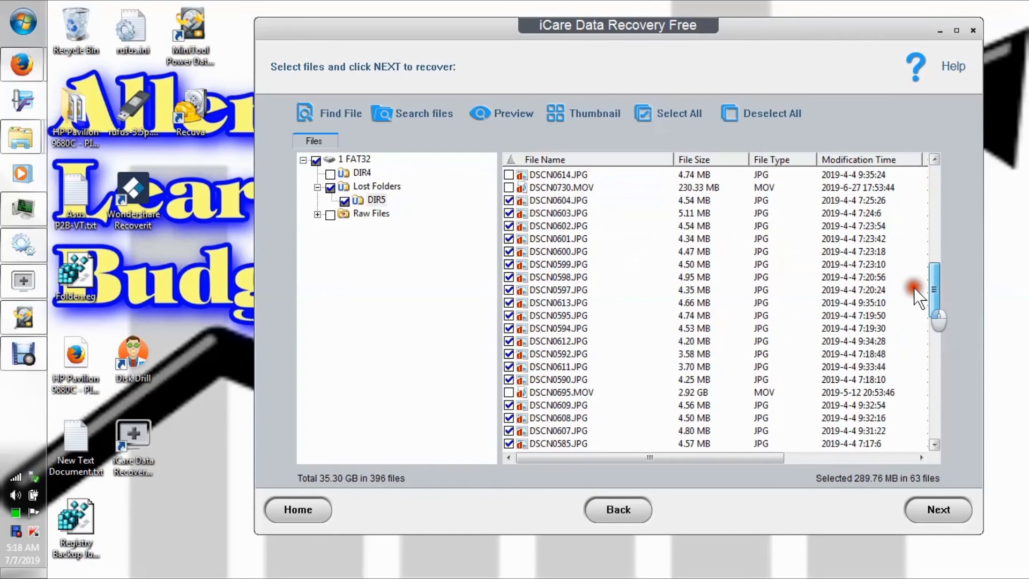
left_click(509, 201)
left_click(510, 213)
left_click(509, 226)
left_click(509, 252)
left_click(509, 277)
left_click(509, 303)
left_click(510, 328)
left_click(509, 353)
left_click(509, 379)
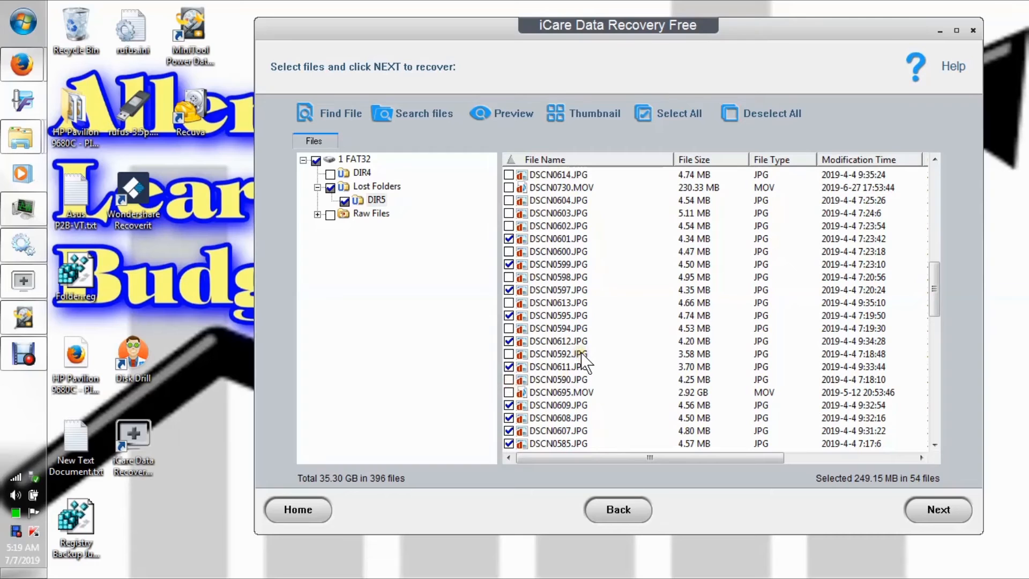
Unmark the DSCN JPGs numbered 0533, 0537, 0539, 0541, 0543, 0545, 0552 and 0555 near the end of the DIR5 list.
left_click_drag(930, 284, 942, 447)
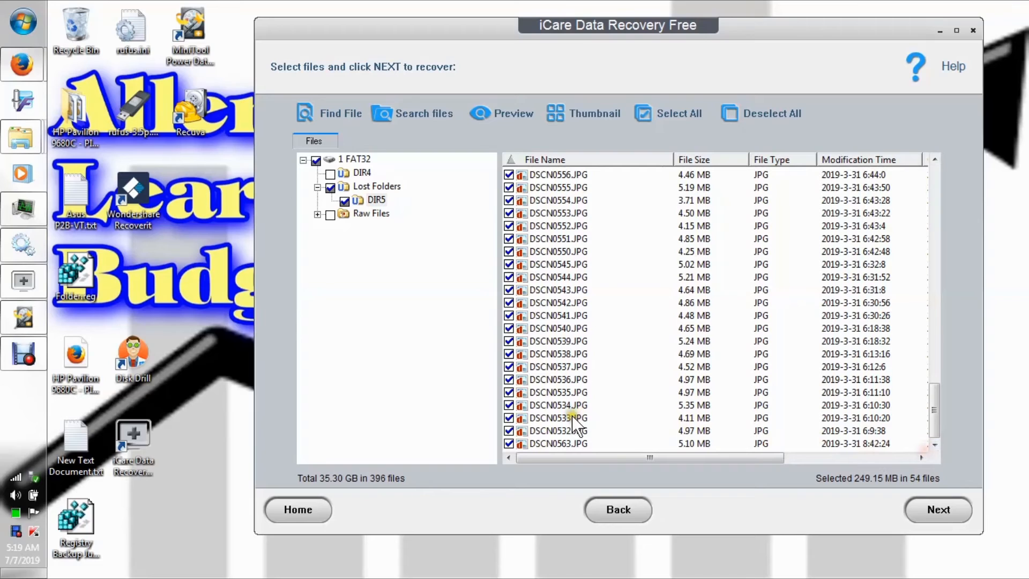
left_click(509, 418)
left_click(508, 367)
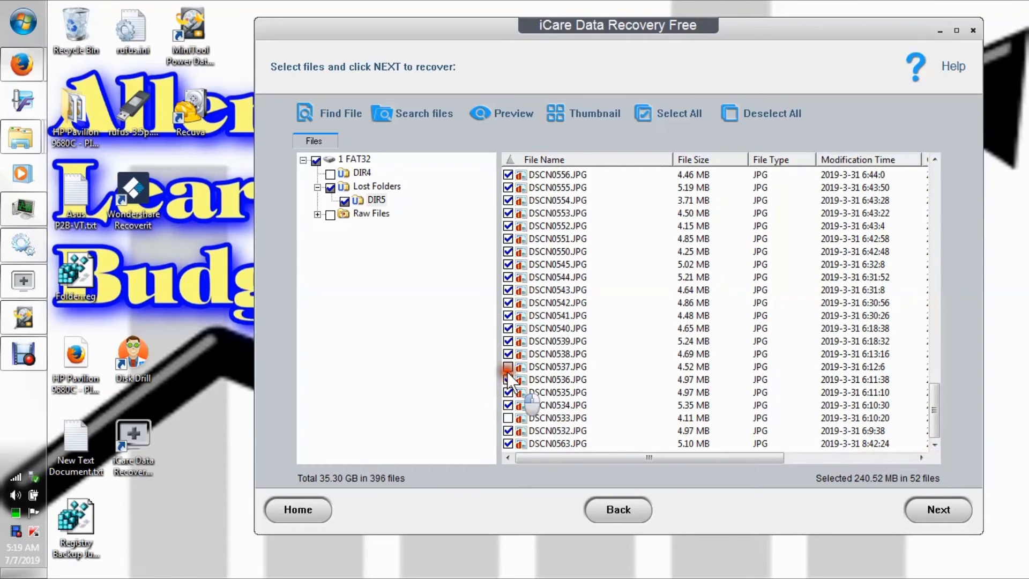
left_click(508, 341)
left_click(506, 291)
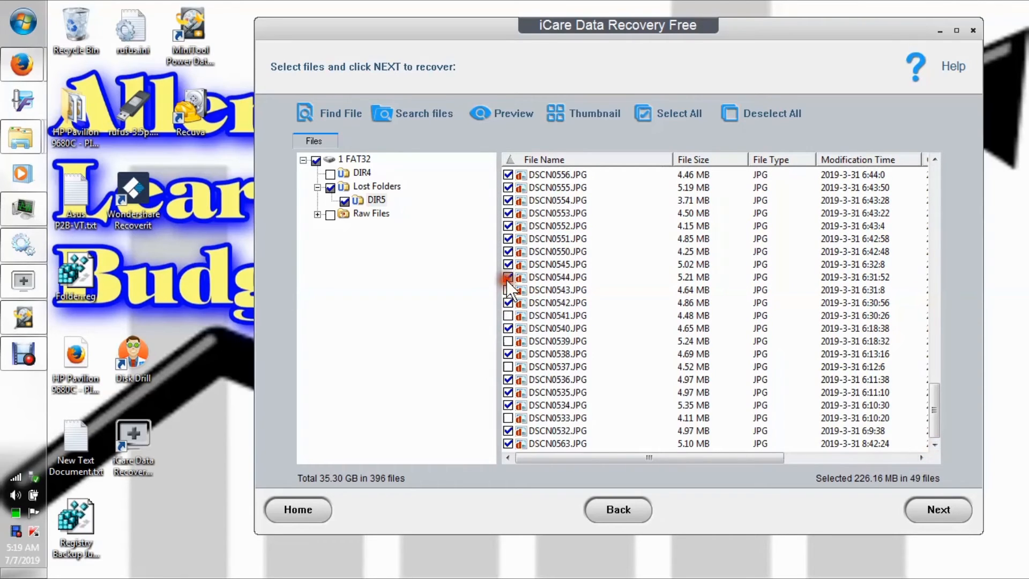
left_click(508, 264)
left_click(508, 227)
left_click(507, 188)
Unmark DSCN0558.JPG, DSCN0561.JPG, DSCN0564.JPG, DSCN0570.JPG, DSCN0572.JPG and DSCN0574.JPG in the DIR5 file list.
left_click_drag(931, 395, 930, 350)
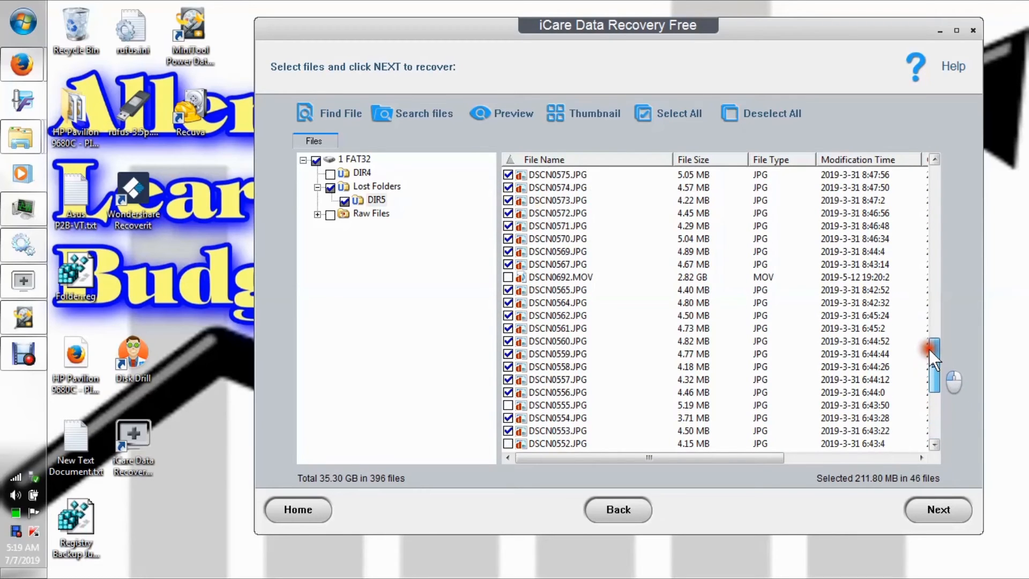
left_click(508, 367)
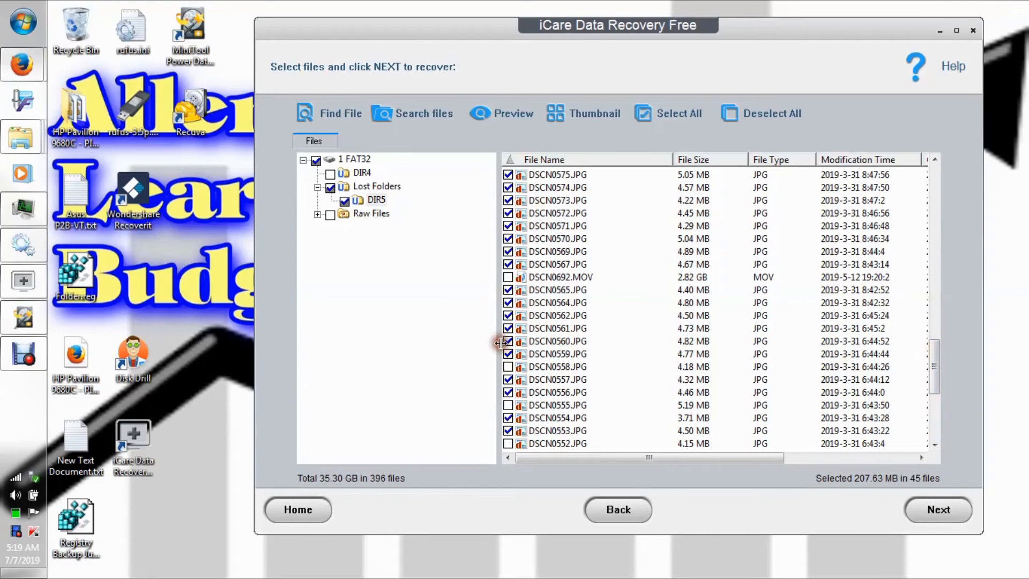
left_click(508, 328)
left_click(507, 302)
left_click(507, 239)
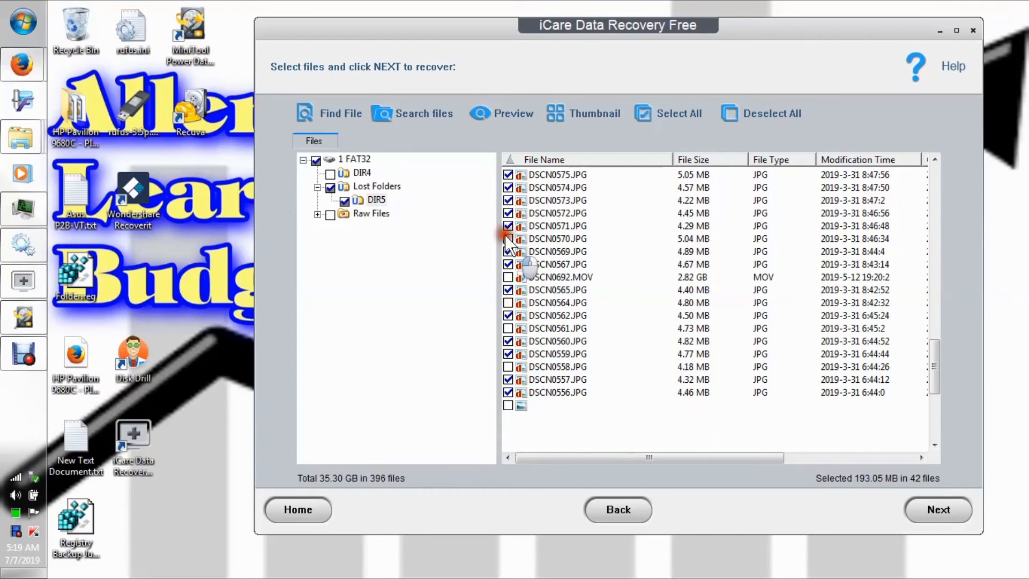
left_click(508, 213)
left_click(508, 188)
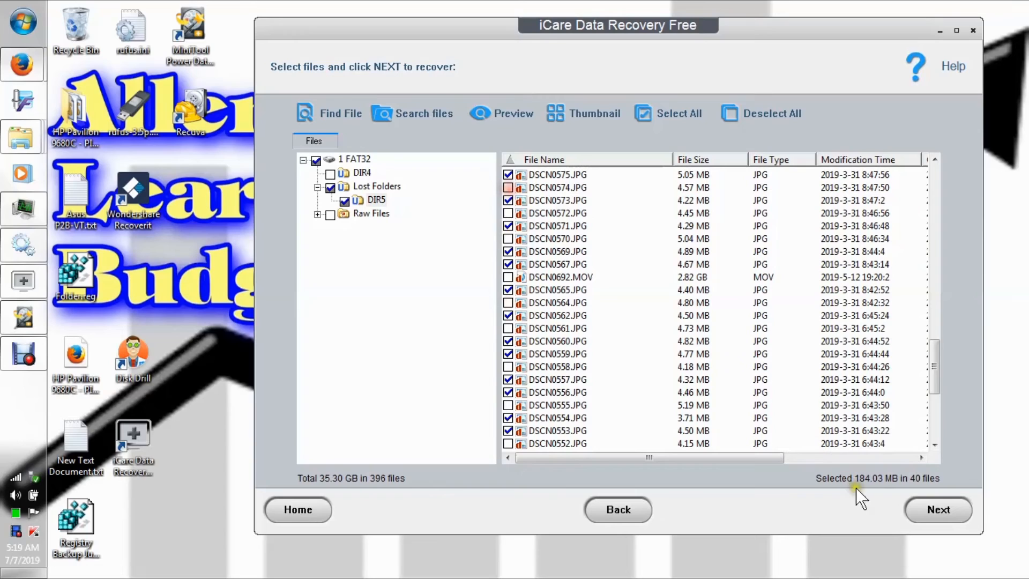
Recover the files still marked, choosing the Removable (F:) drive as the save path.
left_click(938, 510)
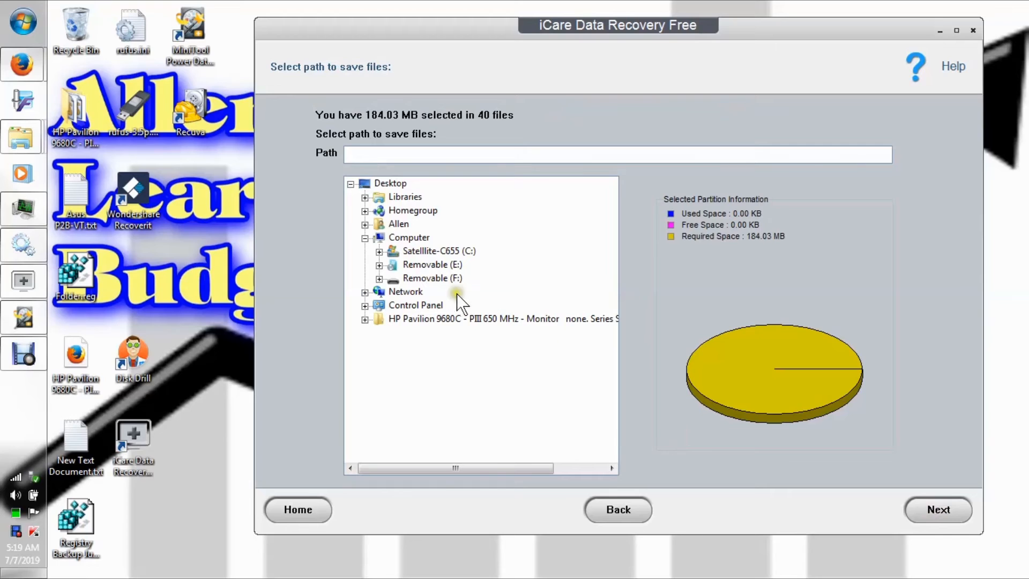
left_click(429, 278)
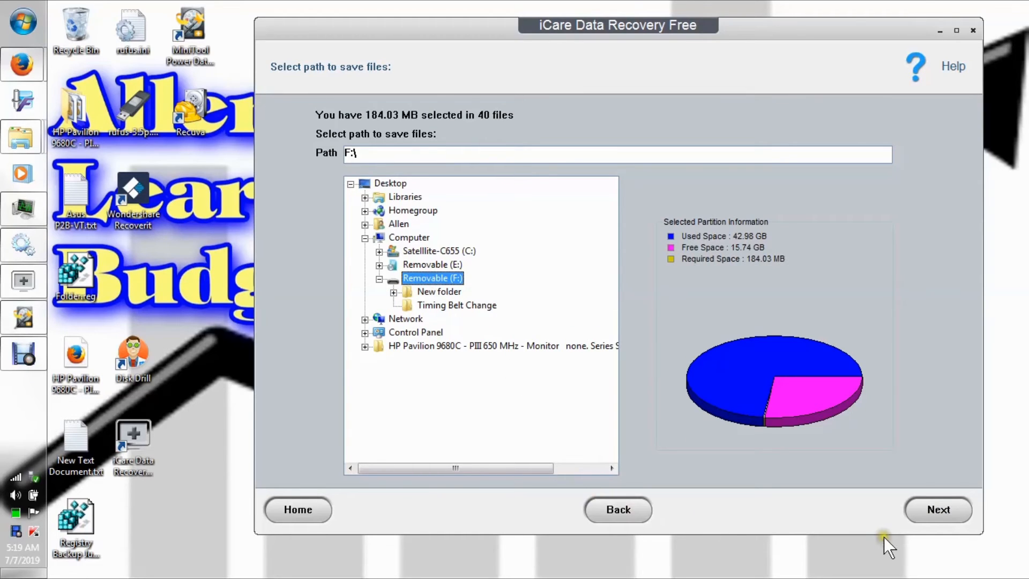
left_click(933, 507)
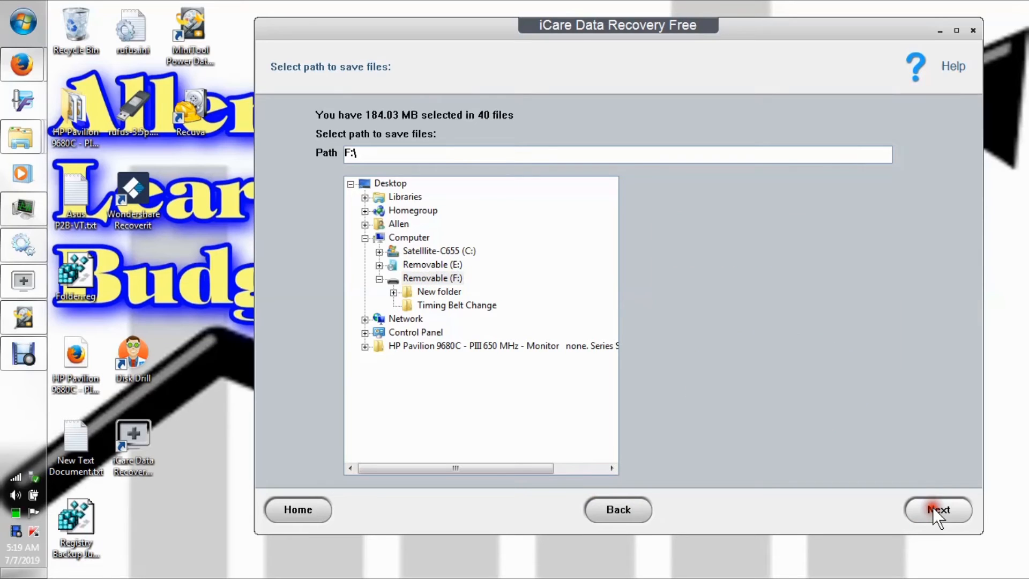
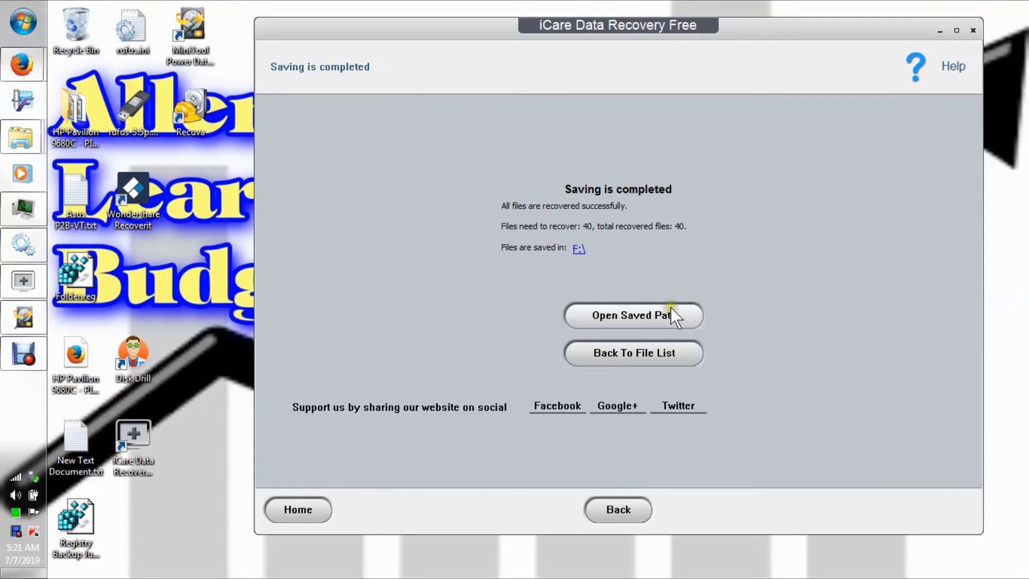
Open the saved path on F: and browse through 1 FAT32 and Lost Folders into the recovered DIR5 folder.
left_click(641, 319)
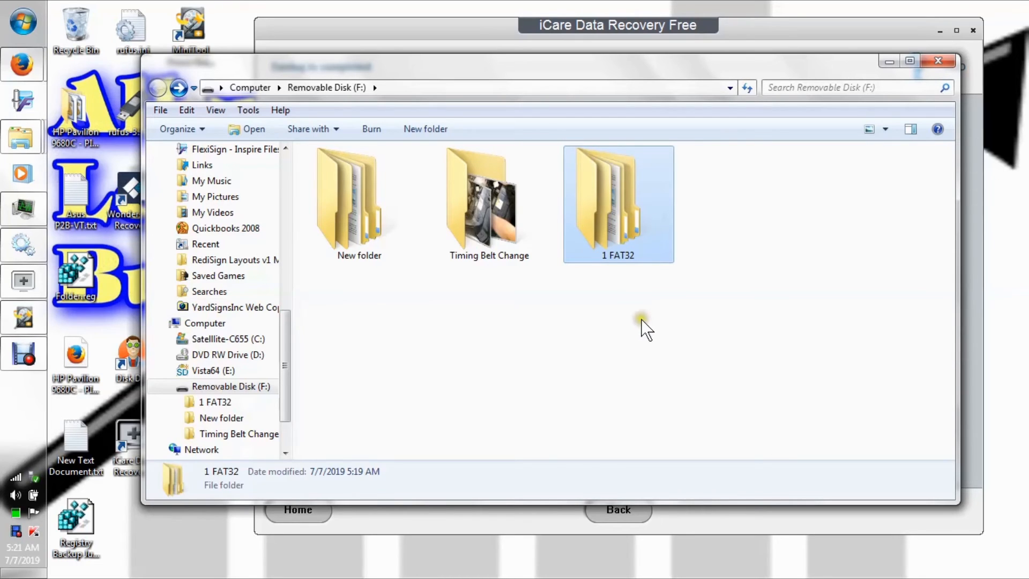
double_click(632, 239)
double_click(339, 156)
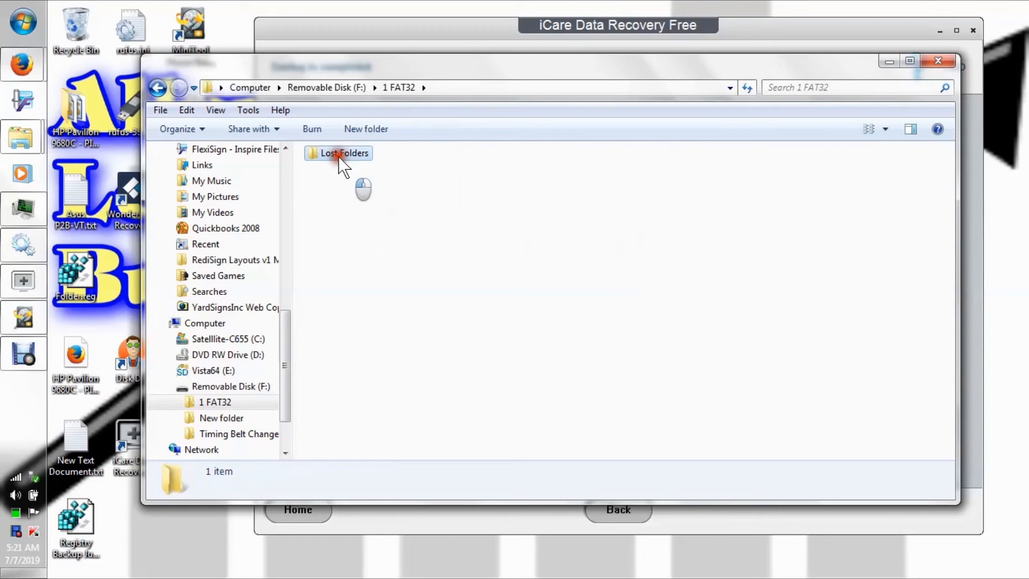
double_click(339, 156)
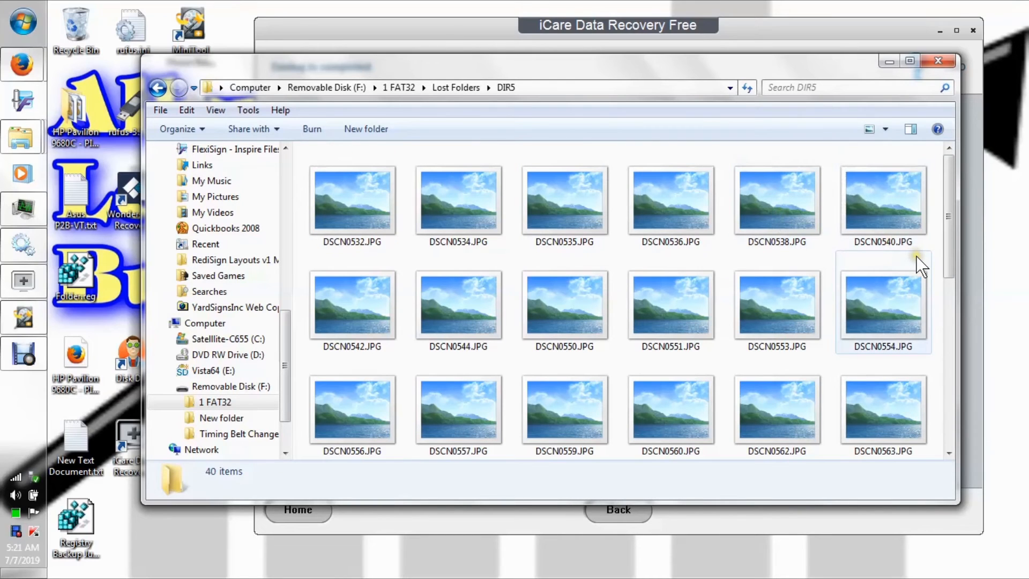
Look through the recovered JPGs in DIR5, making the thumbnails smaller to fit more per row.
mouse_move(916, 255)
scroll(922, 265, "down", 5)
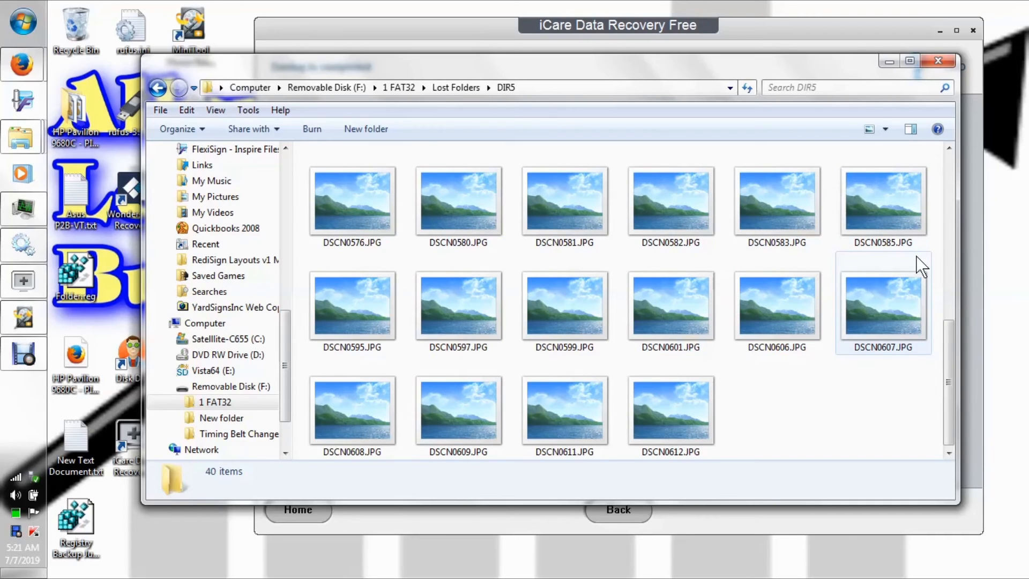
left_click(885, 129)
mouse_move(880, 136)
left_mouse_down()
mouse_move(880, 159)
mouse_move(885, 138)
left_mouse_up()
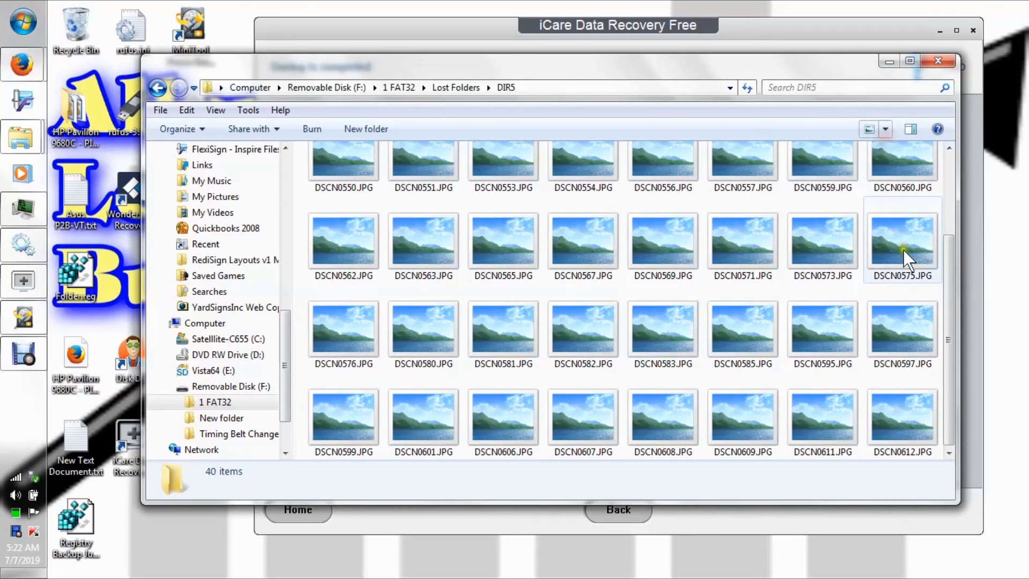
left_click_drag(944, 273, 944, 142)
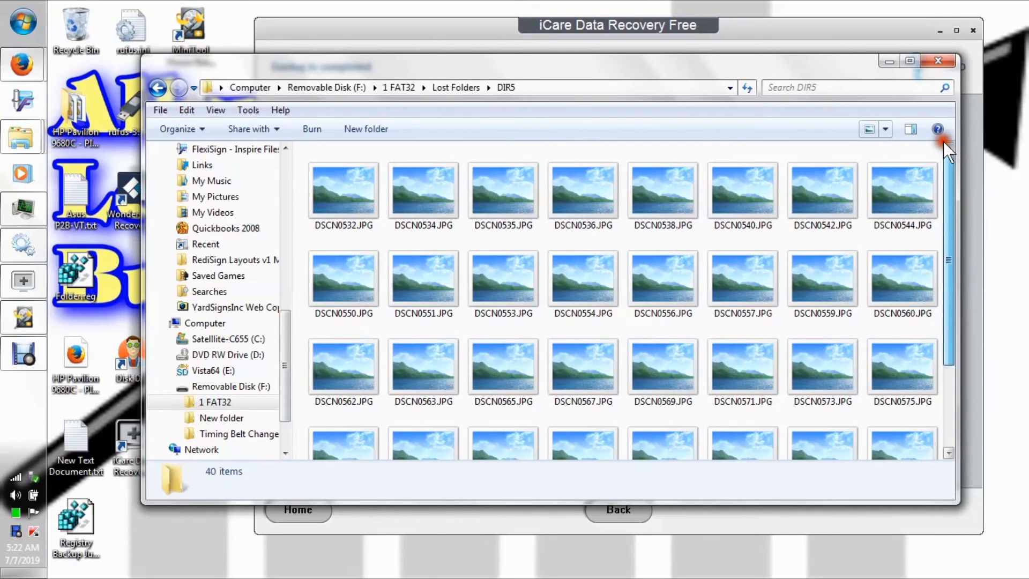
Check the recovered DSCN0536.JPG and DSCN0583.JPG in Windows Photo Viewer, closing the viewer after each one.
left_click(560, 212)
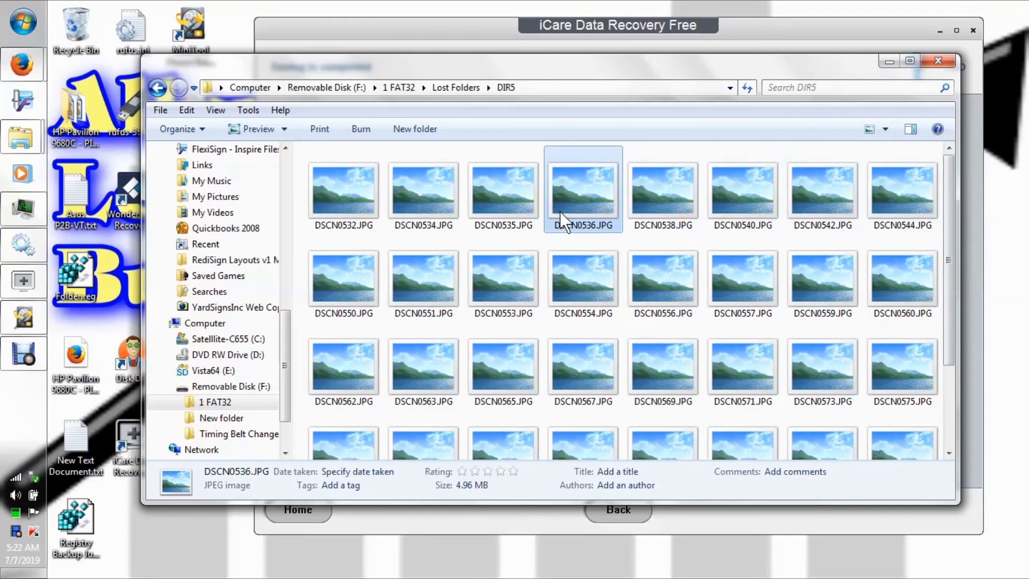
double_click(560, 212)
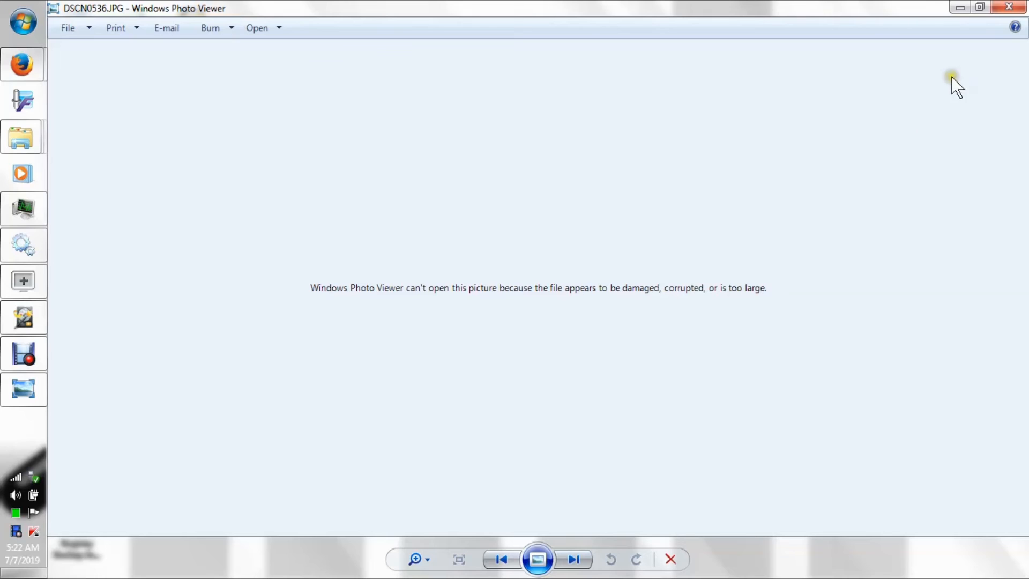
left_click(1000, 9)
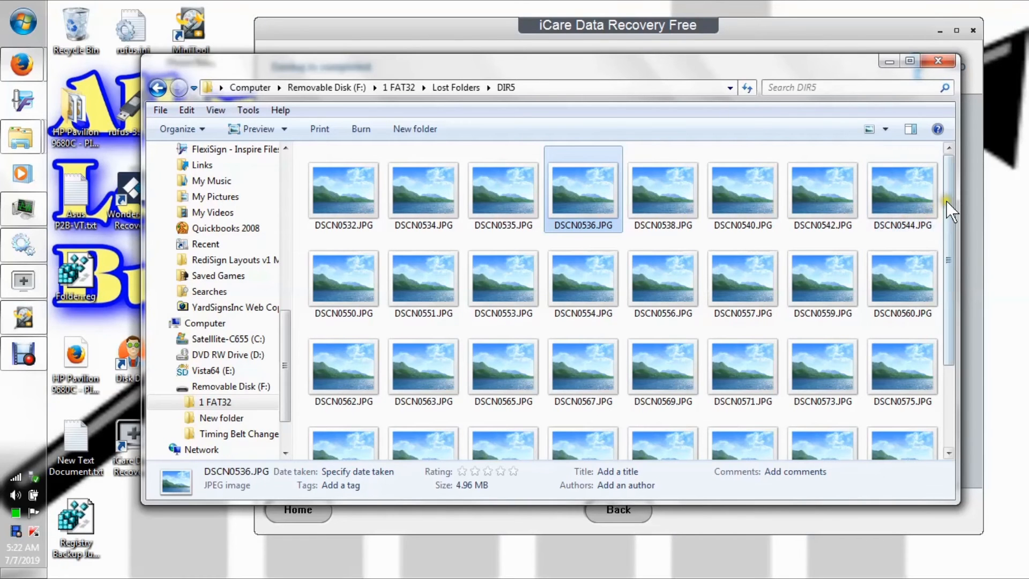
left_click_drag(948, 209, 953, 323)
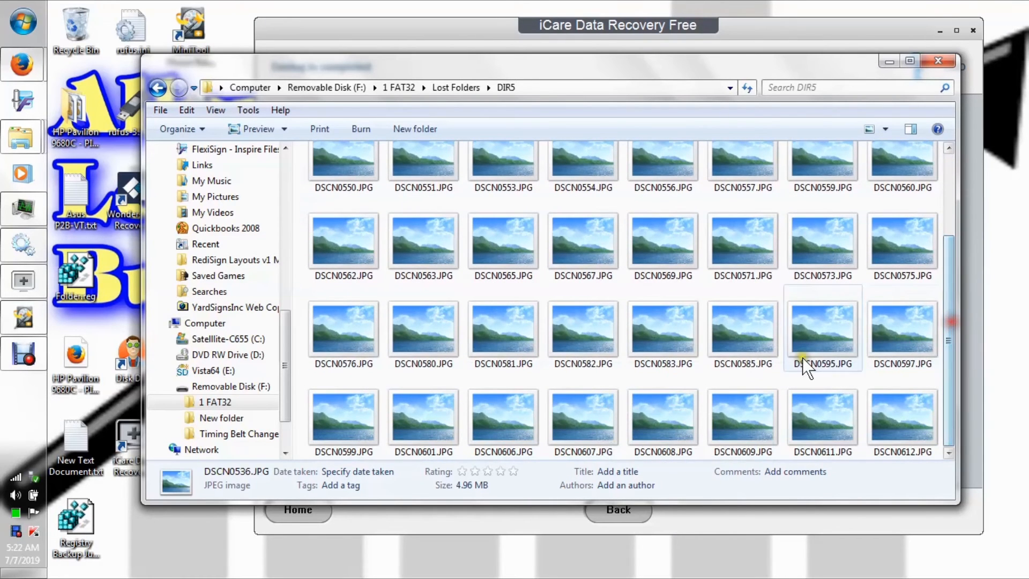
double_click(656, 355)
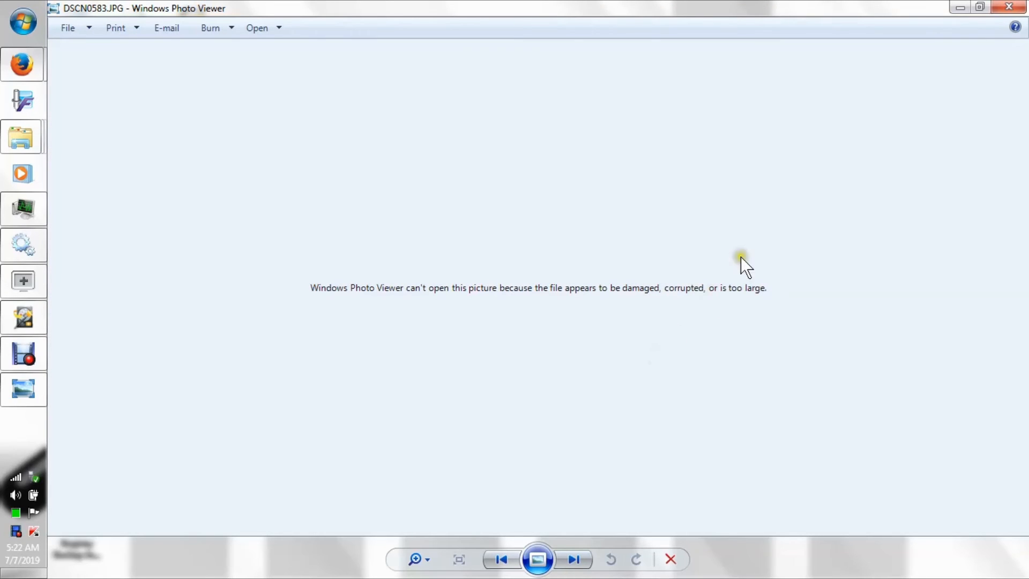
left_click(1011, 10)
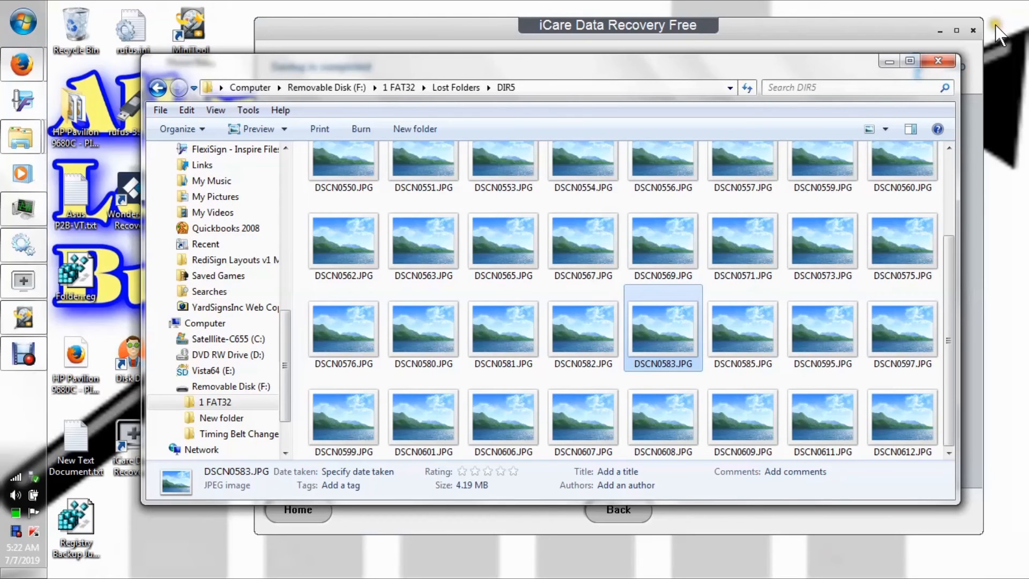
Check the recovered DSCN0609.JPG and DSCN0580.JPG in Windows Photo Viewer, closing the viewer after each one.
left_click(735, 410)
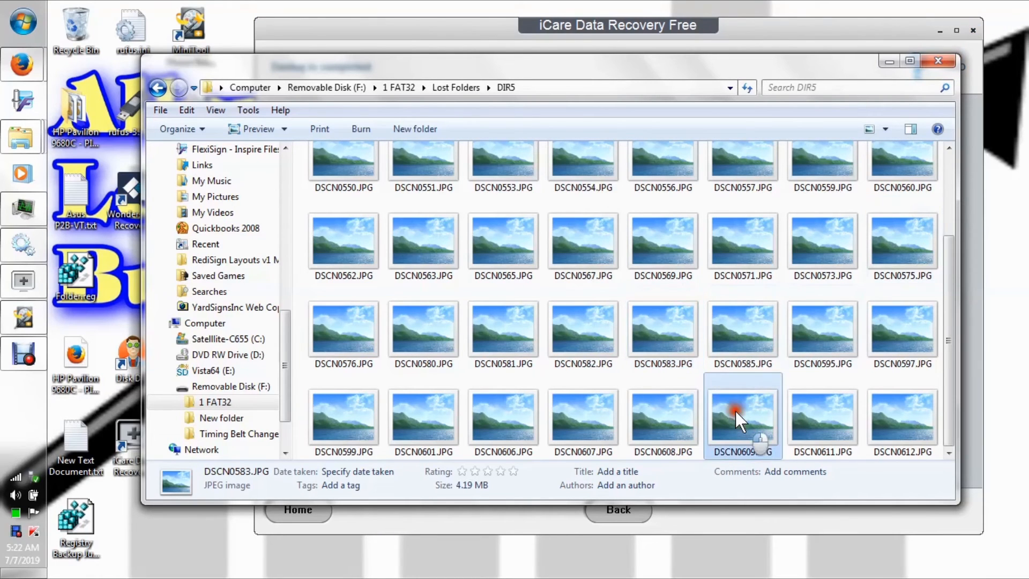
double_click(734, 410)
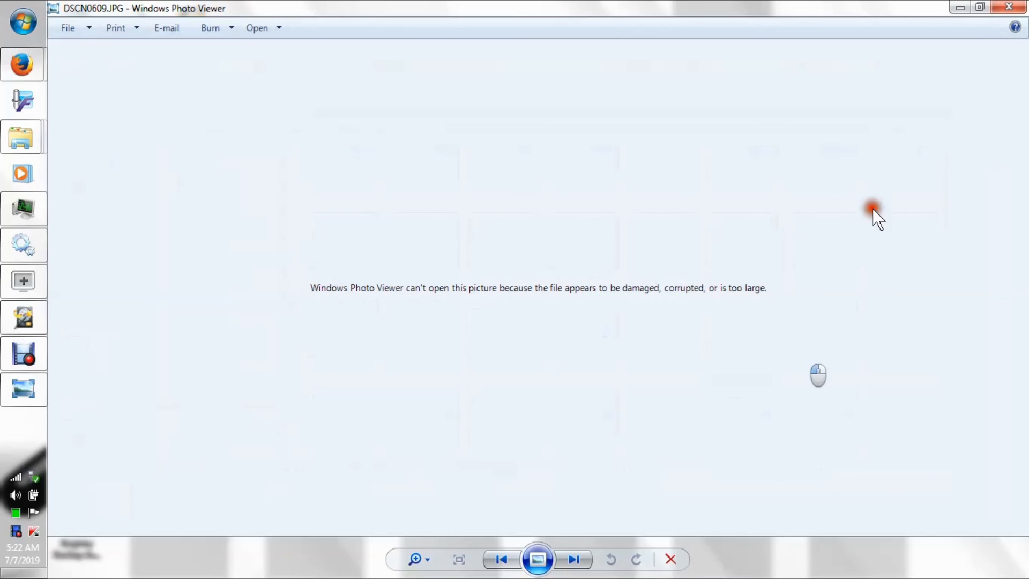
left_click(991, 11)
left_click(411, 323)
double_click(411, 323)
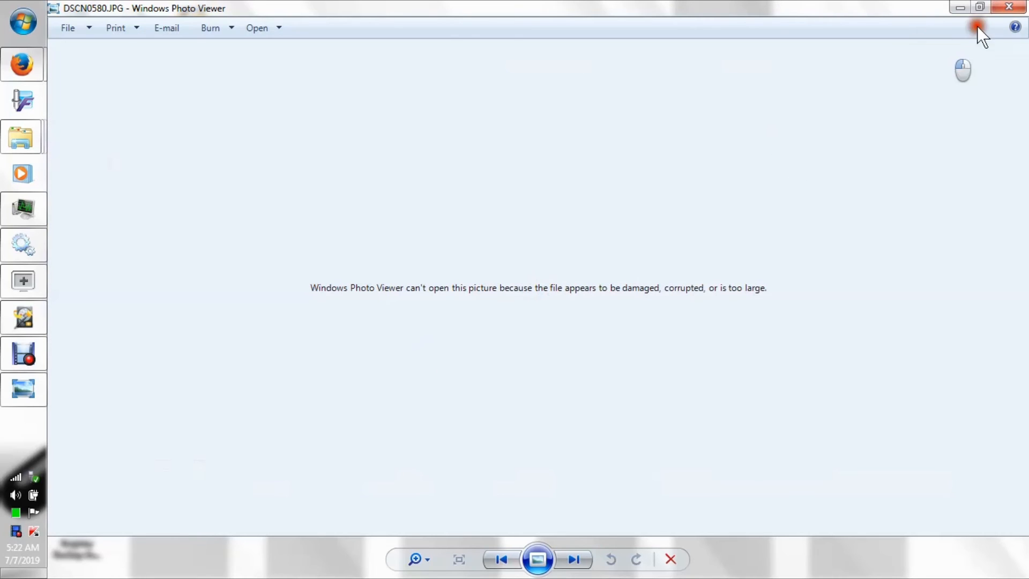
left_click(1017, 12)
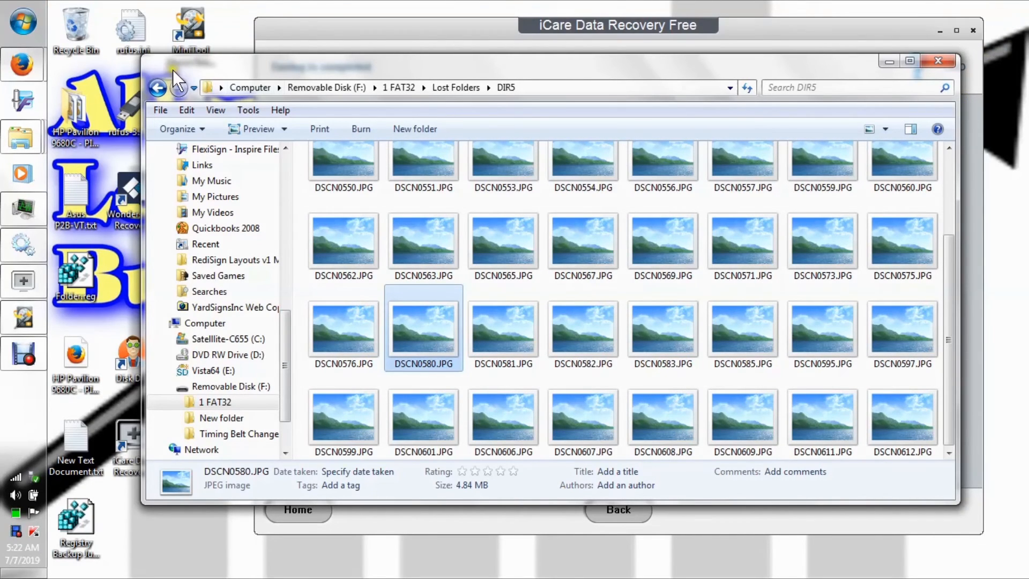
Go back to the root of Removable Disk (F:) and permanently delete the 1 FAT32 folder.
left_click(158, 87)
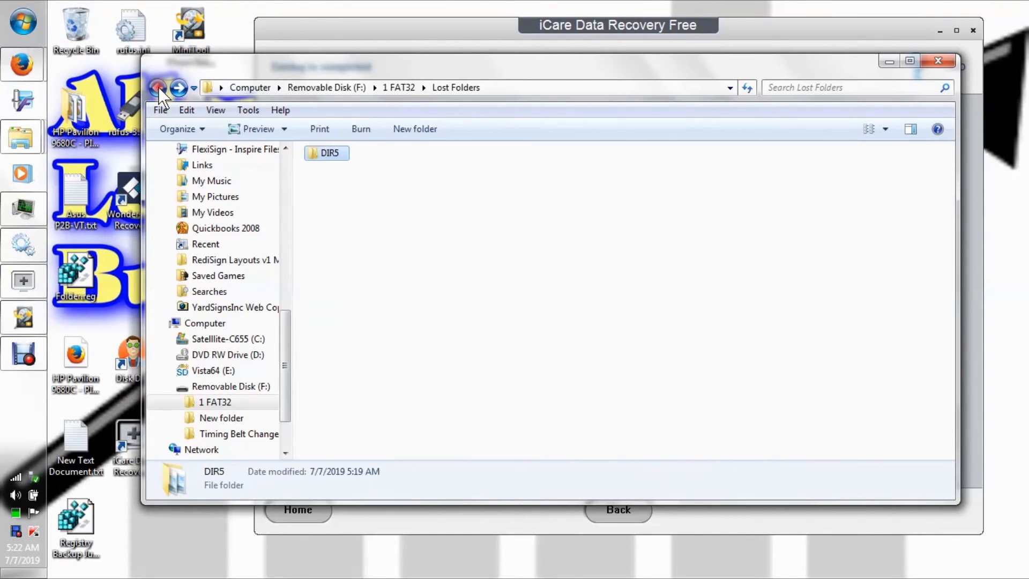
left_click(158, 87)
left_click(158, 87)
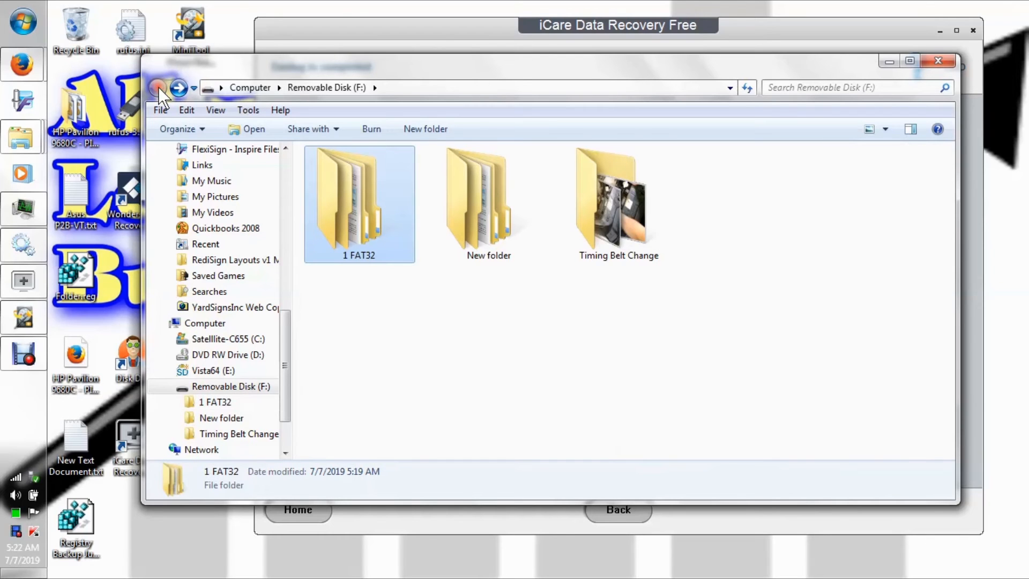
right_click(345, 224)
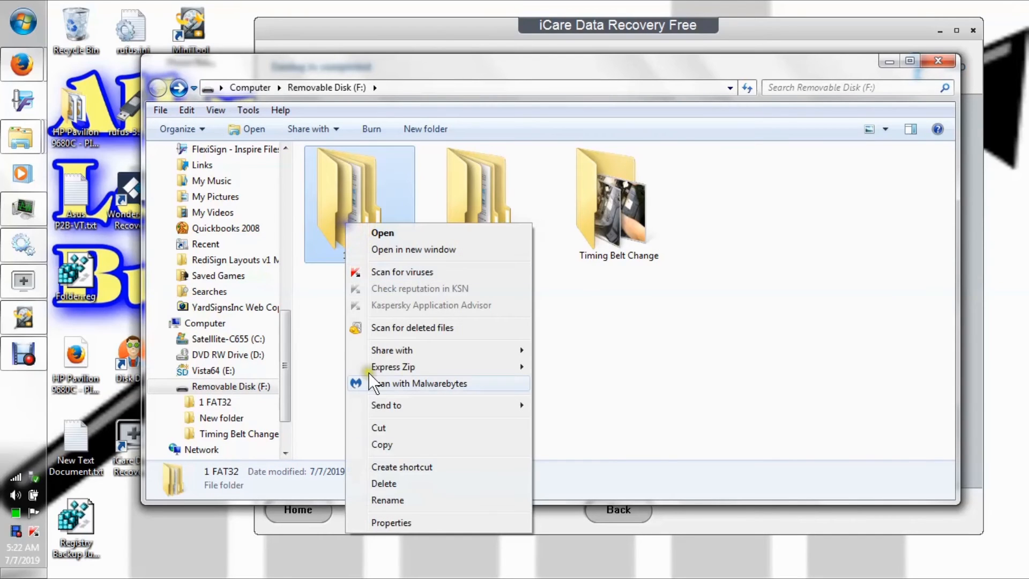
left_click(414, 481)
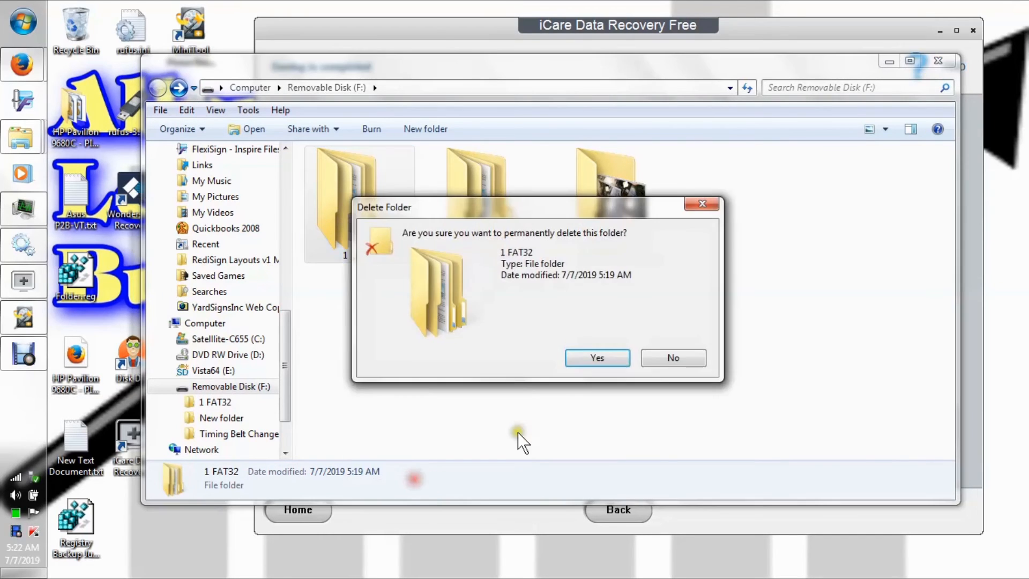
left_click(600, 359)
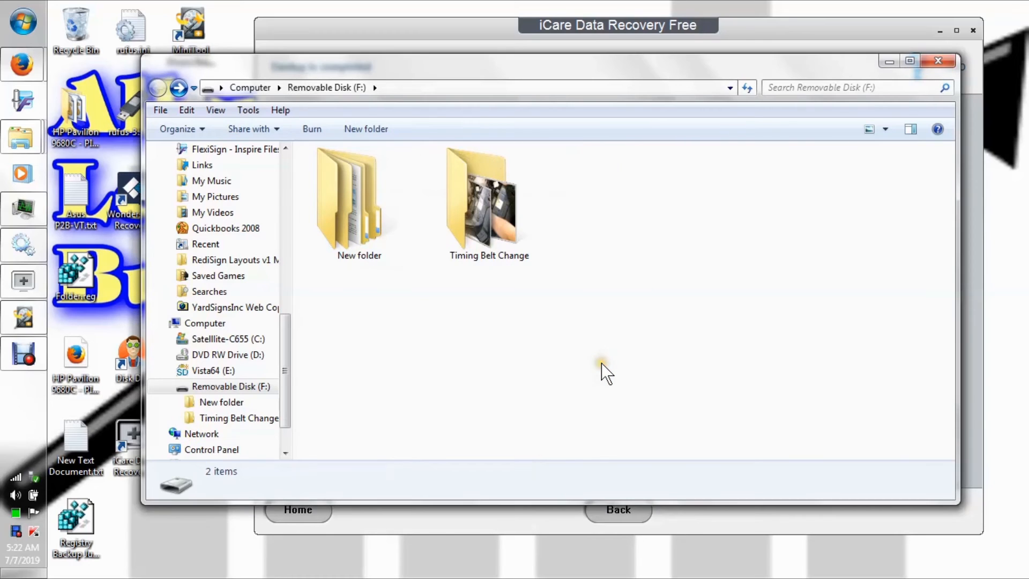
Minimize the folder window and return to the file selection list in iCare Data Recovery Free.
left_click(890, 65)
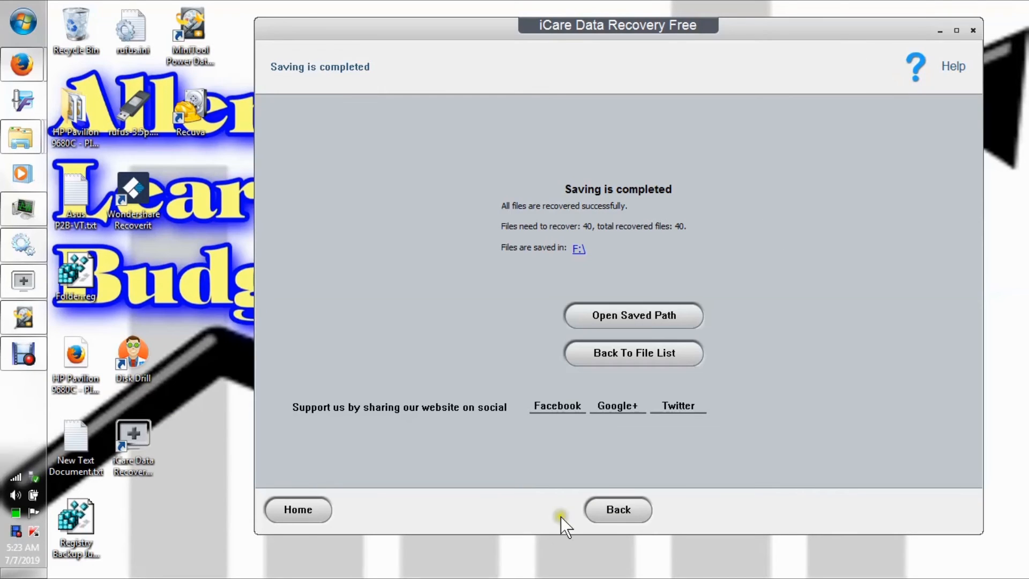
left_click(621, 509)
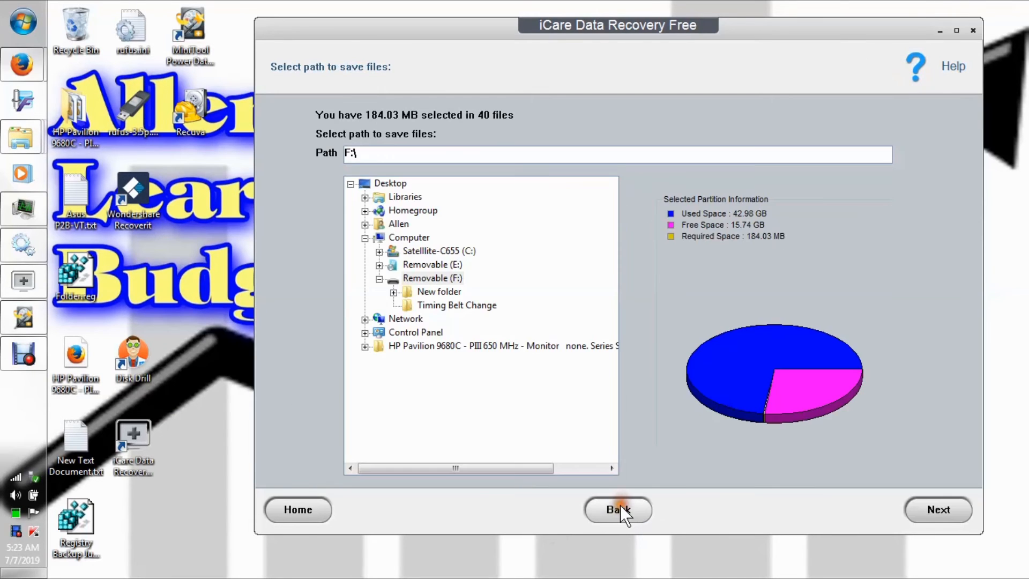
left_click(619, 508)
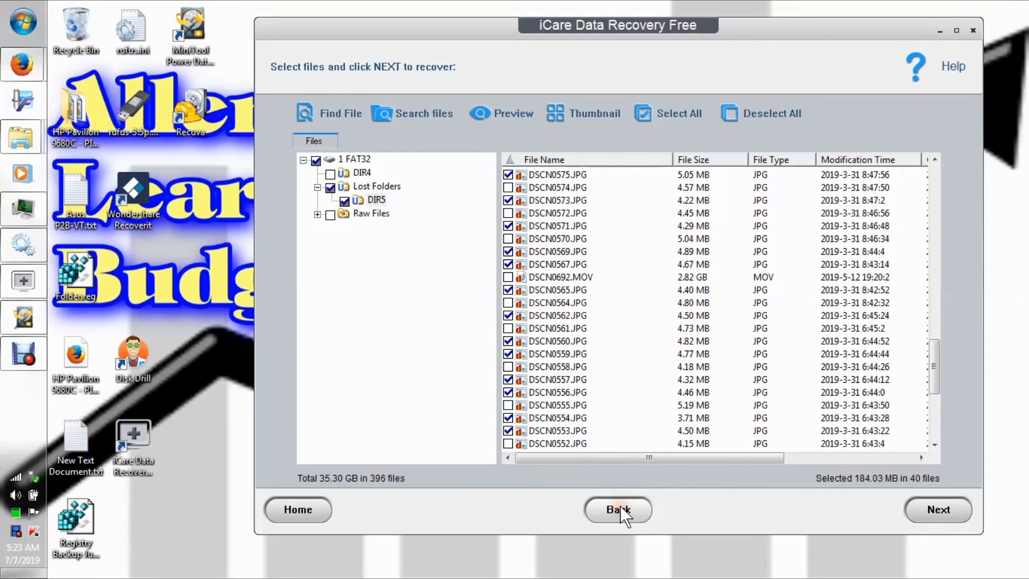
Preview the unmarked DSCN0558.JPG as an image, and close the preview.
right_click(544, 367)
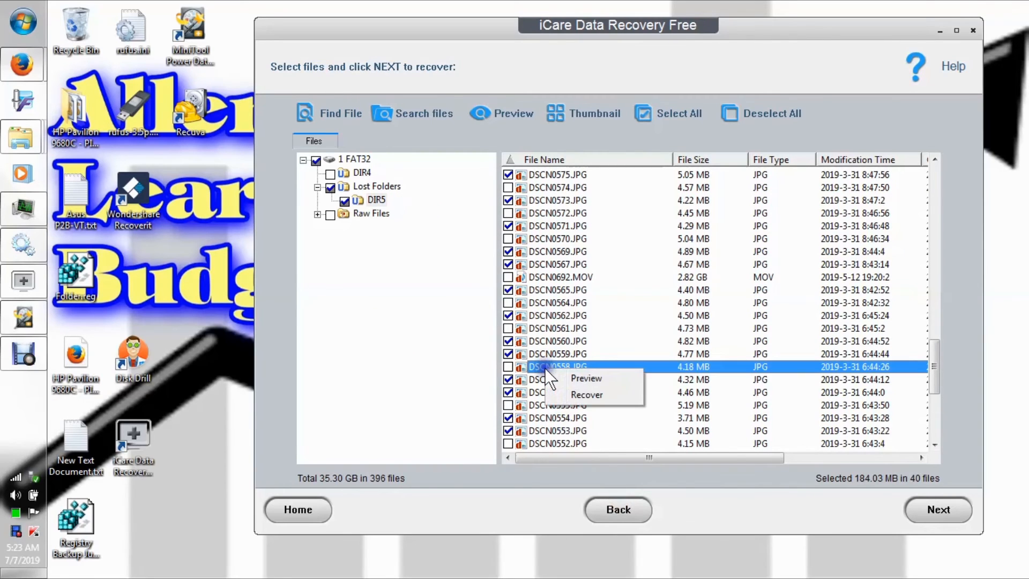
left_click(566, 378)
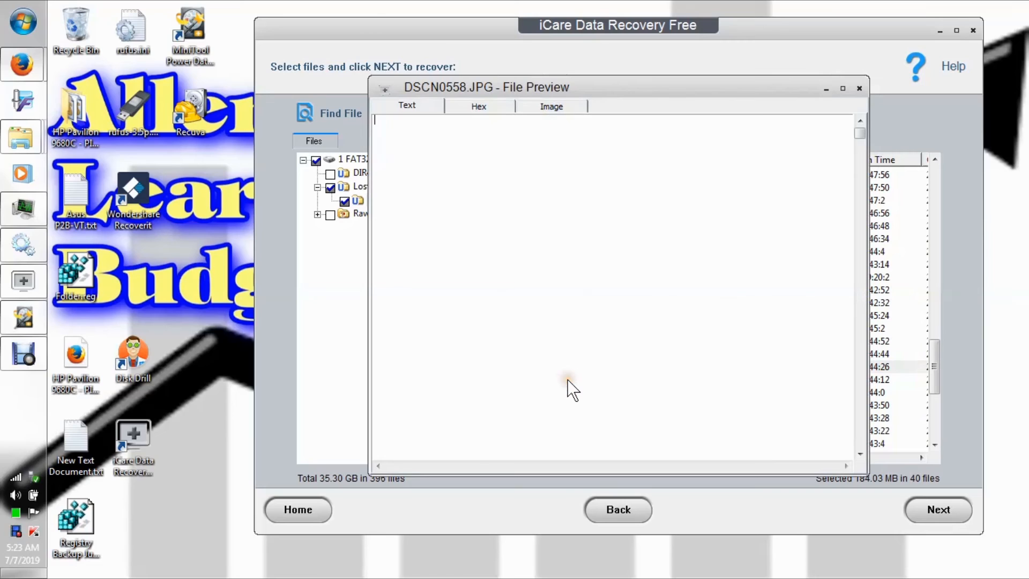
left_click(555, 110)
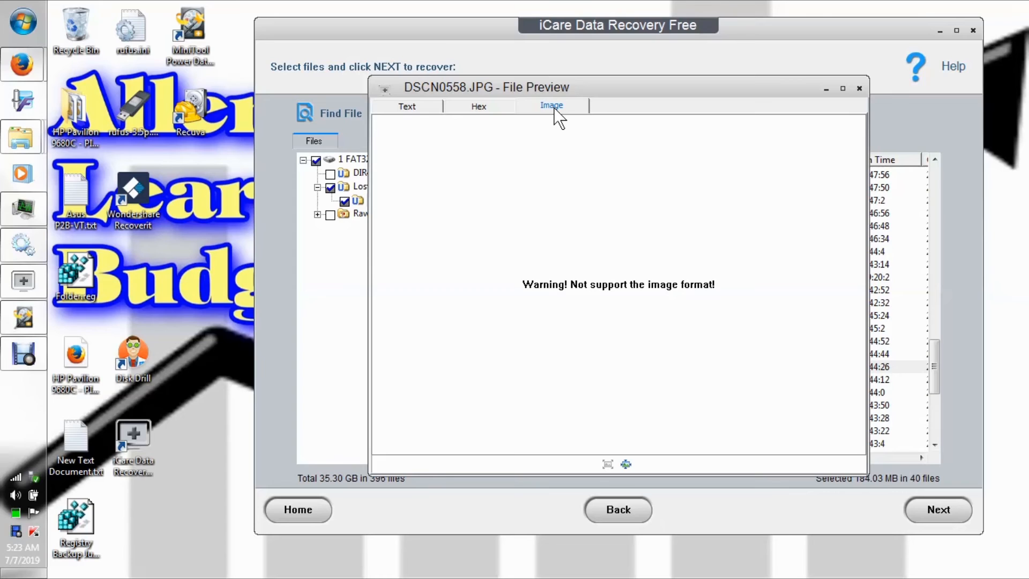
left_click(860, 87)
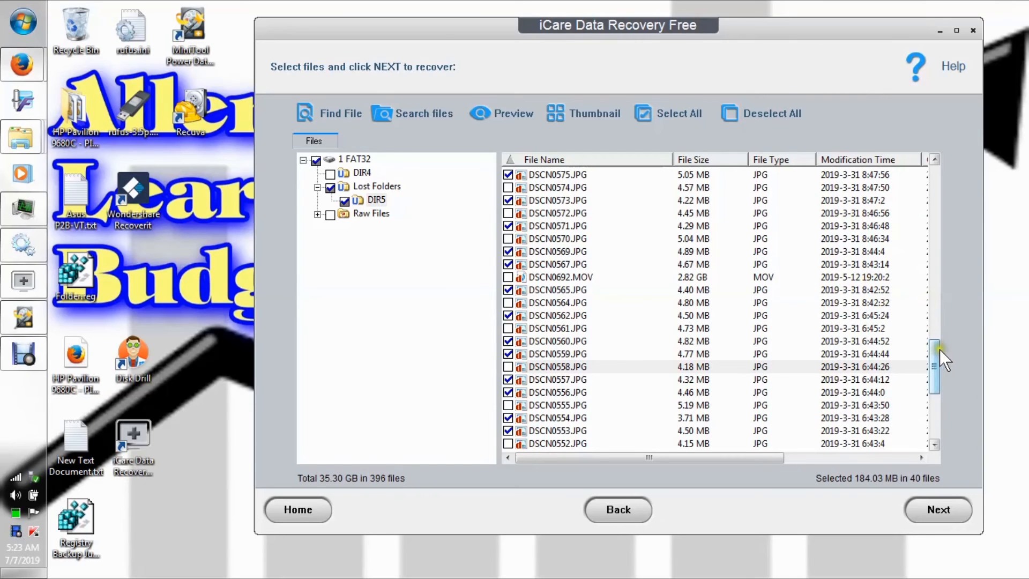
Preview DSCN0533.JPG near the end of the DIR5 list as an image, and close the preview.
left_click_drag(934, 356, 936, 407)
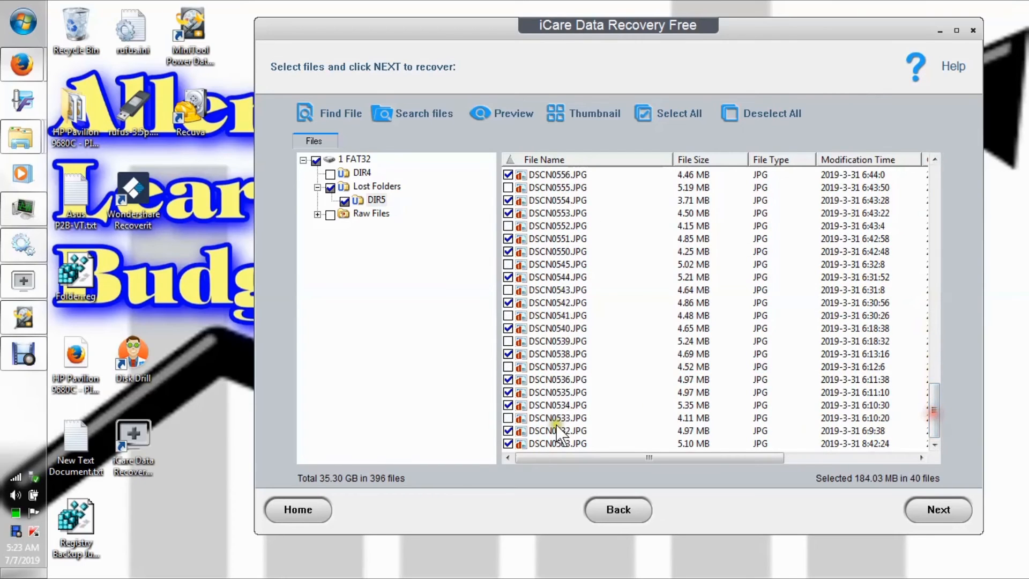
right_click(539, 419)
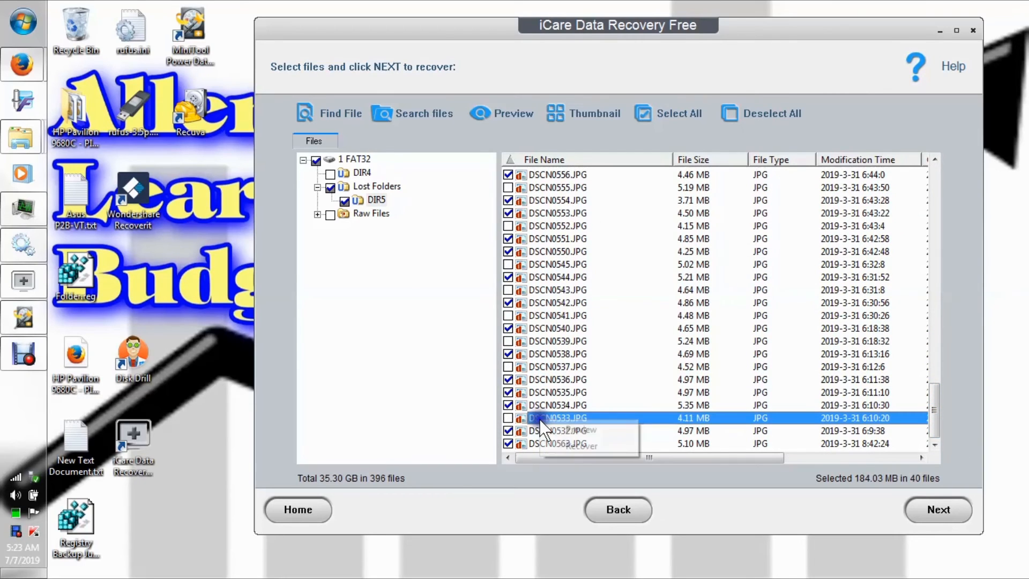
left_click(572, 432)
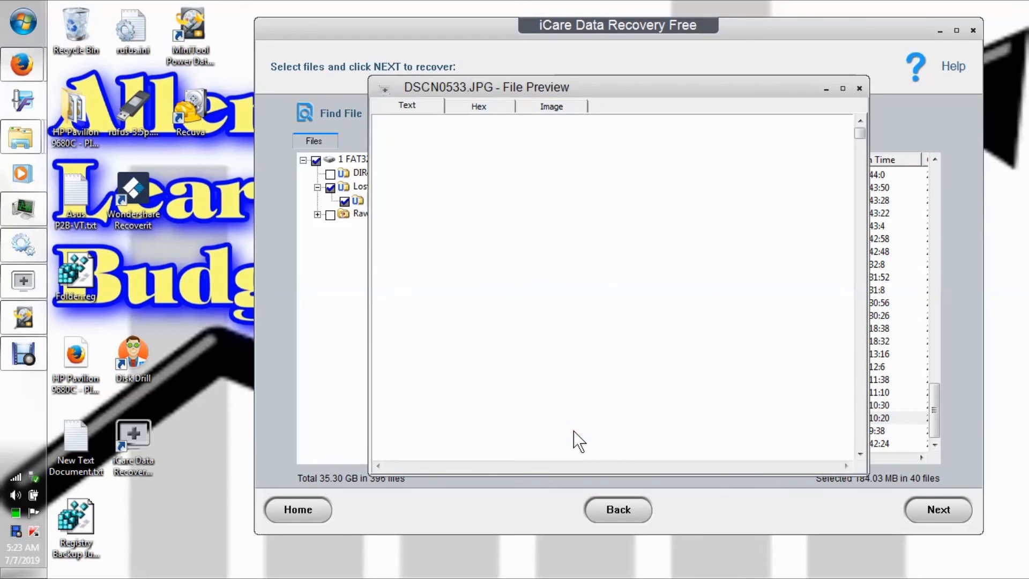
left_click(552, 106)
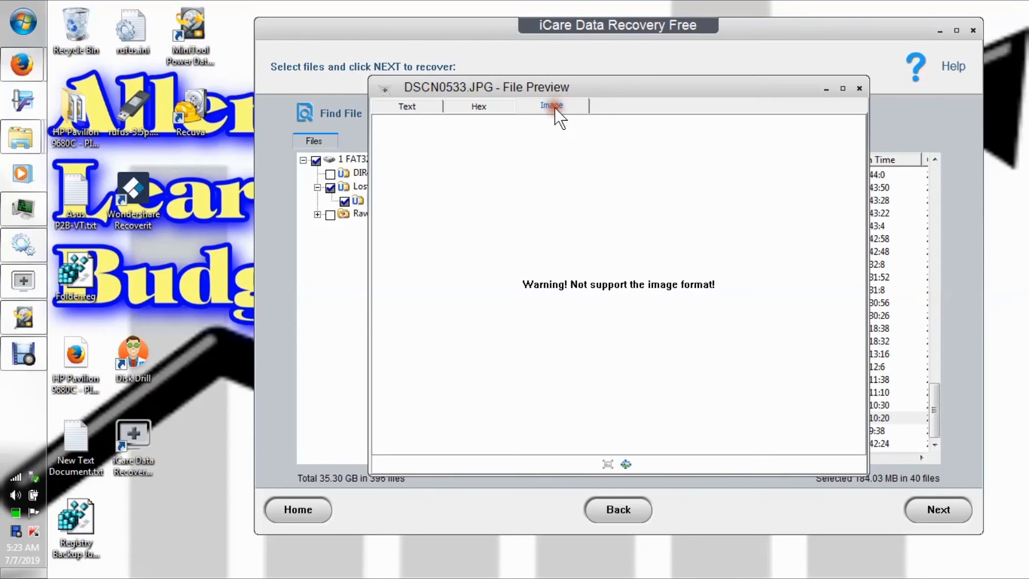
left_click(858, 88)
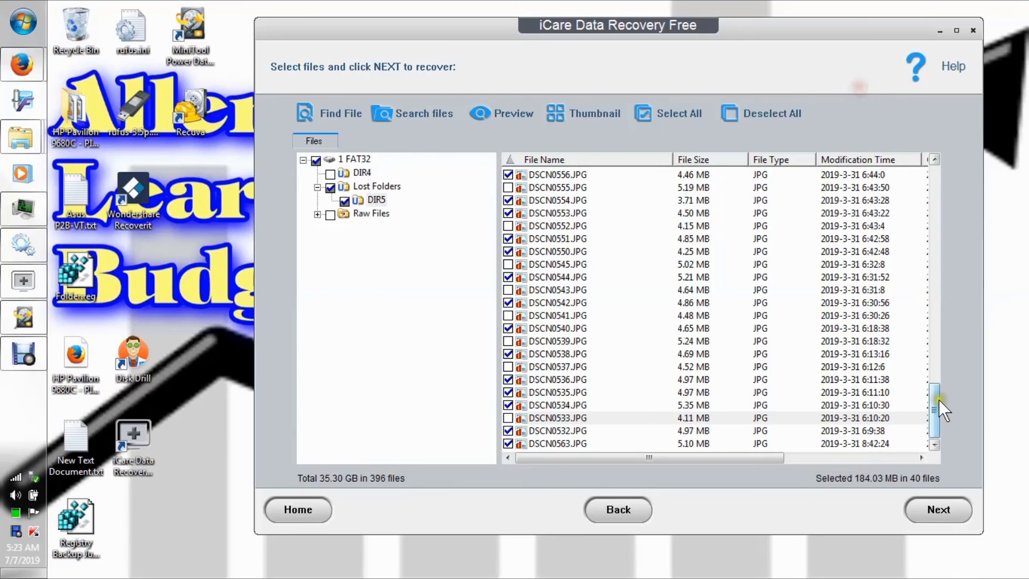
Expand Raw Files and list the files in its JPEG Graphics file category.
left_click_drag(937, 400, 932, 203)
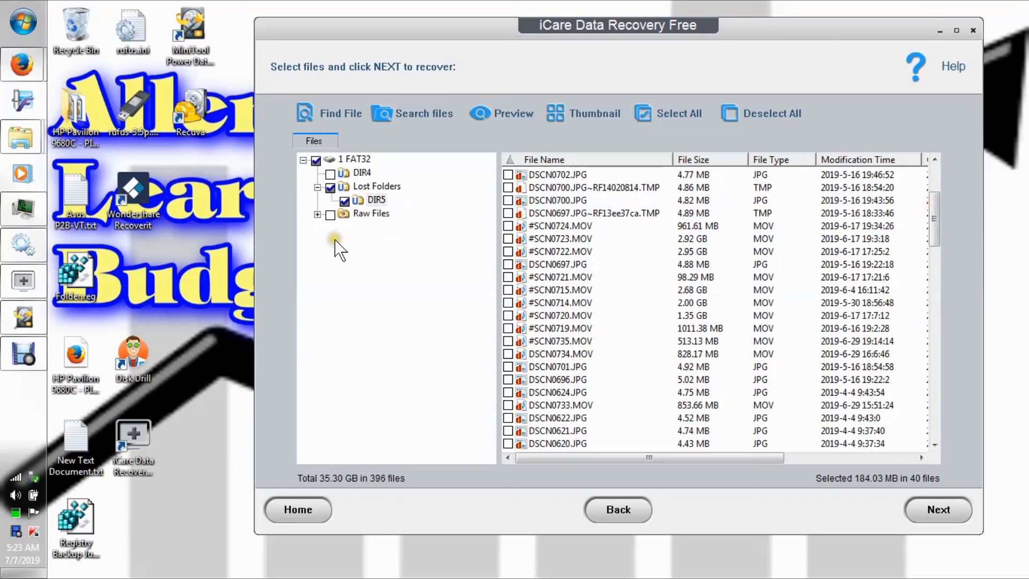
left_click(317, 214)
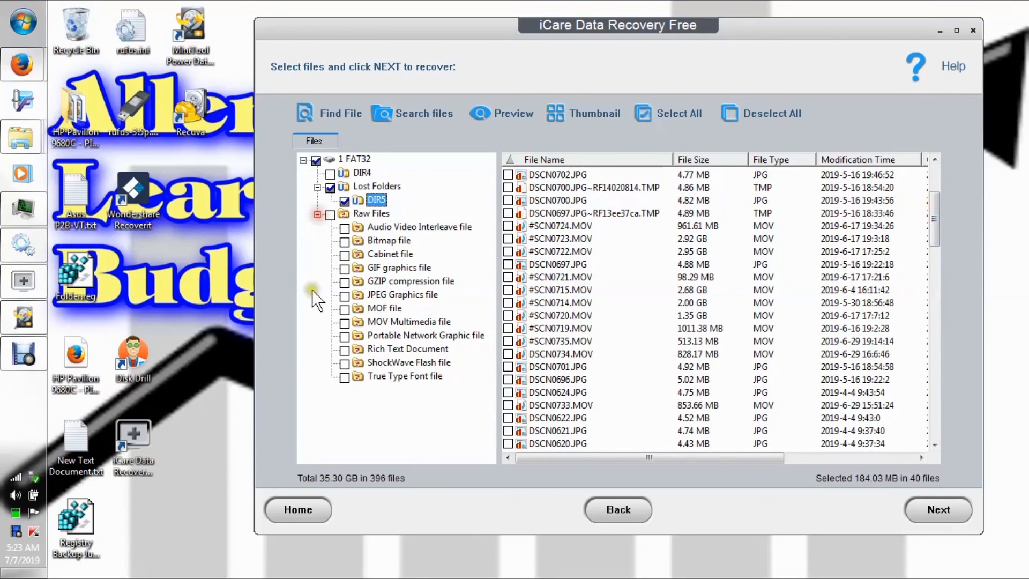
left_click(382, 294)
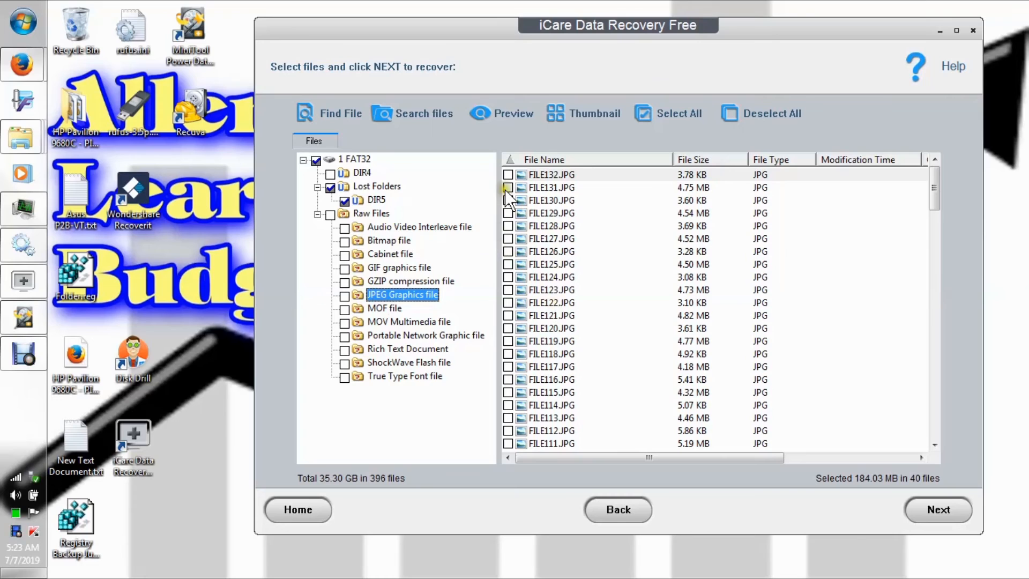
Mark FILE132.JPG, FILE127.JPG, FILE125.JPG, FILE122.JPG, FILE117.JPG and FILE113.JPG in the JPEG Graphics list for recovery.
left_click(509, 175)
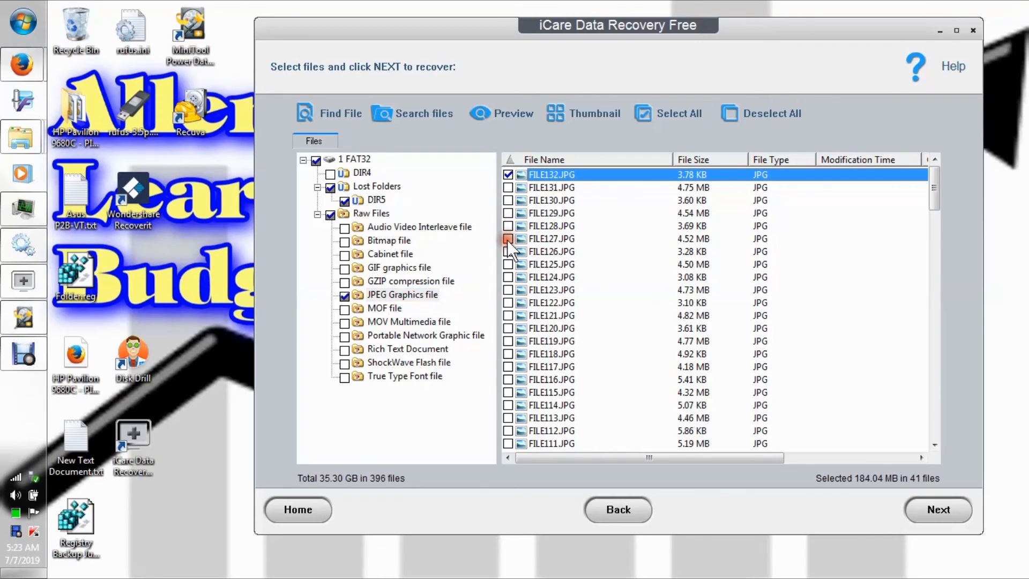
left_click(508, 303)
left_click(508, 366)
left_click(508, 418)
Preview FILE124.JPG from the JPEG Graphics list as an image, and close the preview.
right_click(533, 277)
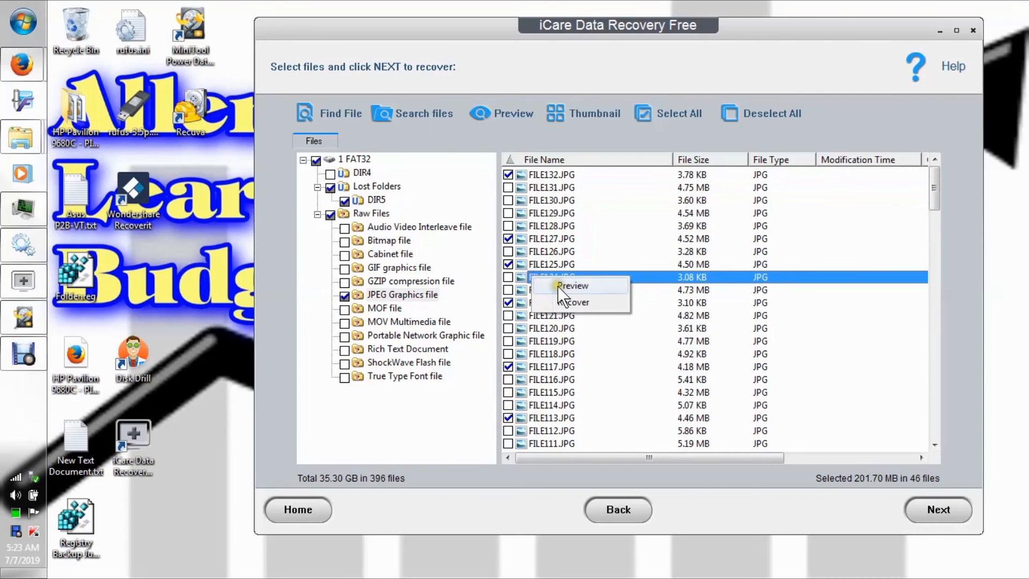
left_click(557, 287)
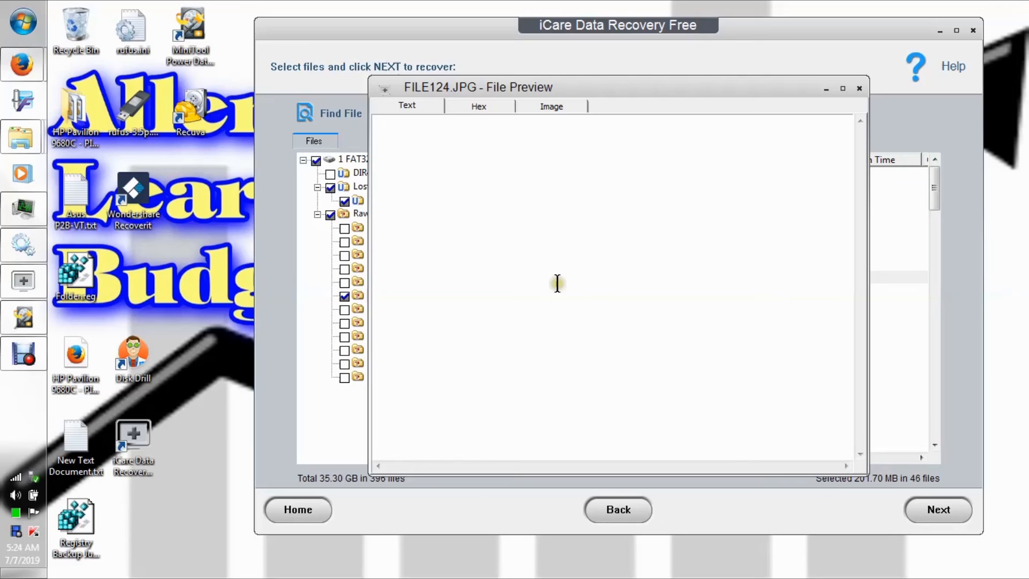
left_click(553, 110)
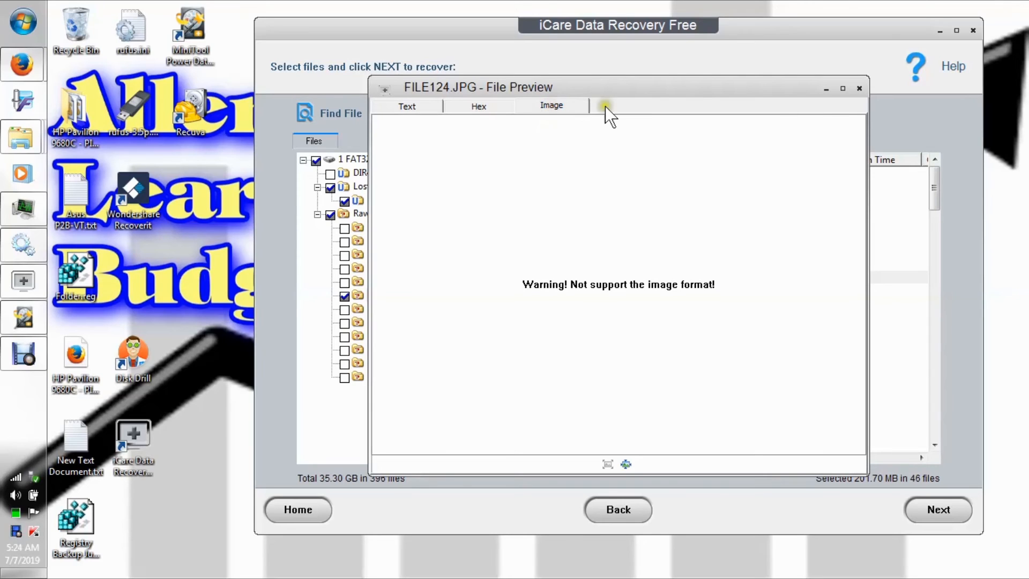
left_click(858, 87)
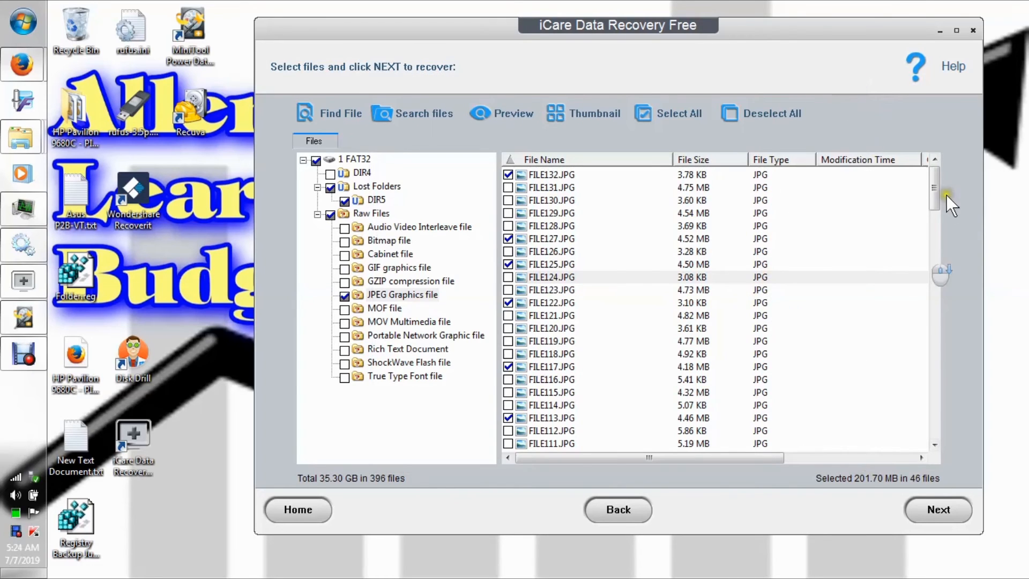
Preview FILE003.JPG near the end of the JPEG Graphics list as an image, and close the preview.
scroll(934, 196, "down", 1)
left_click_drag(932, 252, 957, 475)
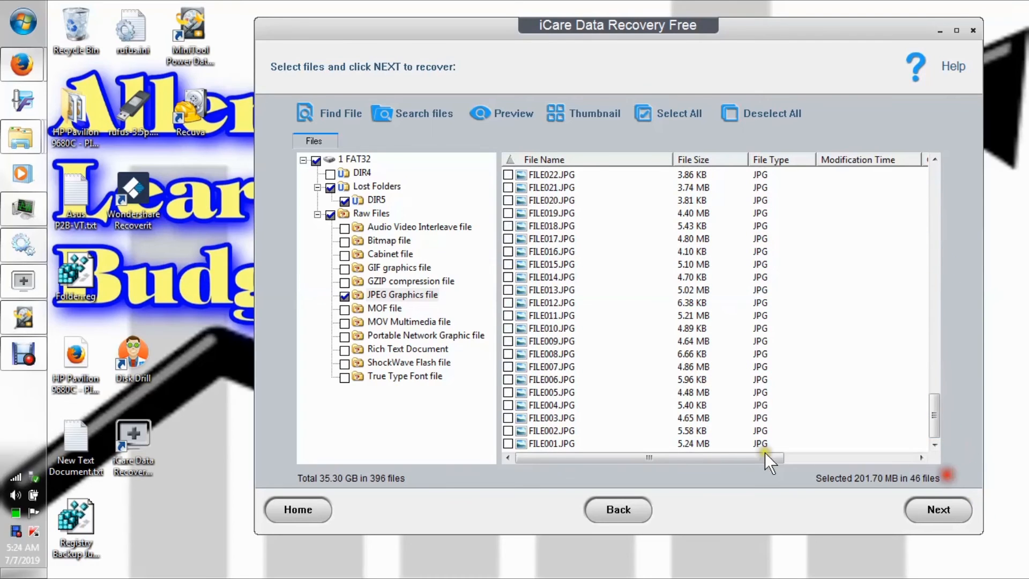
right_click(557, 422)
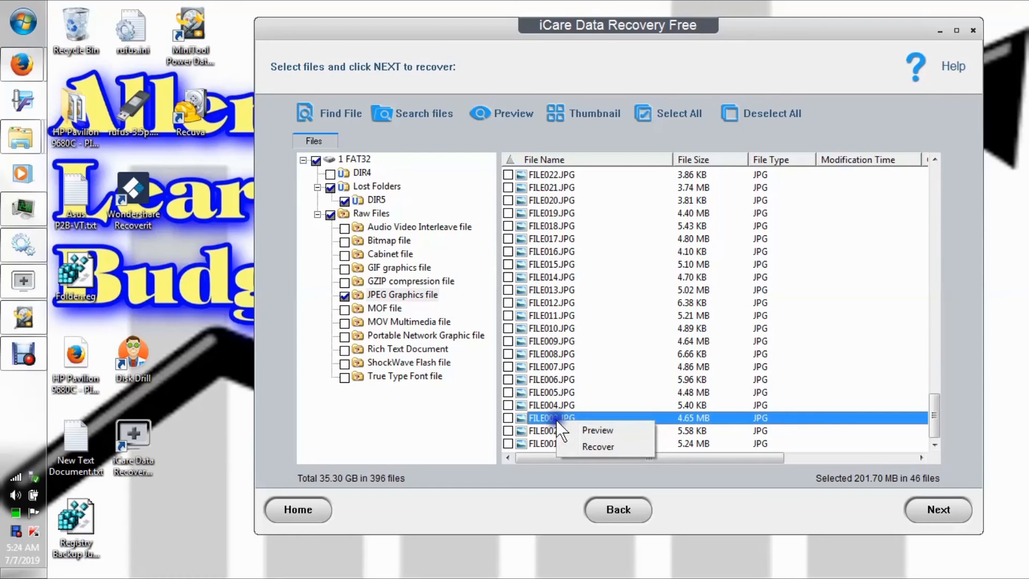
left_click(586, 430)
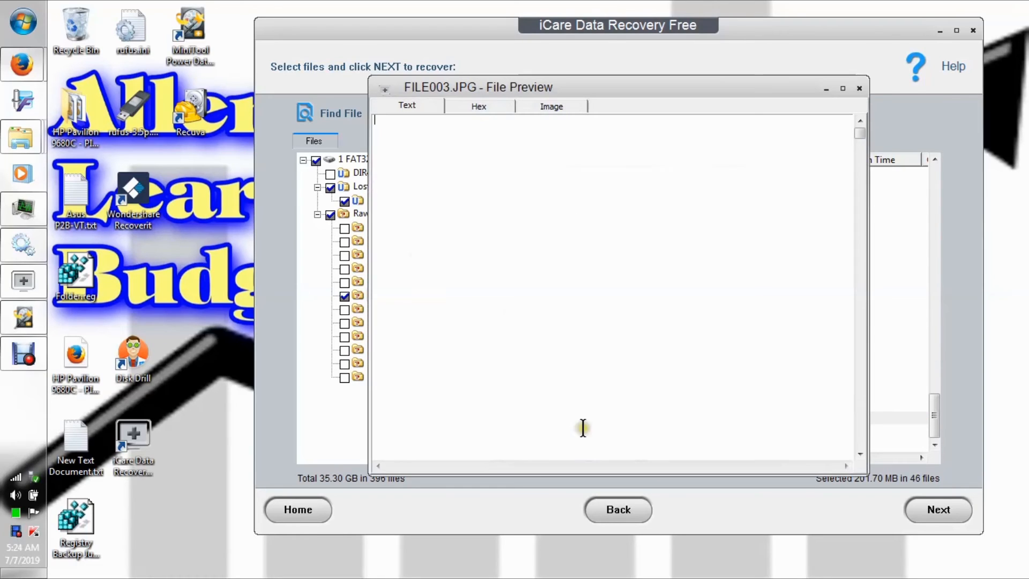
left_click(550, 105)
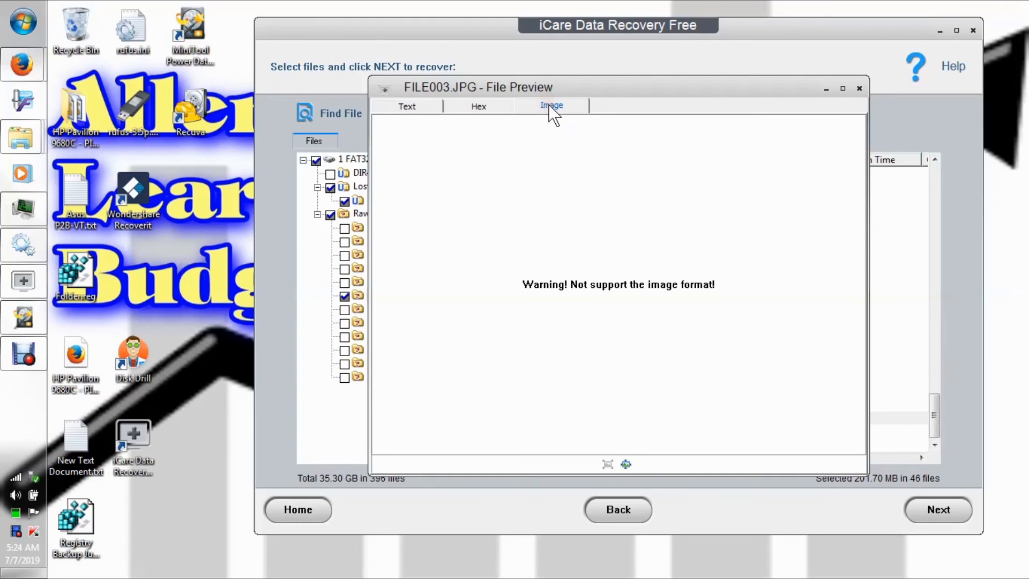
left_click(858, 89)
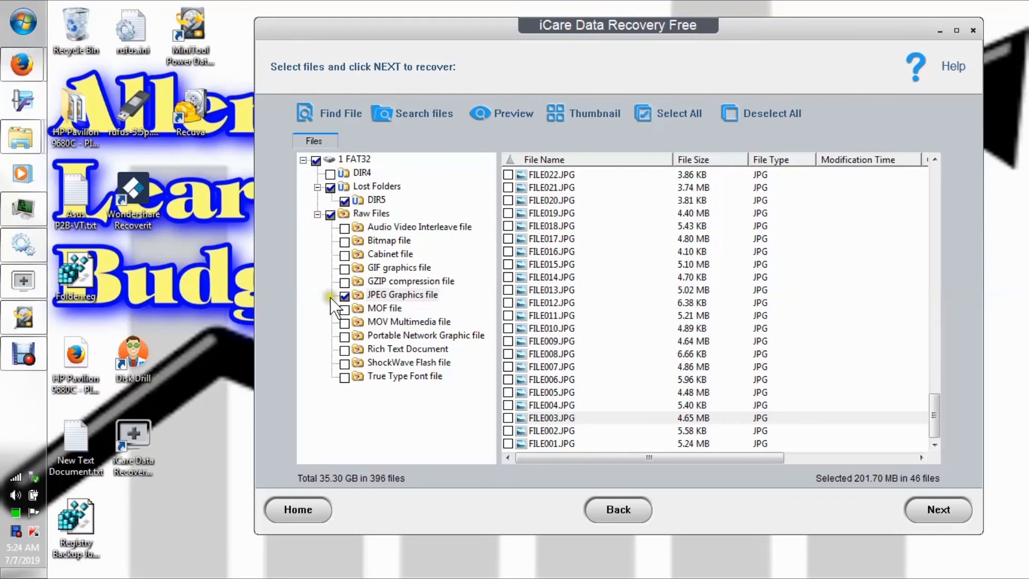
Clear the marks from the whole JPEG Graphics file category and collapse Raw Files.
left_click(345, 296)
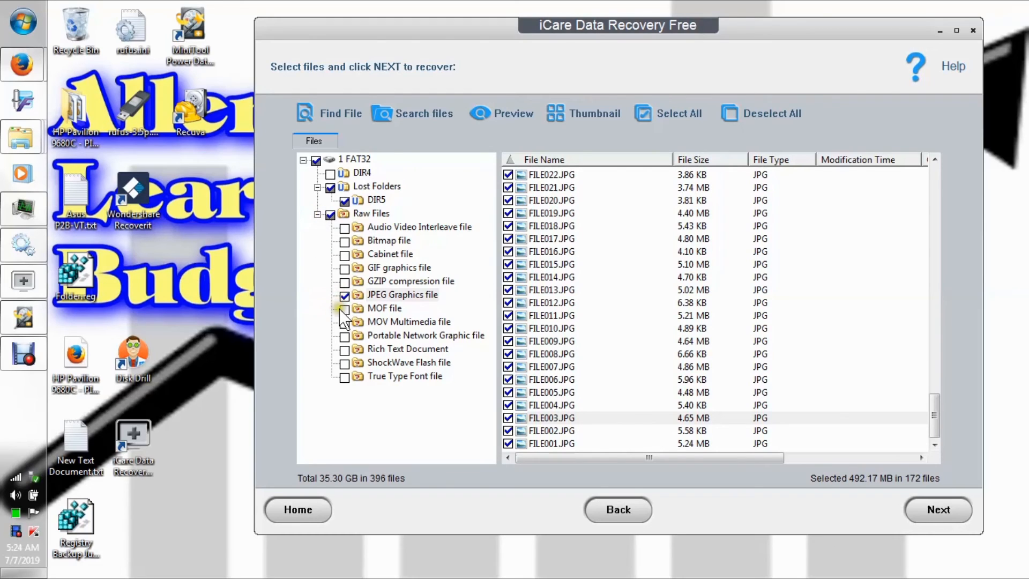
left_click(344, 296)
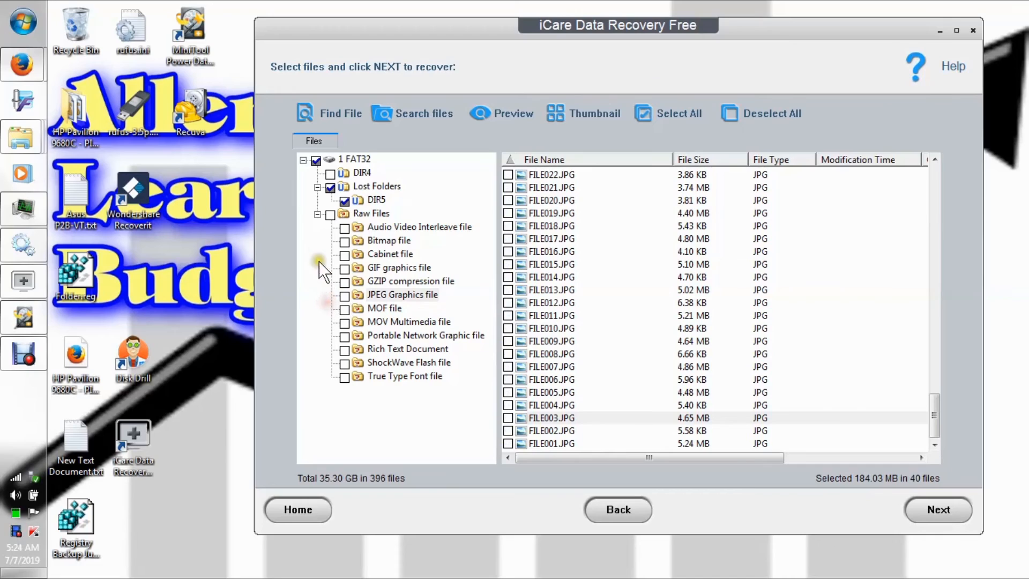
left_click(318, 214)
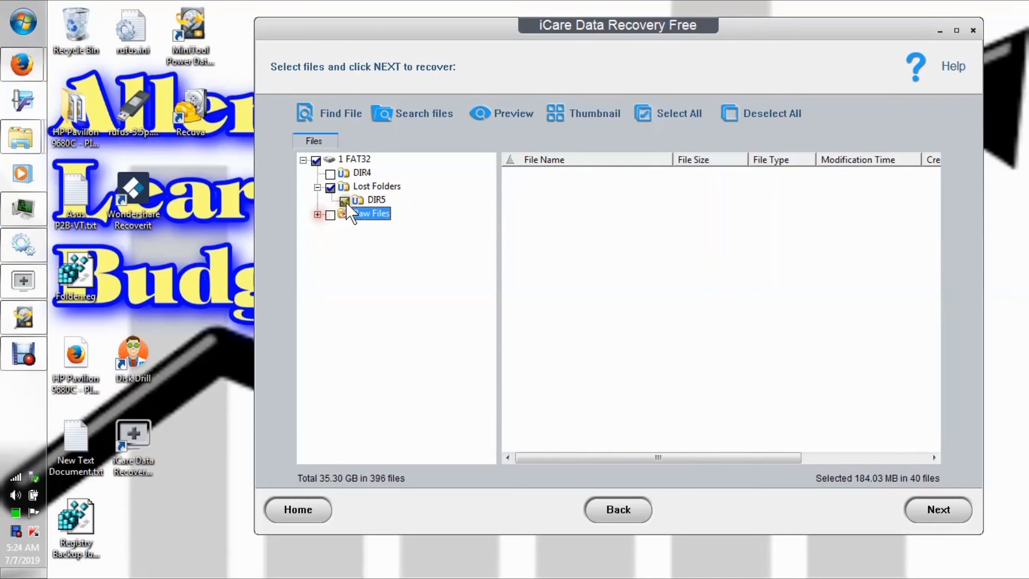
Return to the DIR5 file list under Lost Folders, check the marked files at its end, and deselect all files.
left_click(358, 189)
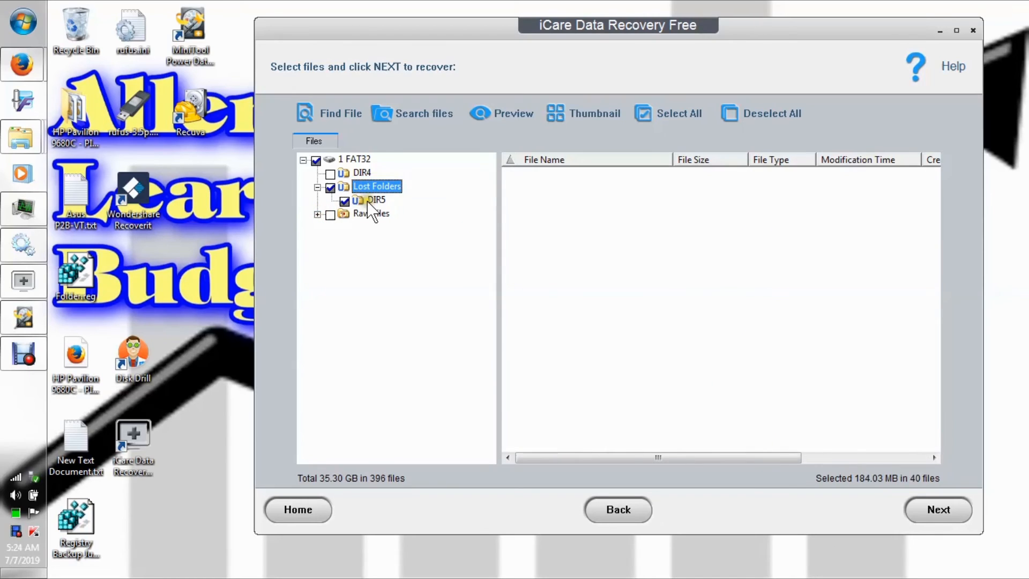
left_click(365, 200)
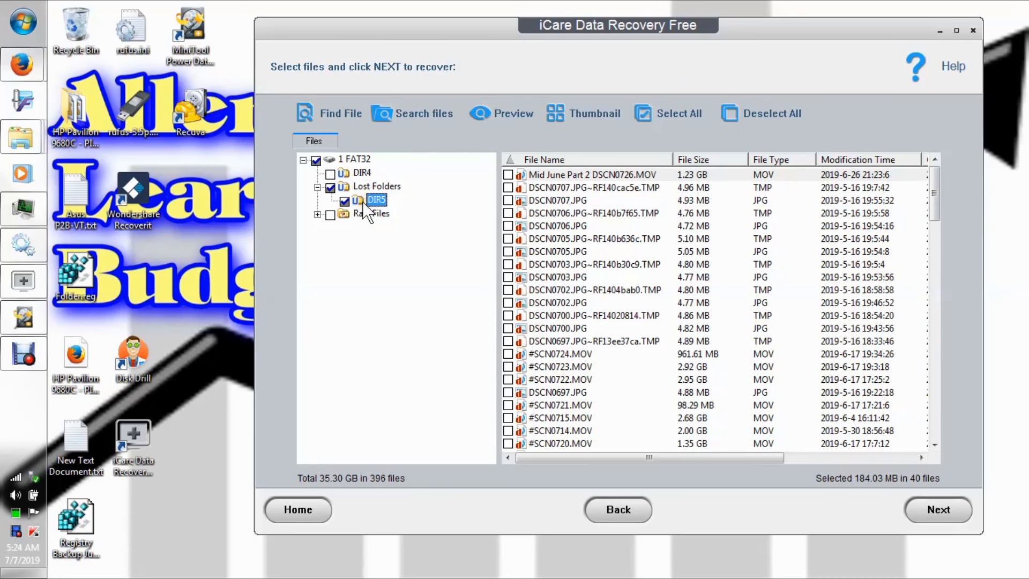
left_click(936, 195)
left_click_drag(936, 195, 954, 423)
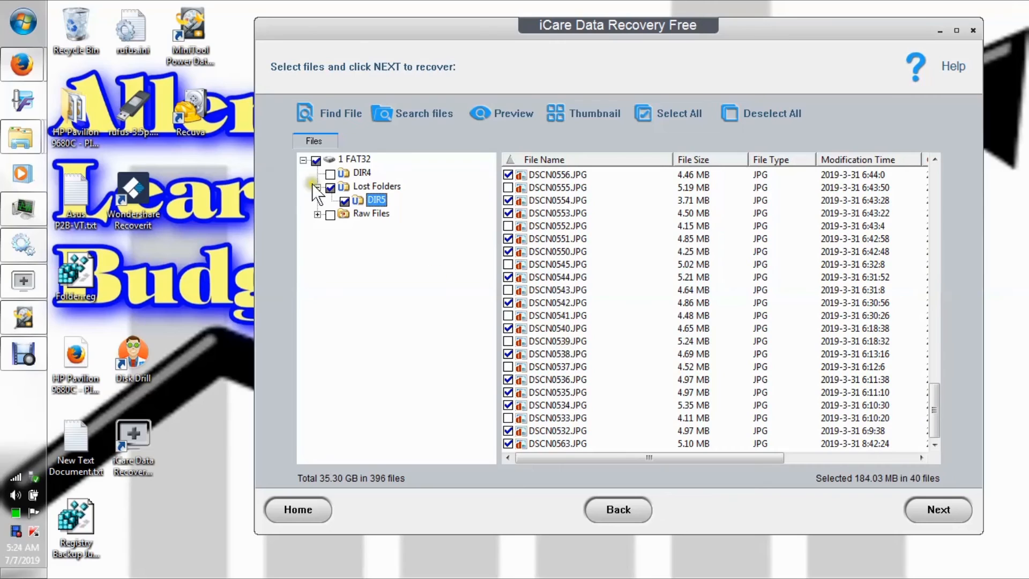
left_click(753, 114)
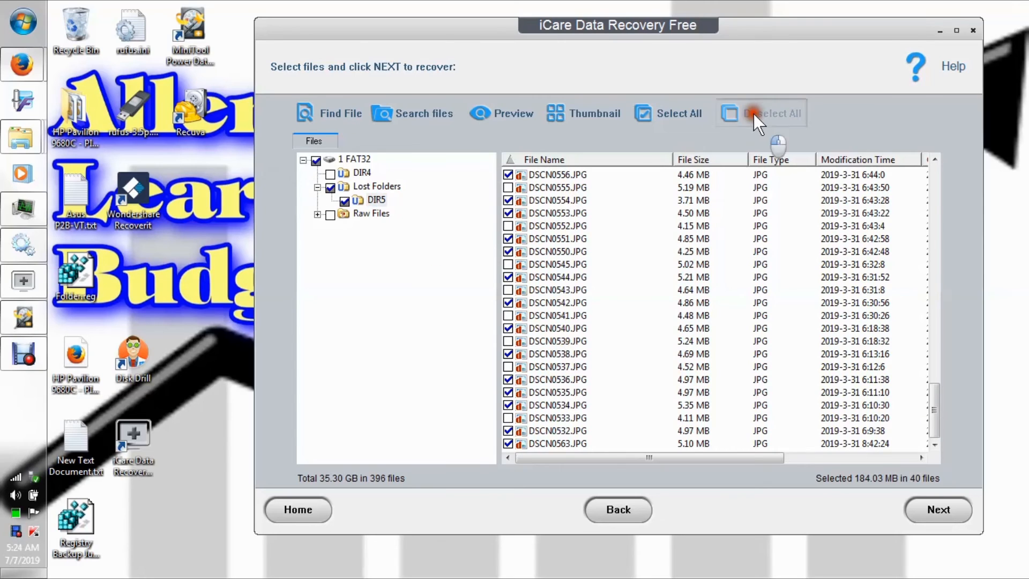
Preview DSCN0543.JPG in the DIR5 list as an image, and close the preview.
right_click(557, 289)
left_click(598, 300)
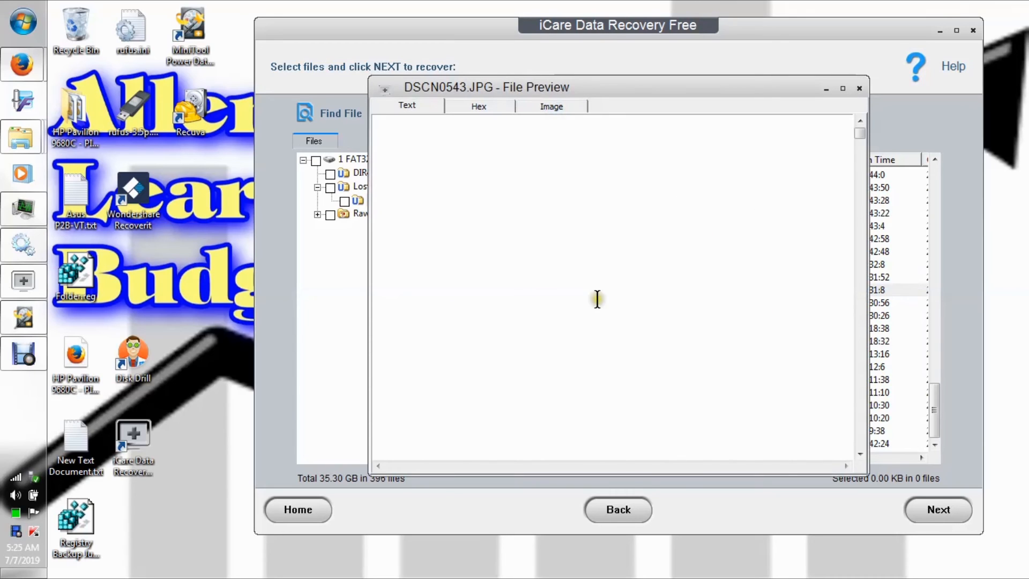
left_click(546, 106)
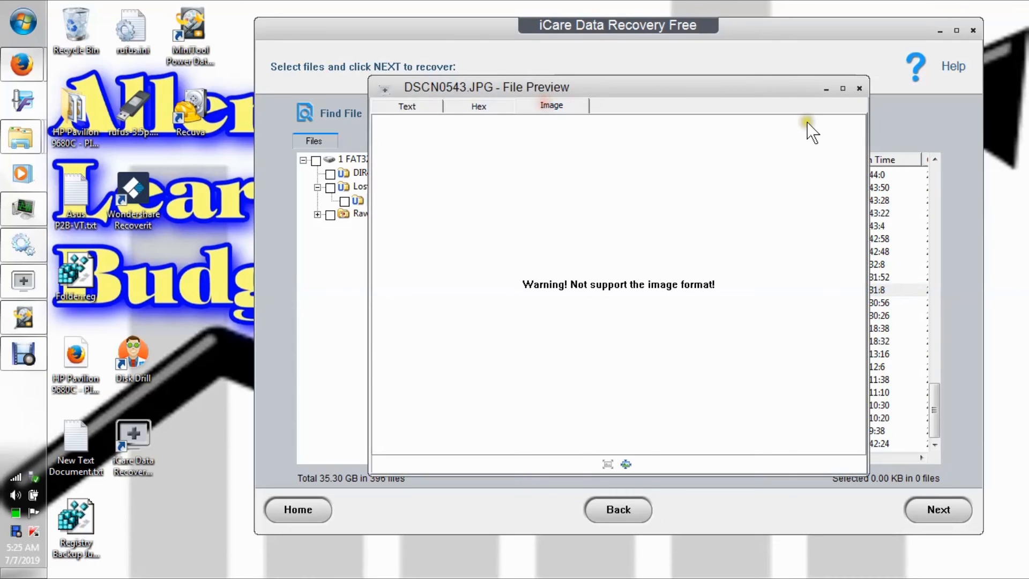
left_click(860, 87)
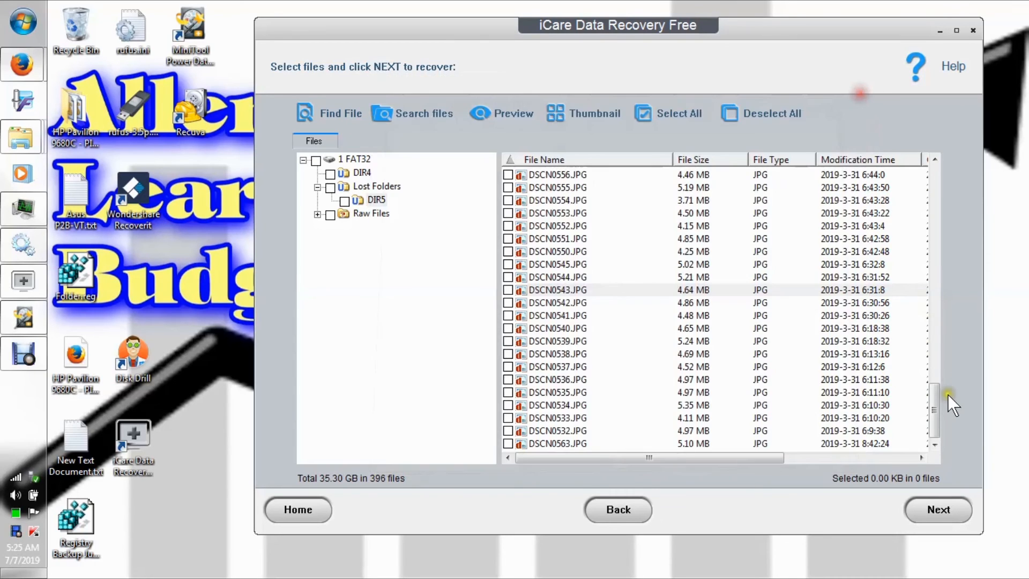
Preview DSCN0707.JPG near the start of the DIR5 list as an image, and close the preview.
left_click_drag(931, 404, 942, 171)
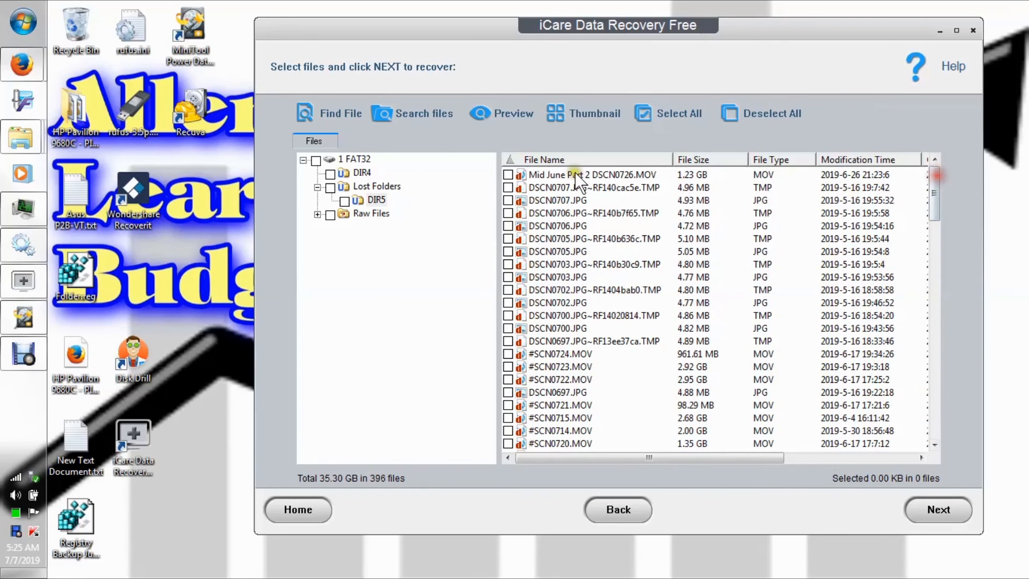
left_click(551, 198)
right_click(551, 198)
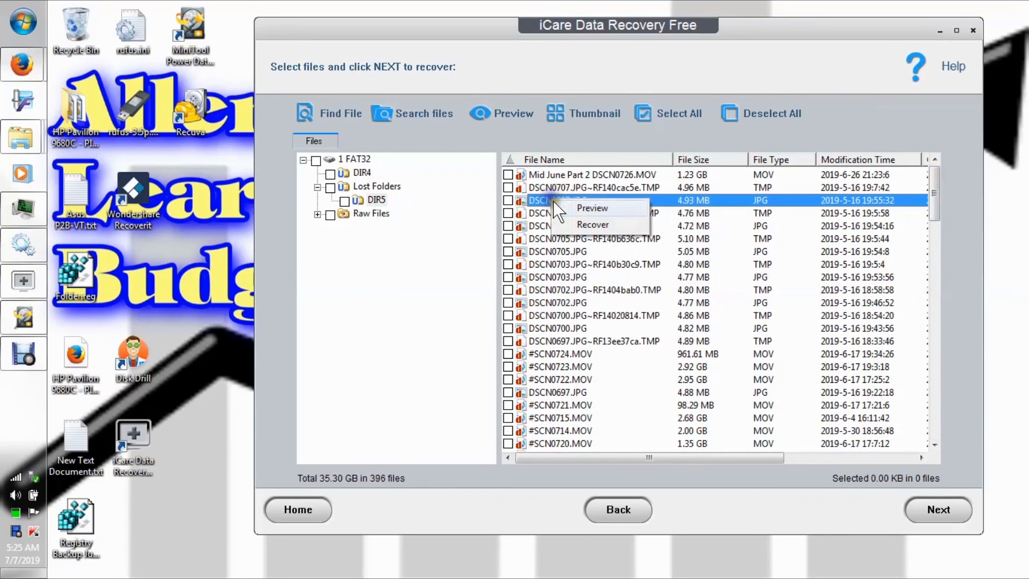
left_click(580, 211)
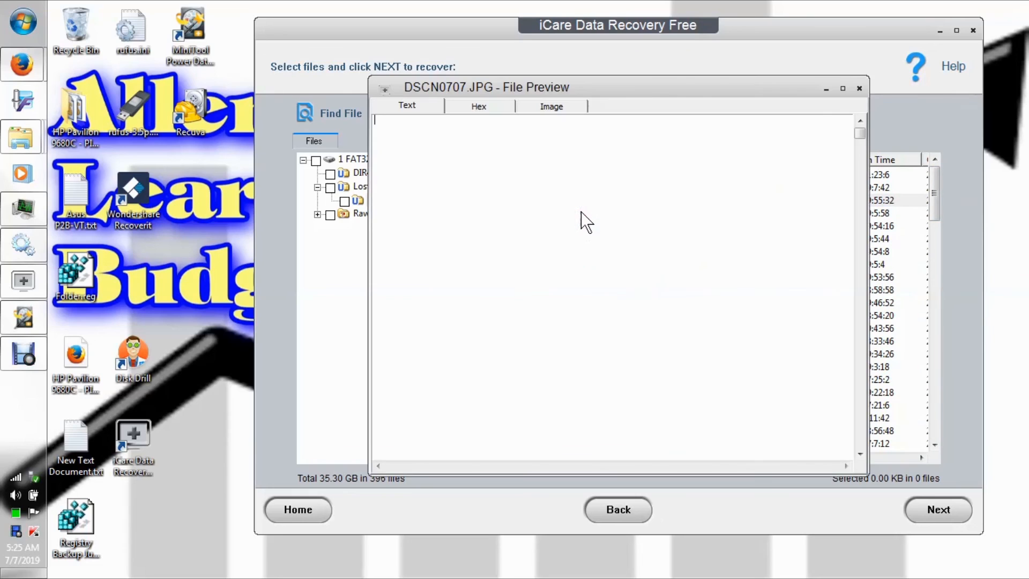
left_click(550, 106)
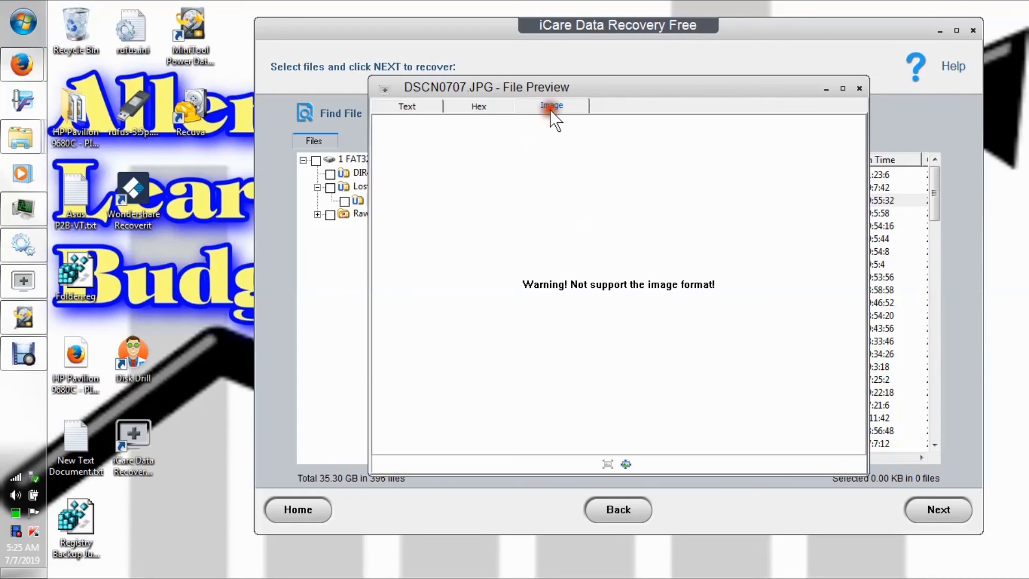
left_click(859, 88)
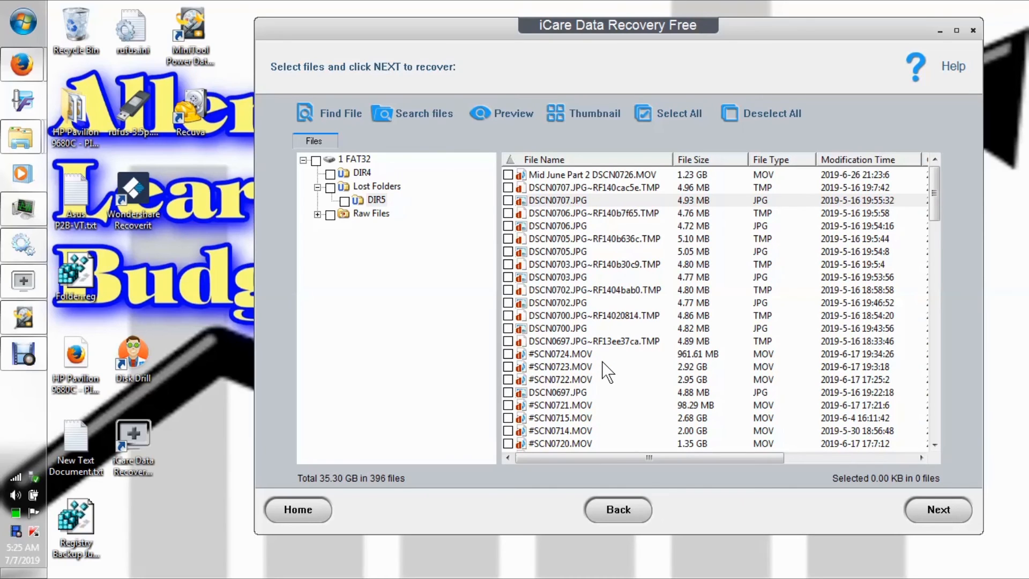
Leave the scan results for the home page and choose the Deleted File Recovery scan mode.
left_click(279, 505)
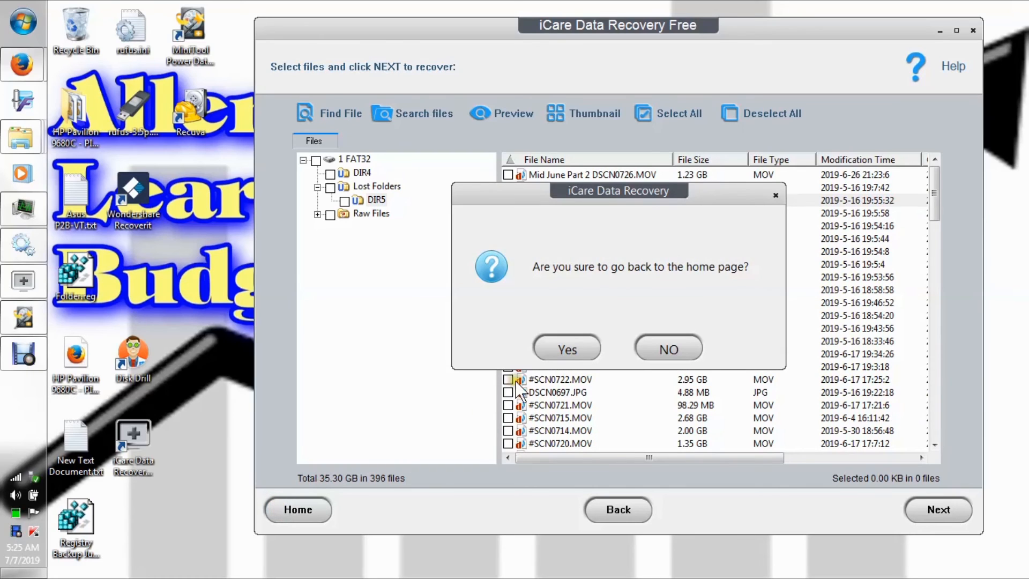
left_click(551, 348)
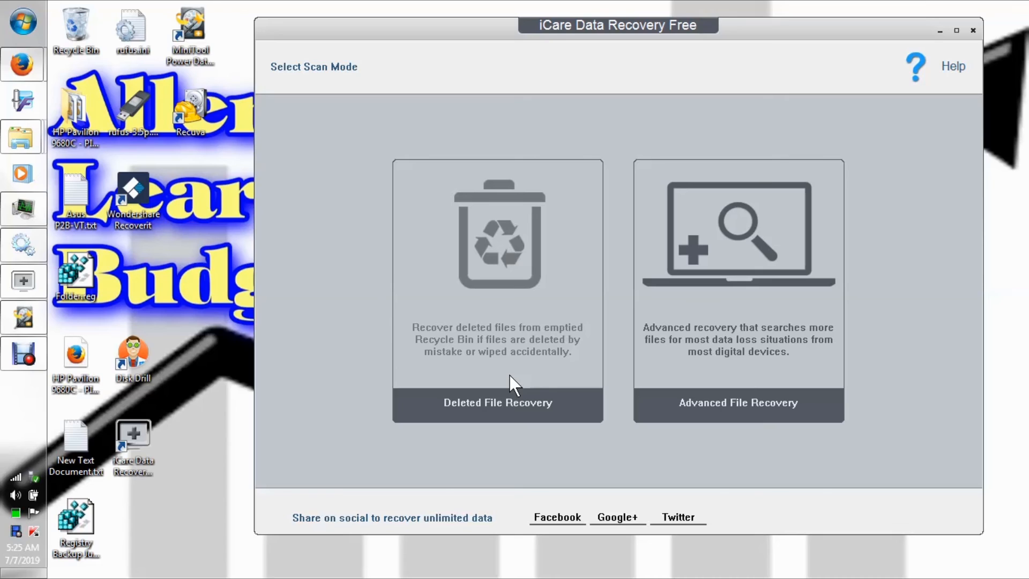
left_click(499, 313)
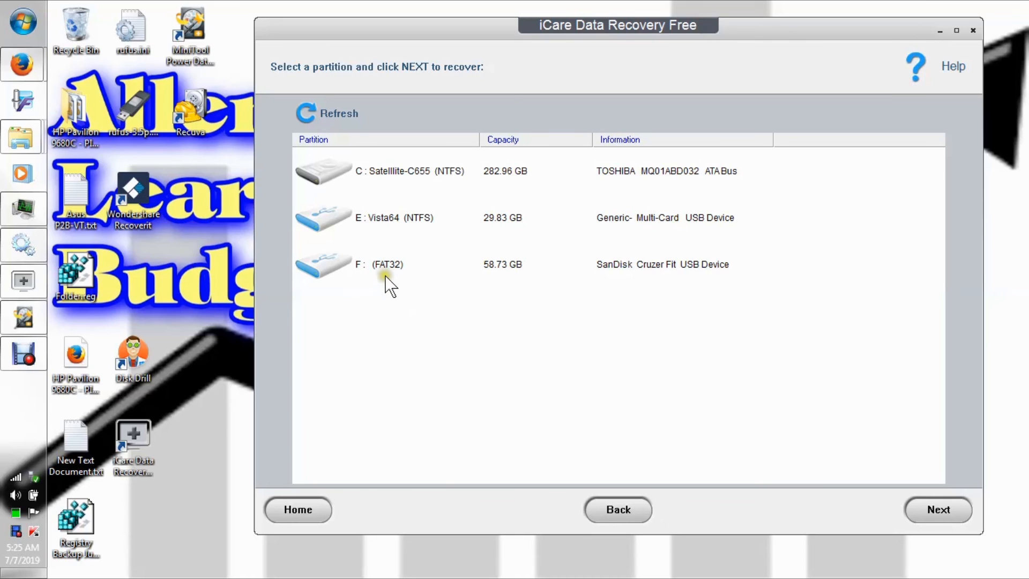
Scan the E: Vista64 (NTFS) partition for deleted files and mark the 1 NTFS (Vista64) result.
left_click(385, 221)
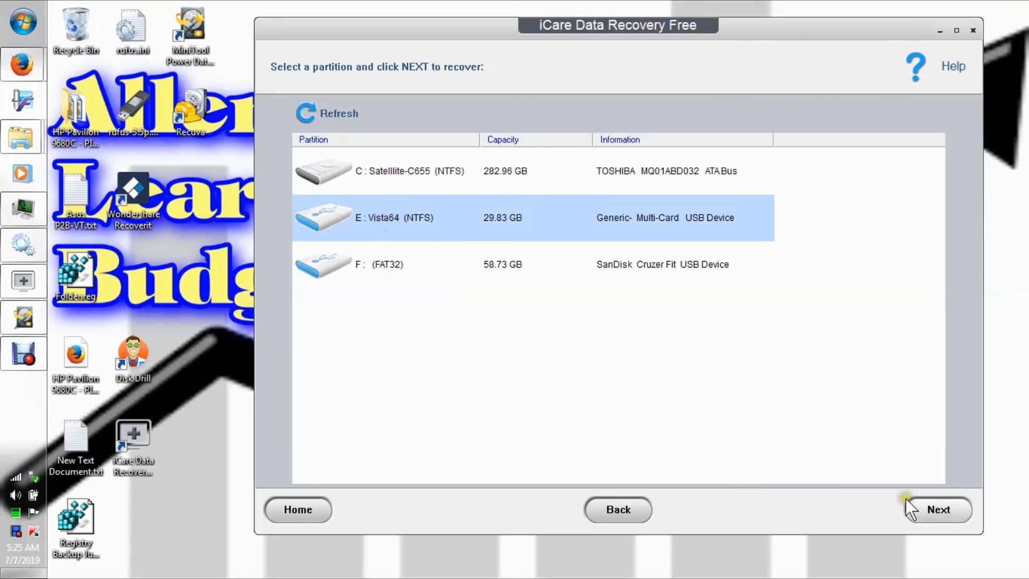
left_click(934, 508)
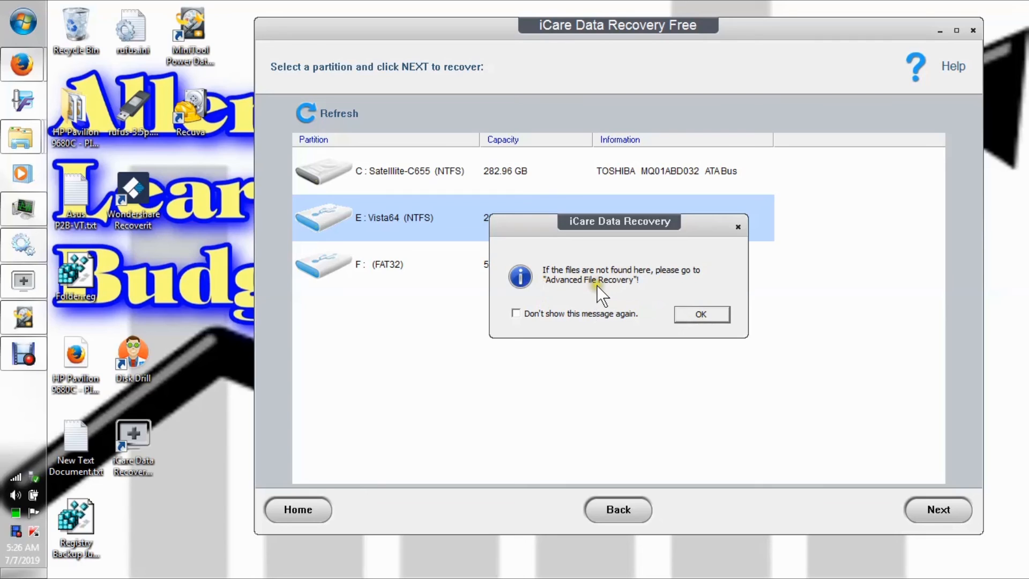
left_click(705, 314)
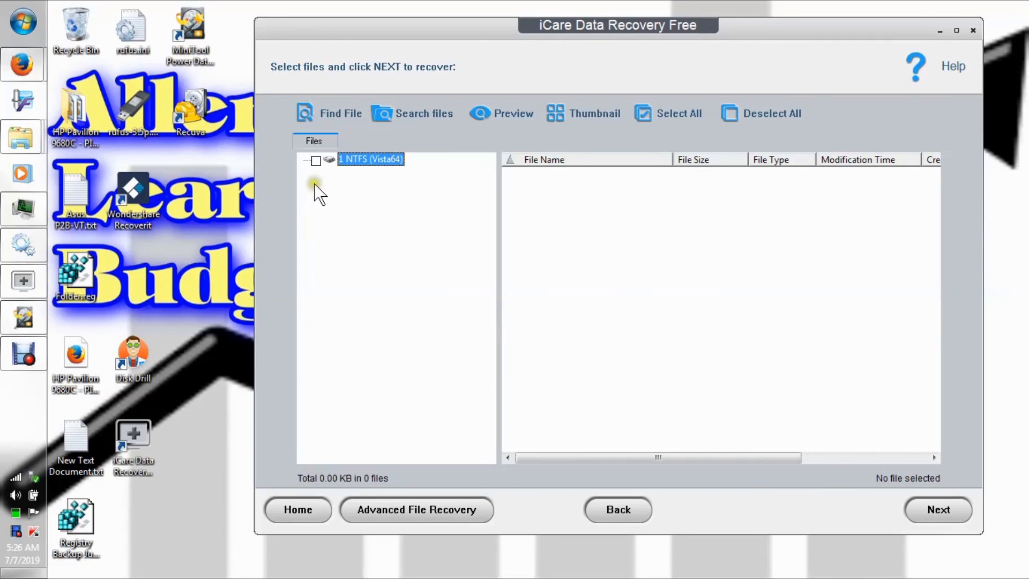
left_click(328, 160)
left_click(316, 161)
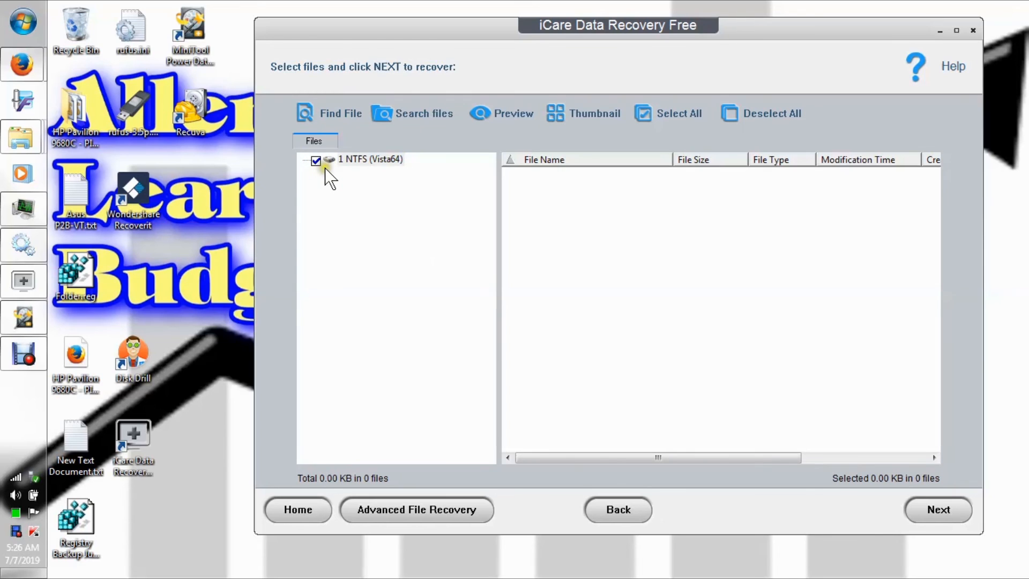
Unmark the 1 NTFS (Vista64) result and check which Help entries are offered.
left_click(317, 161)
left_click(942, 73)
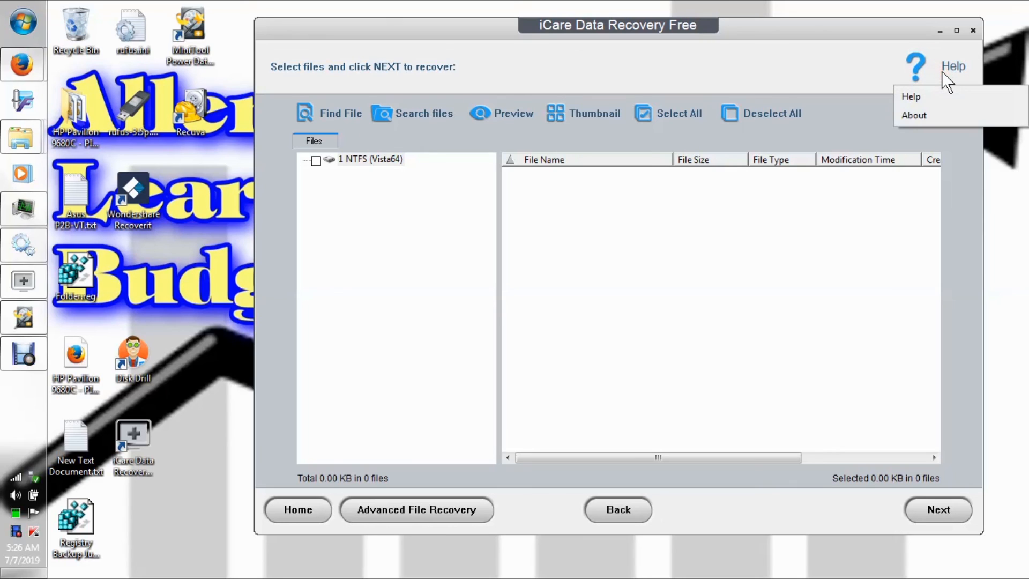
left_click(825, 71)
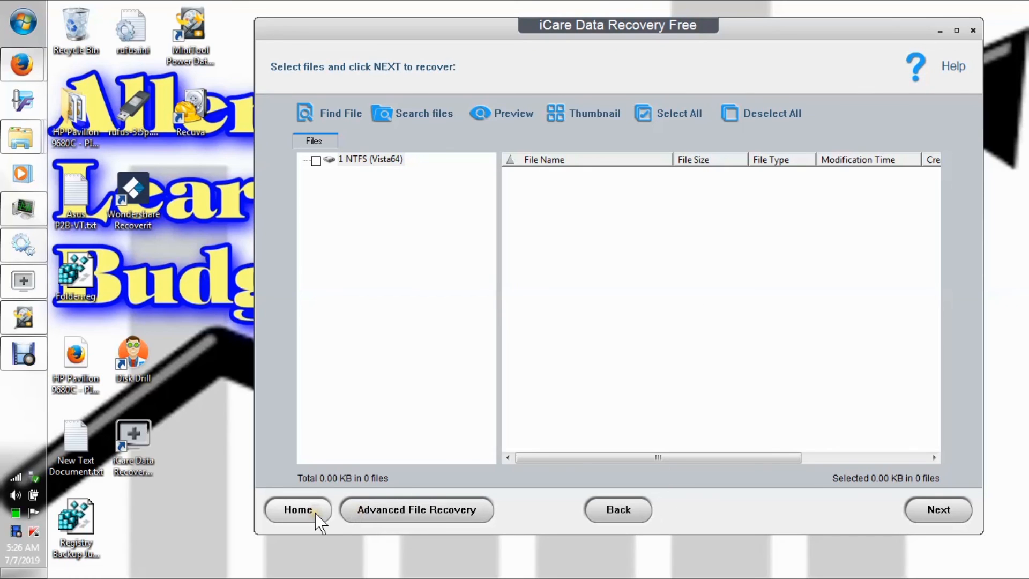
Start an Advanced File Recovery scan of the E: Vista64 partition and stop the search early.
left_click(404, 512)
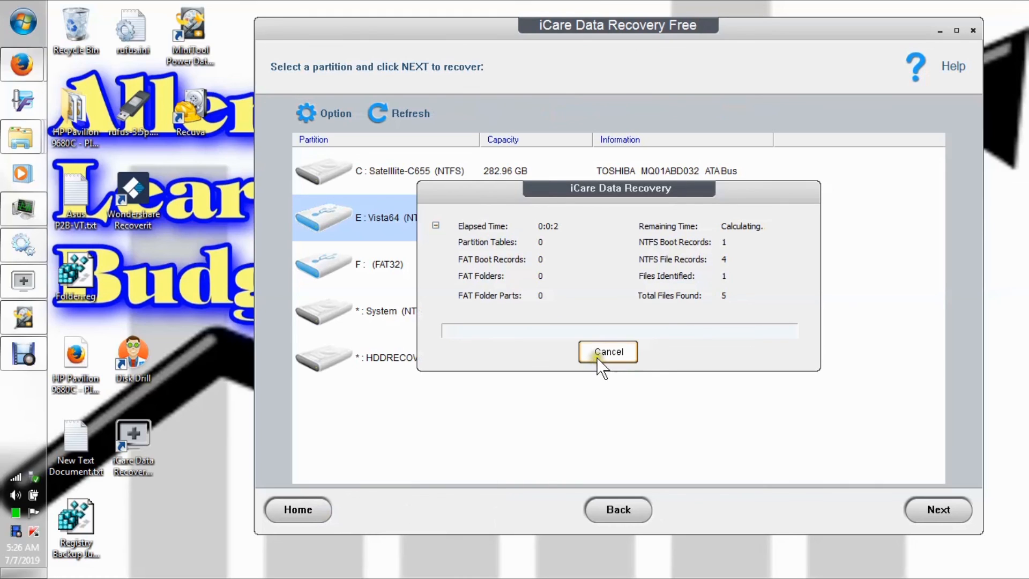
left_click(598, 355)
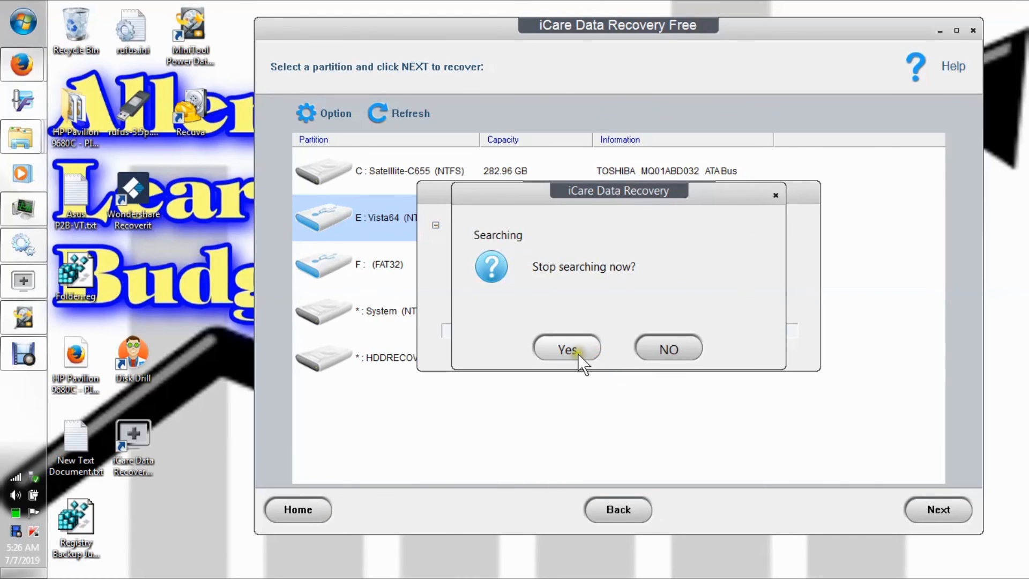
left_click(562, 348)
Open the RAW recovery options, and try to expand the Graphics file types and exclude Databases and Financials.
left_click(325, 114)
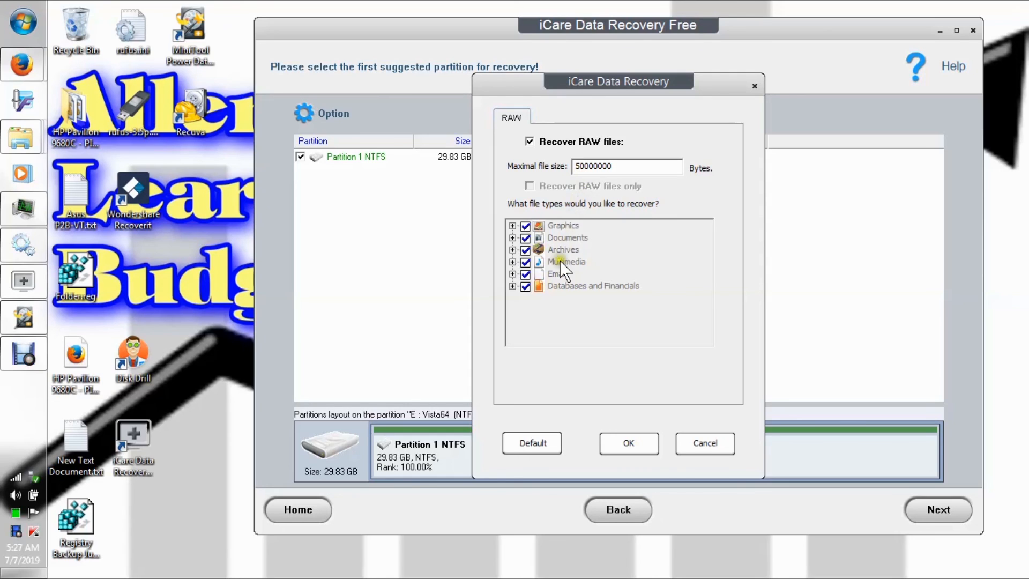
left_click(551, 294)
left_click(512, 225)
left_click(525, 286)
Try turning Recover RAW files off and on and changing the RAW-only and file type choices, and discard the options.
left_click(529, 141)
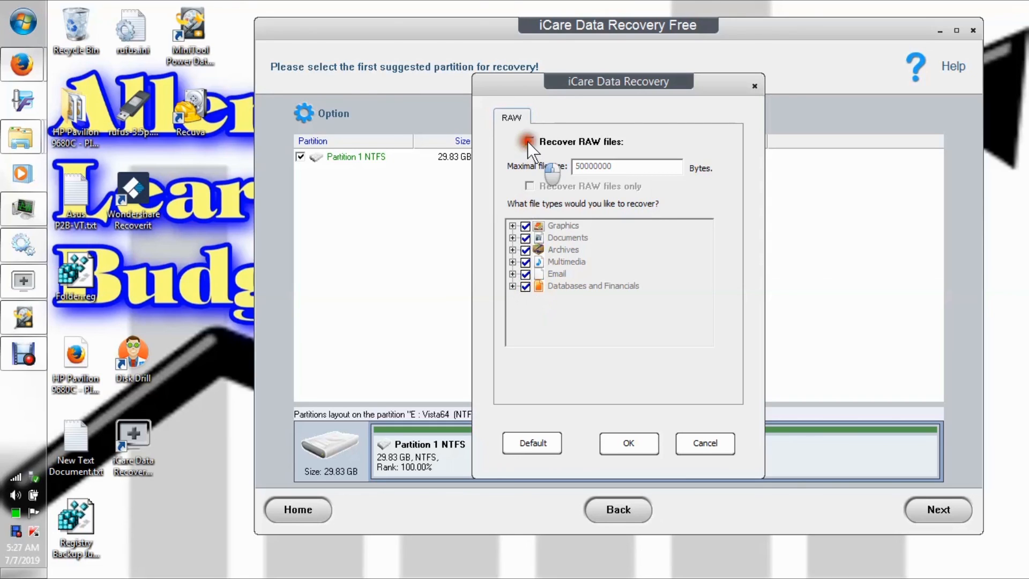
left_click(529, 186)
left_click(529, 141)
left_click(526, 248)
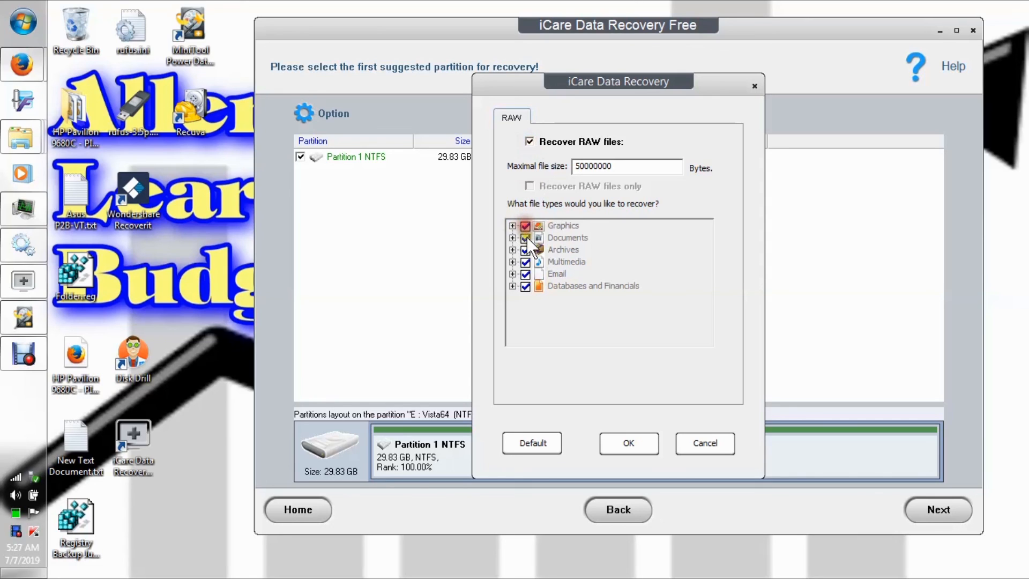
left_click(525, 273)
left_click(551, 225)
left_click(699, 446)
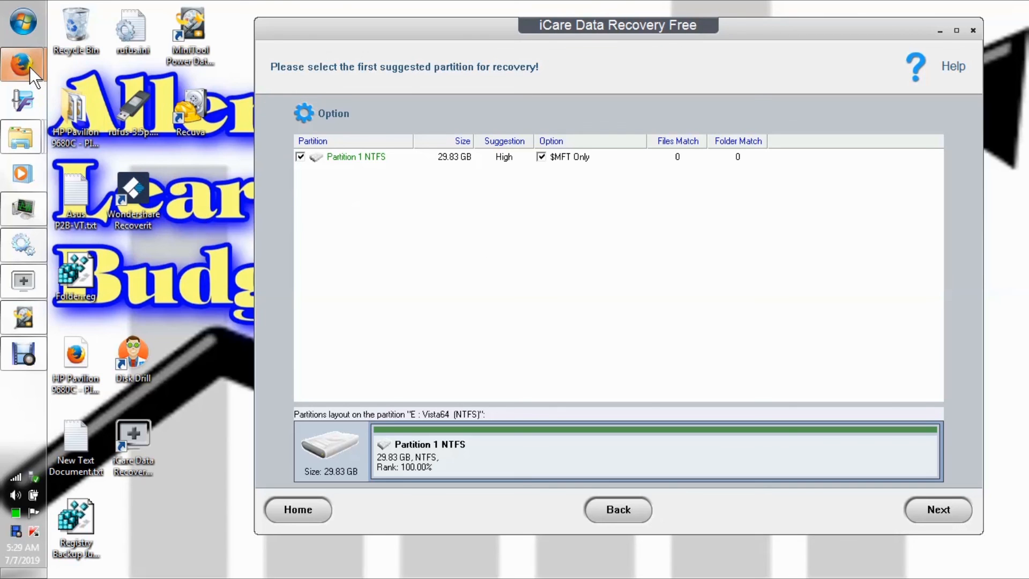
View the iCare Data Recovery Free download page in Firefox, and return to the iCare Data Recovery Free window and reposition it.
mouse_move(30, 66)
left_click(127, 142)
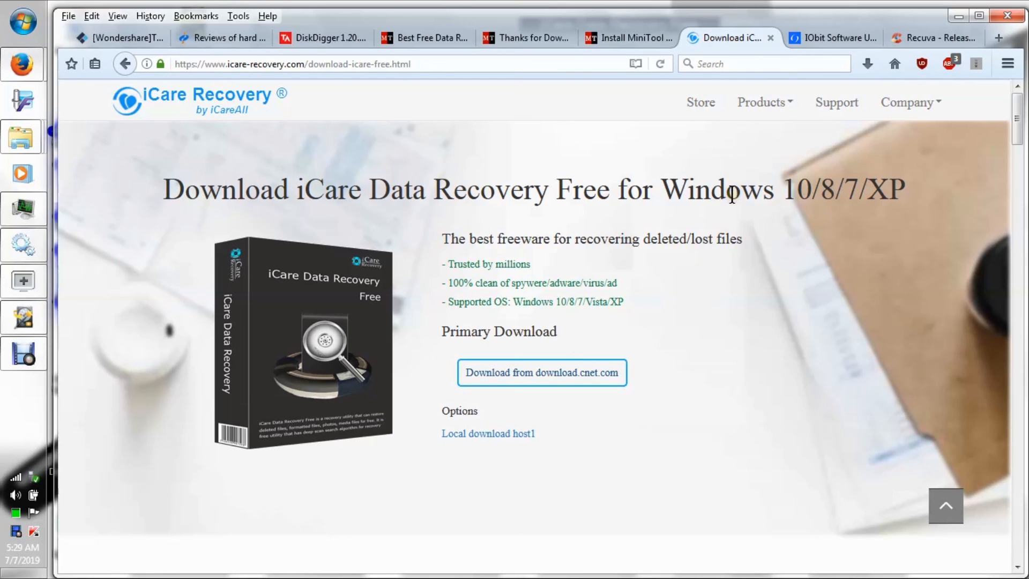
left_click(26, 276)
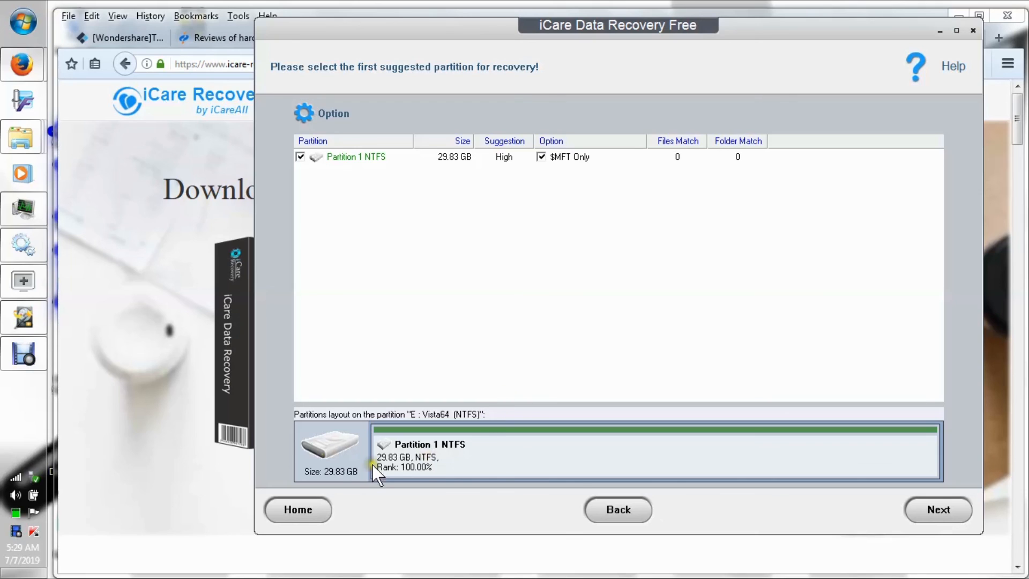
left_click(323, 509)
left_click_drag(600, 31, 542, 69)
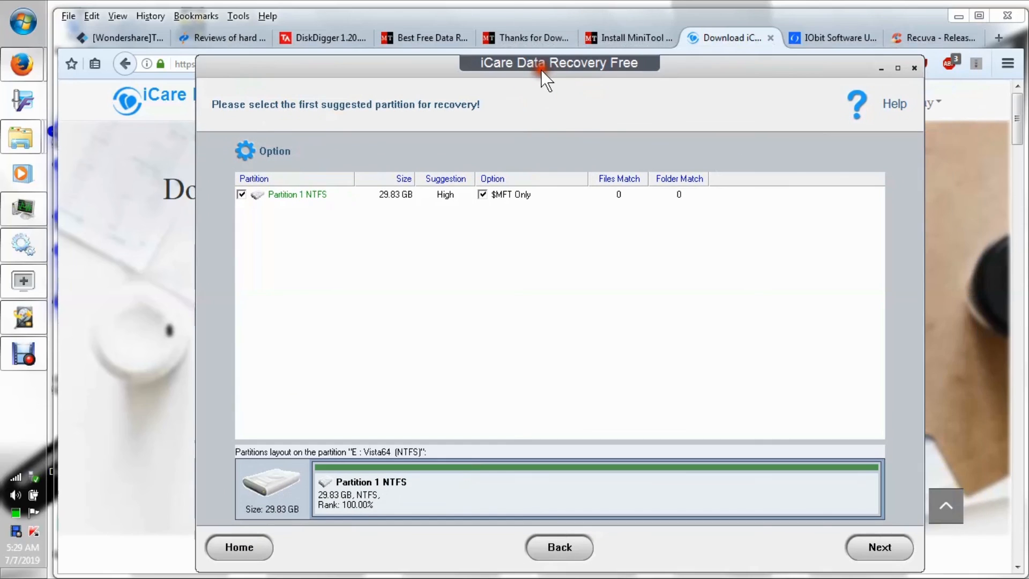